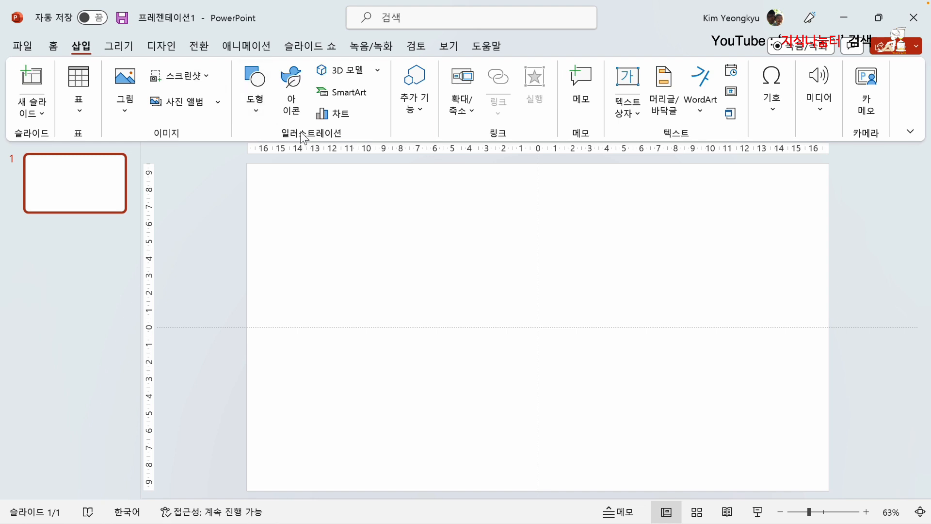
# Step: Start inserting a chart and preview the horizontal bar type and the clustered, stacked and 3-D clustered column variants
pyautogui.click(339, 115)
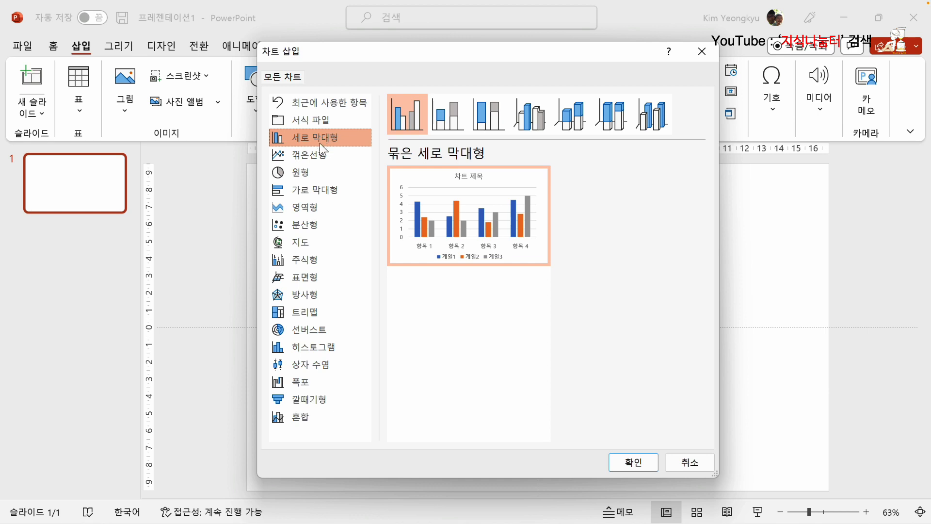
pyautogui.click(324, 185)
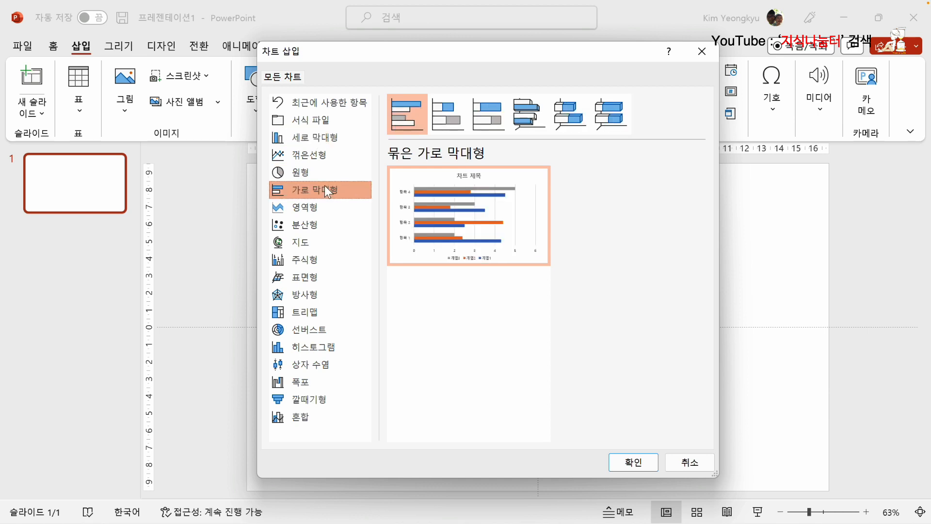
pyautogui.click(317, 141)
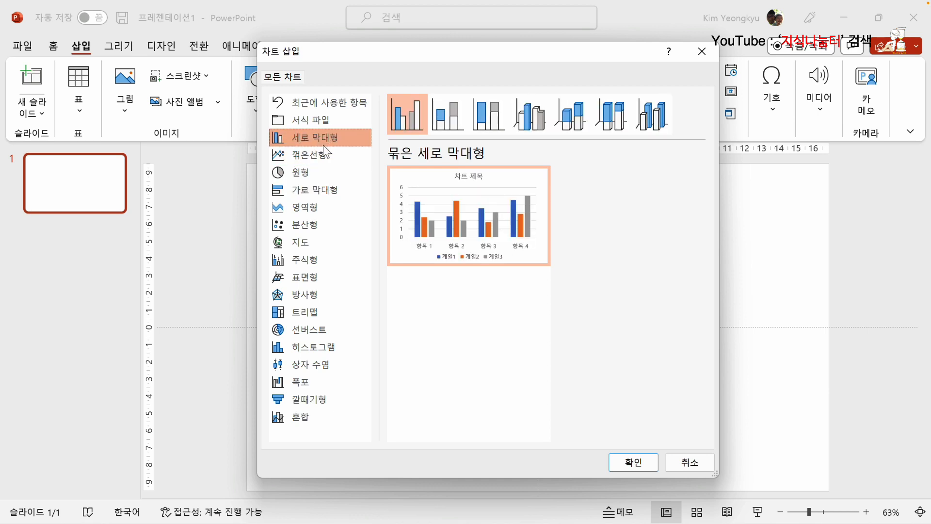
pyautogui.moveTo(403, 202)
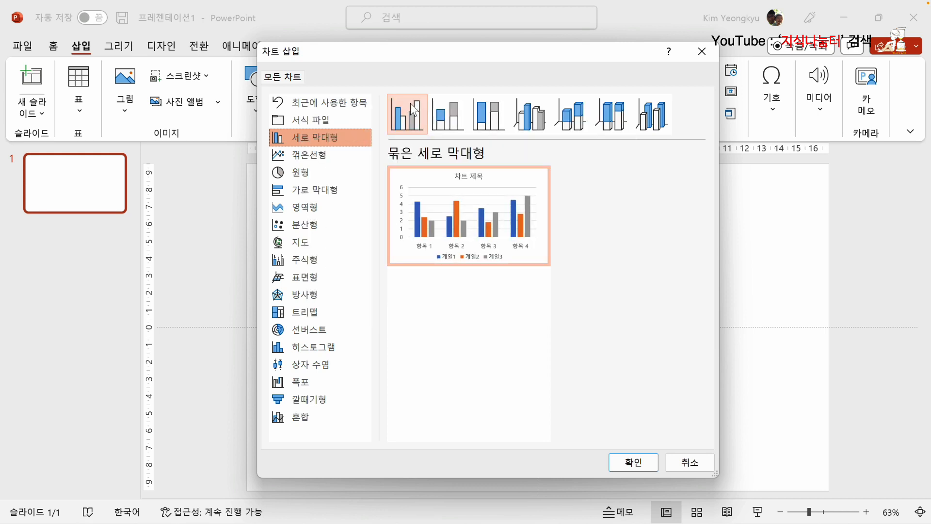
pyautogui.click(450, 115)
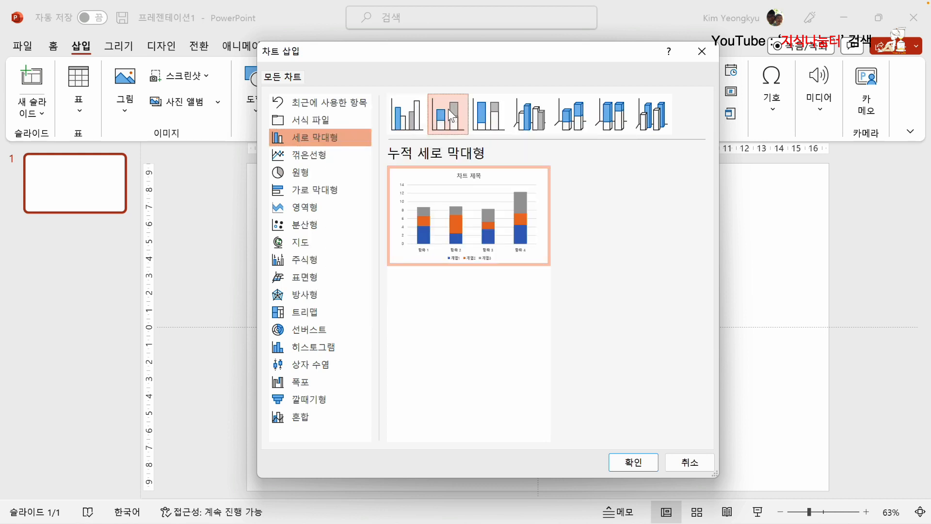
pyautogui.moveTo(429, 236)
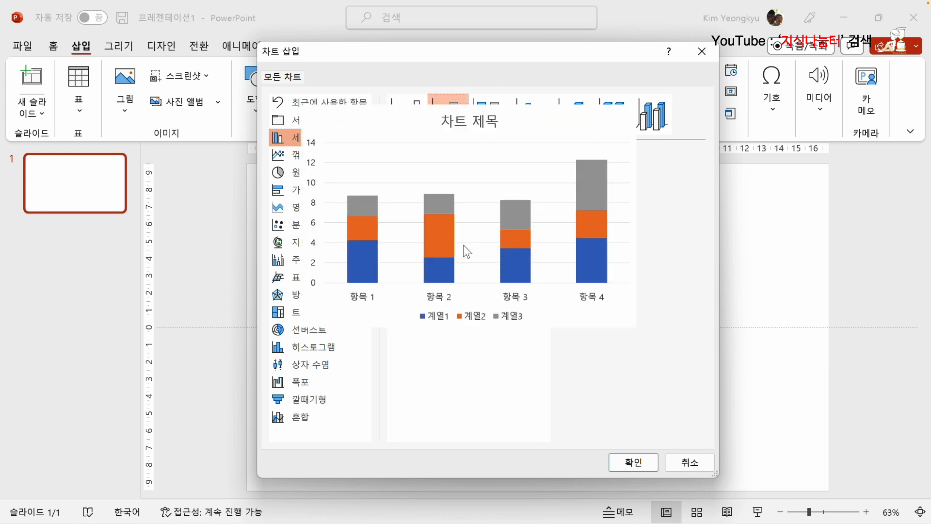
pyautogui.click(411, 105)
pyautogui.moveTo(459, 236)
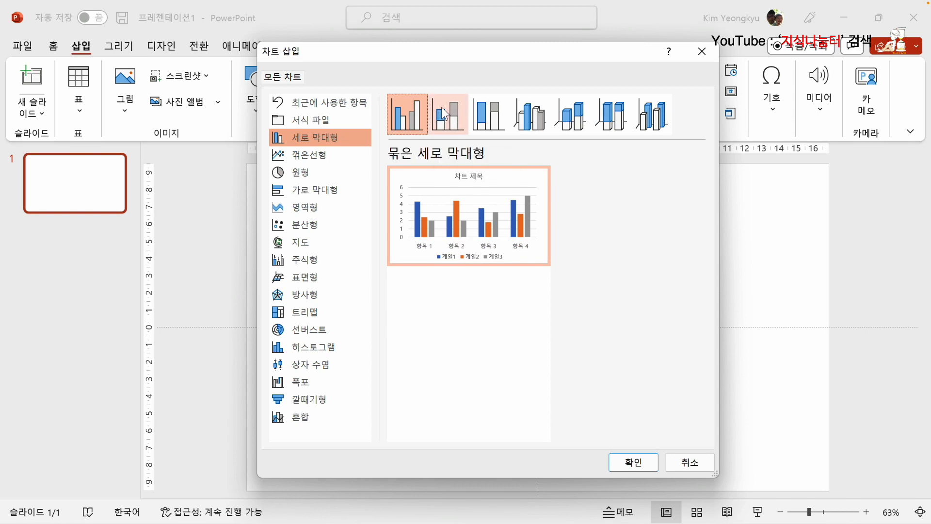
pyautogui.click(444, 108)
pyautogui.moveTo(484, 244)
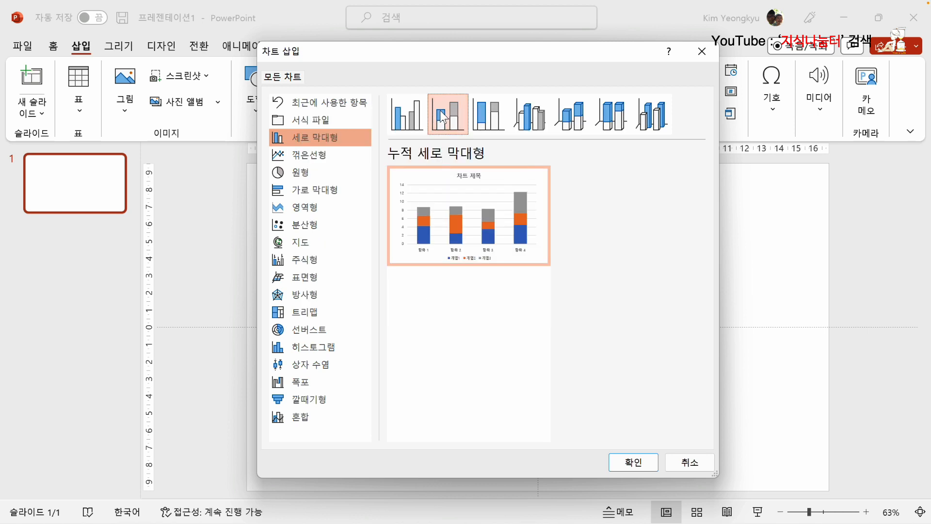
pyautogui.click(526, 123)
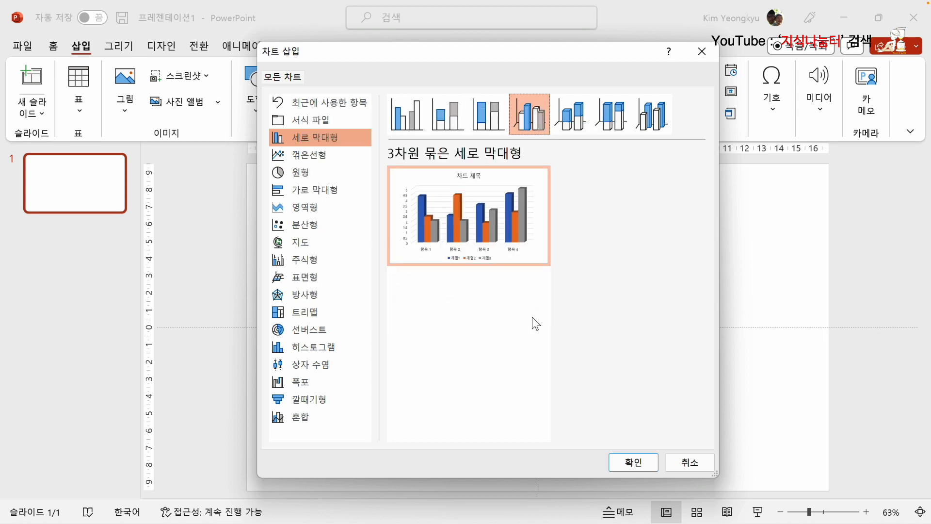
# Step: Preview the line chart with markers and the 3-D pie, pie-of-pie and bar-of-pie variants
pyautogui.click(310, 154)
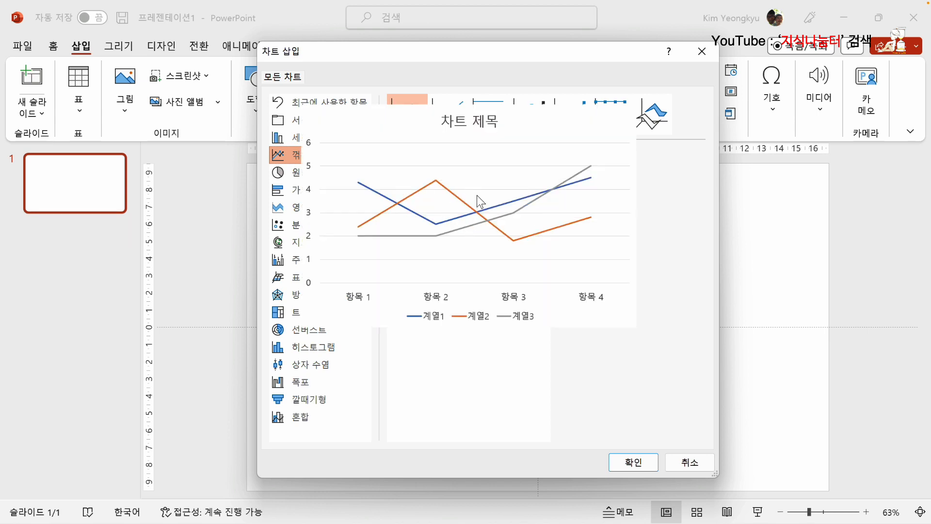
pyautogui.click(541, 117)
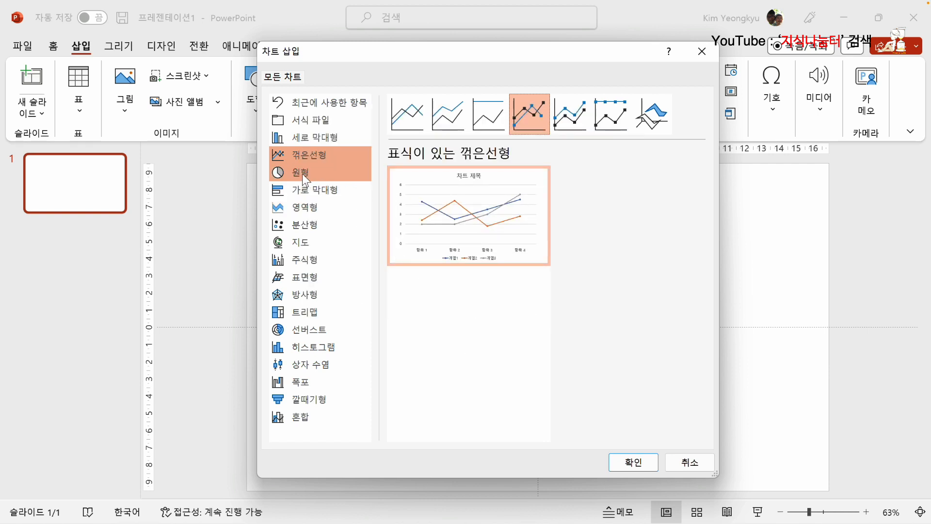
pyautogui.click(306, 173)
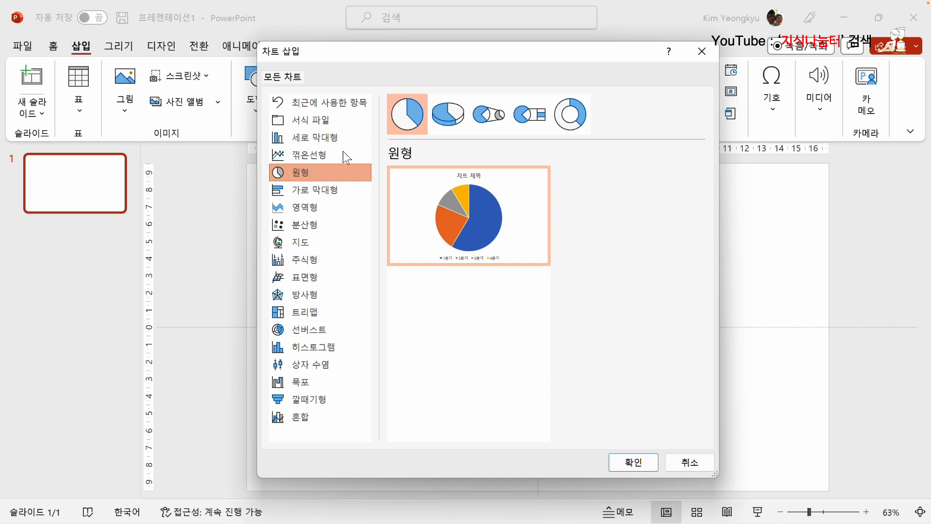
pyautogui.click(461, 121)
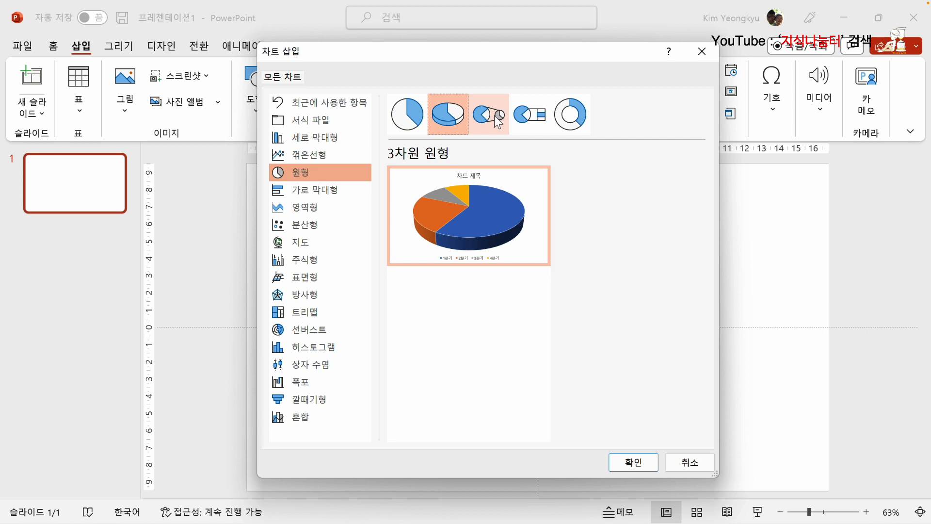
pyautogui.click(494, 121)
pyautogui.moveTo(465, 231)
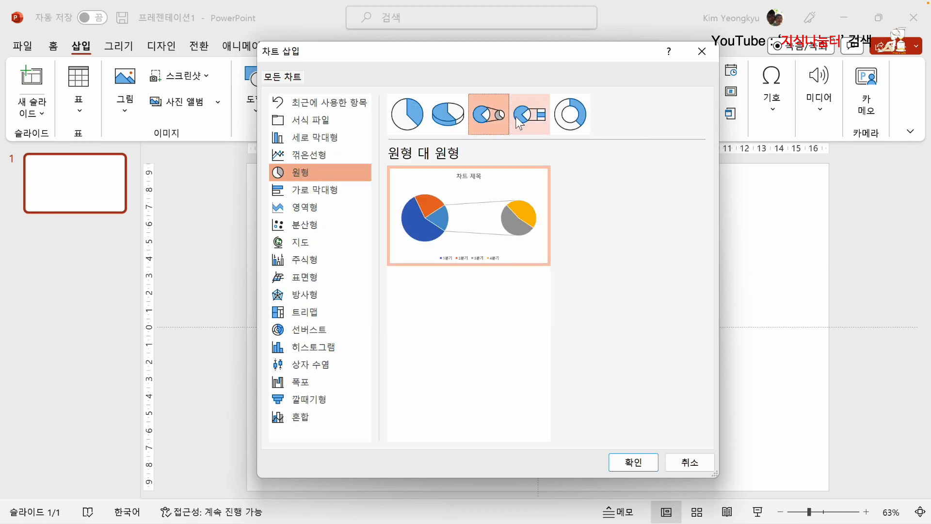
pyautogui.click(517, 115)
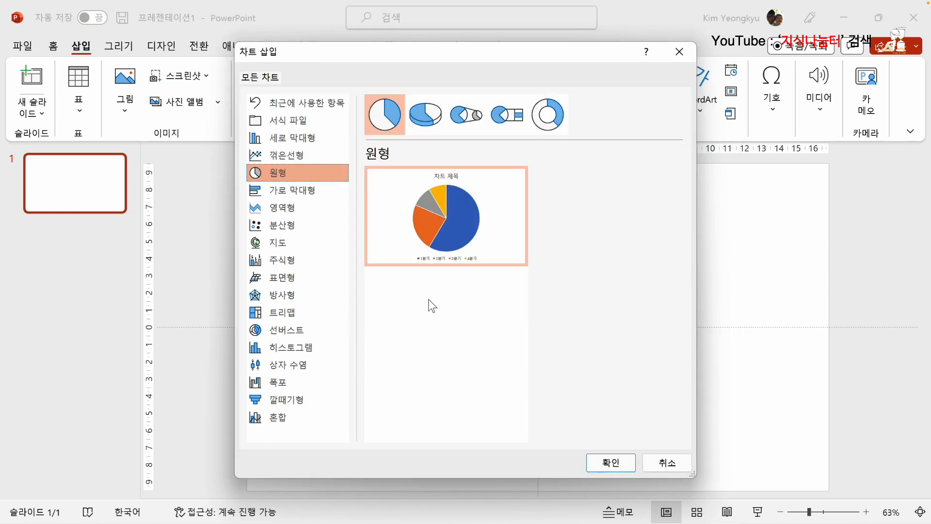
# Step: Preview the doughnut chart (도넛형) and the area chart (영역형) at enlarged size
pyautogui.moveTo(377, 170)
pyautogui.click(550, 125)
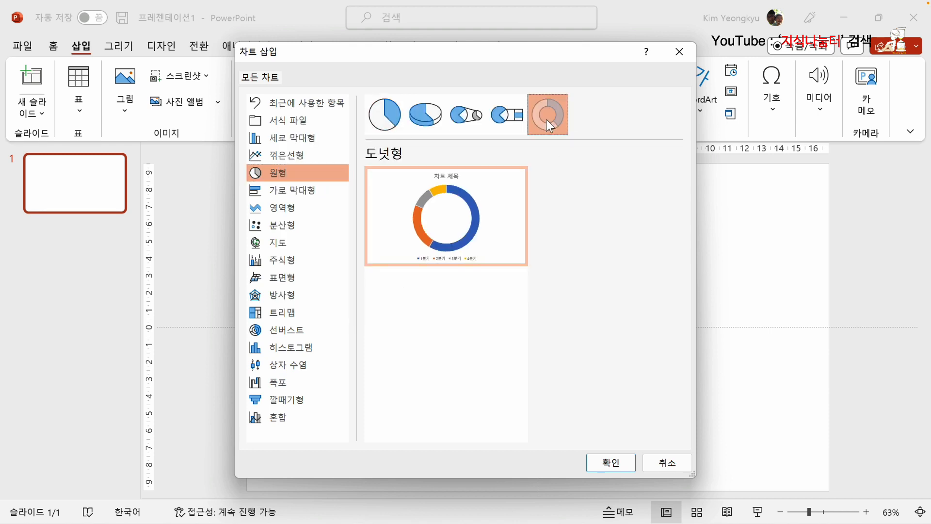
pyautogui.moveTo(491, 200)
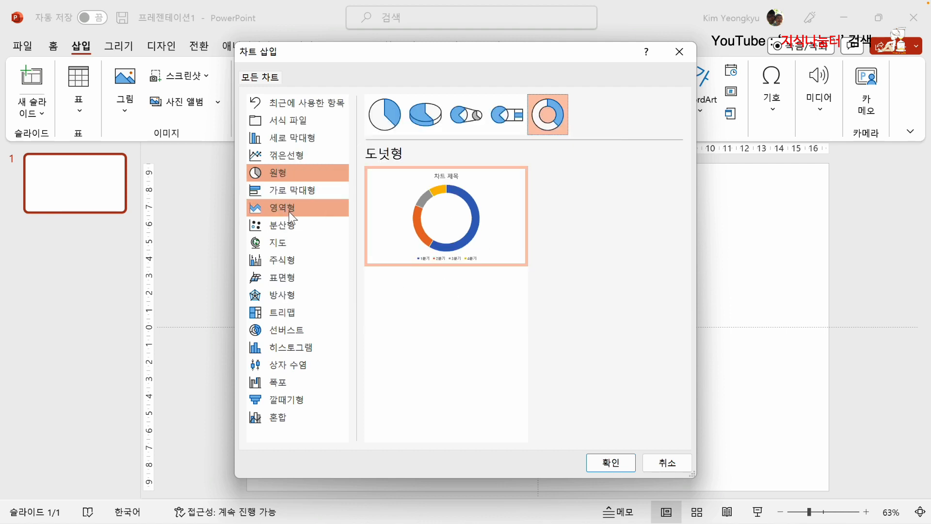
pyautogui.click(291, 212)
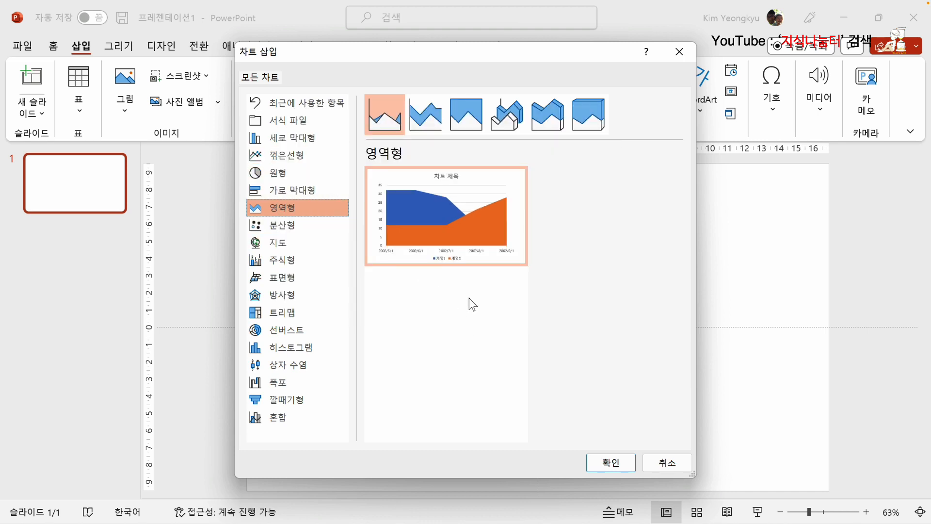
# Step: Insert a clustered column chart (묶은 세로 막대형) on the slide, then move and enlarge its data sheet window
pyautogui.click(287, 137)
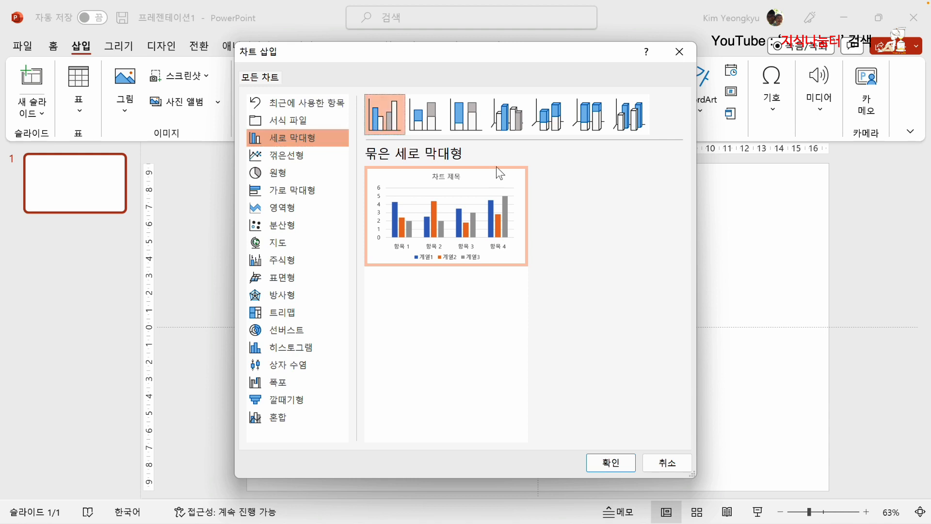
pyautogui.click(610, 461)
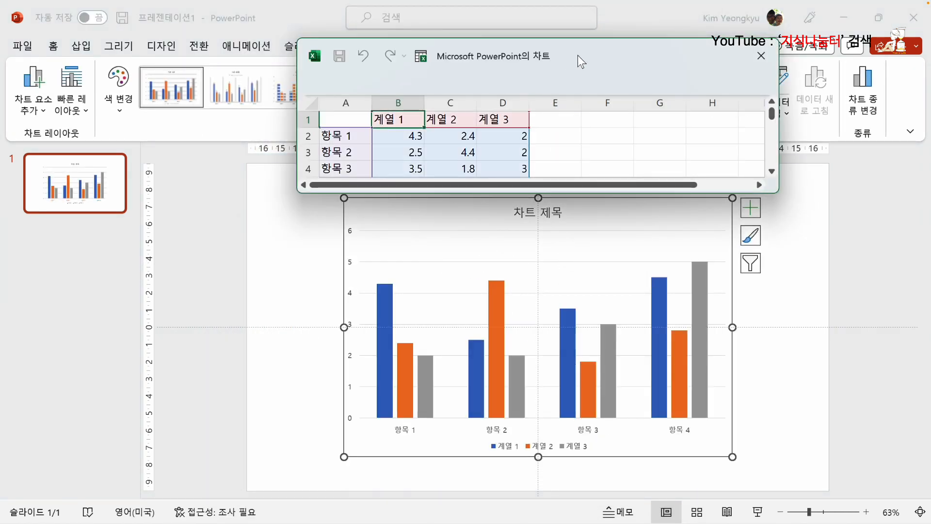
pyautogui.moveTo(578, 54); pyautogui.dragTo(412, 73)
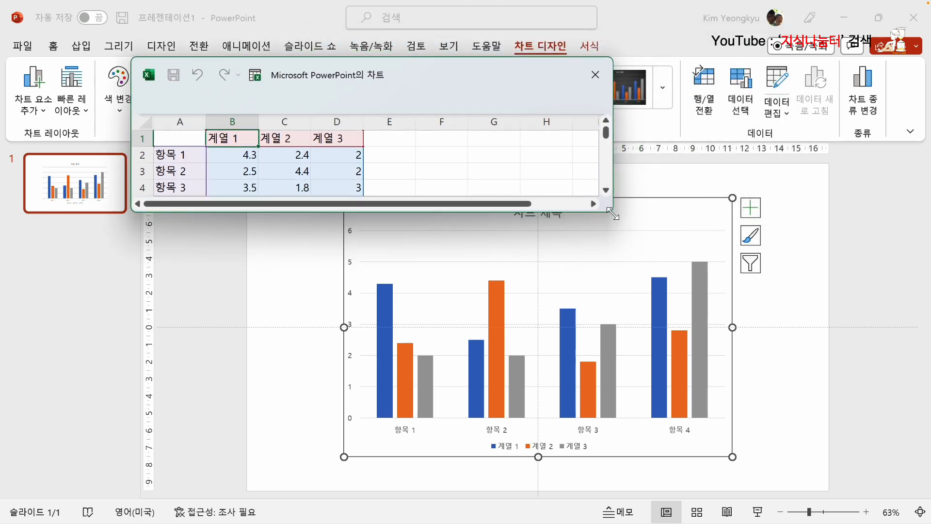
pyautogui.moveTo(612, 212); pyautogui.dragTo(813, 451)
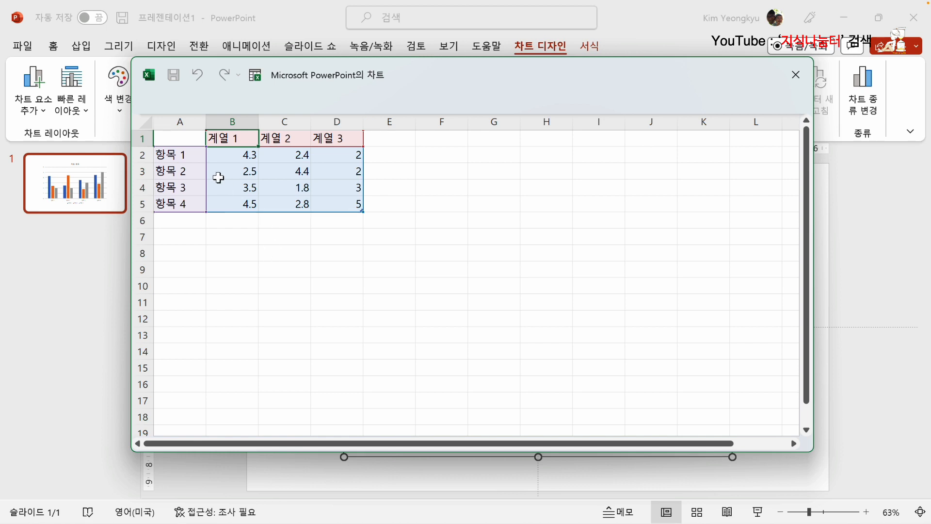
# Step: Replace the series headings in B1:D1 with three people's names and the categories in A2:A5 with 국어, 영어, 수학 and 과학
pyautogui.doubleClick(235, 141)
pyautogui.moveTo(238, 141); pyautogui.dragTo(175, 140)
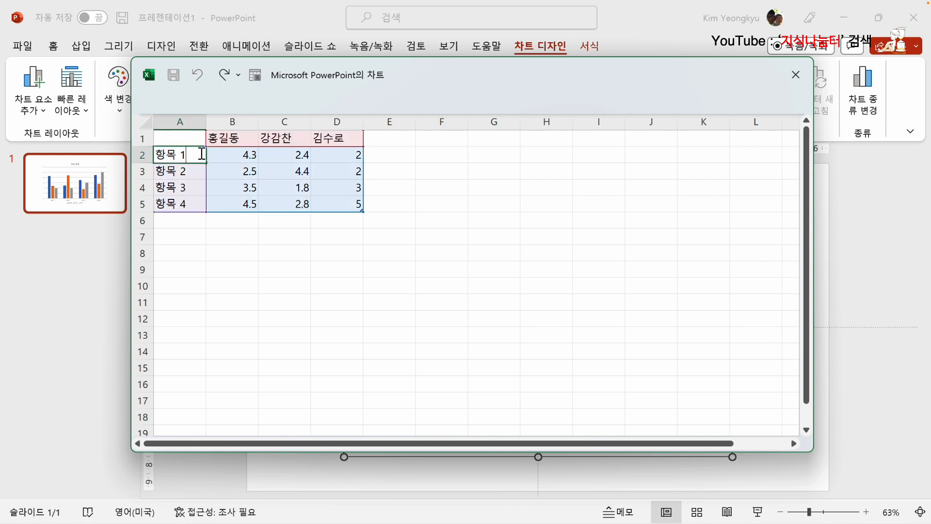
pyautogui.hotkey('shift', 'Home')
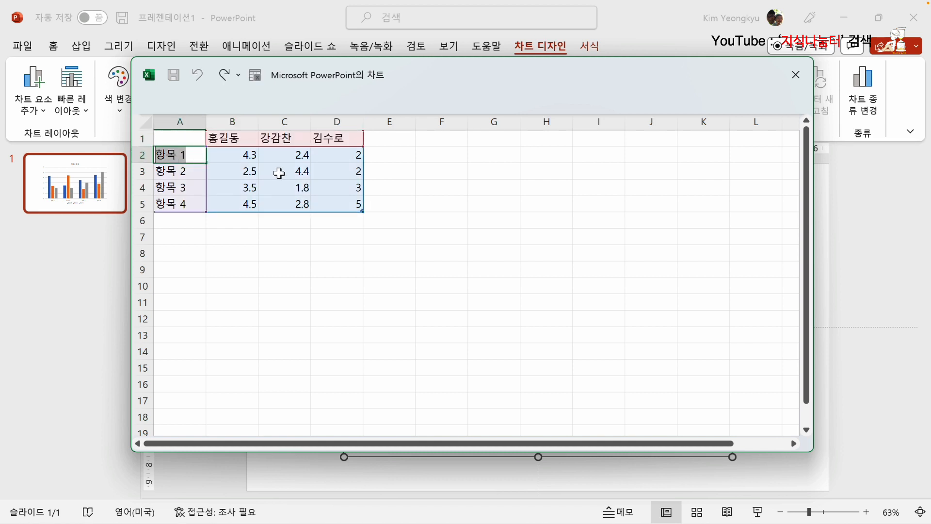
pyautogui.write('국어')
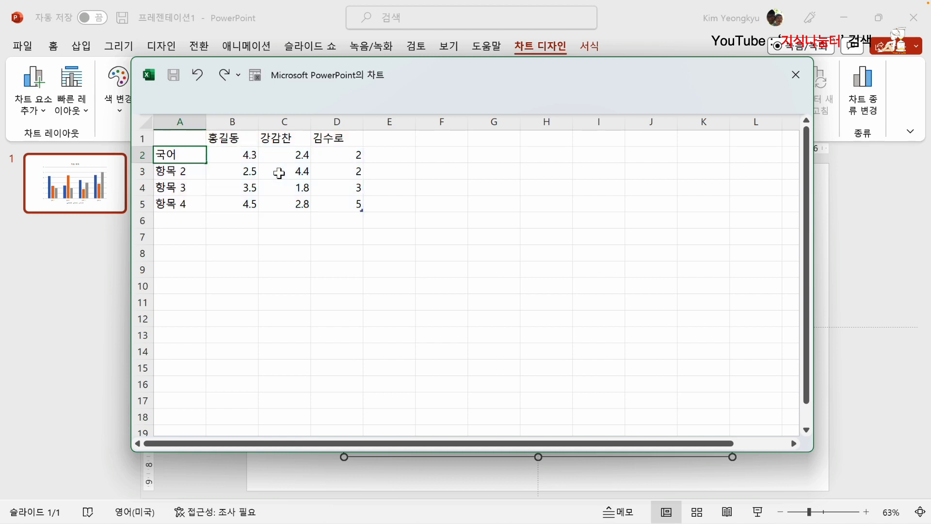
pyautogui.press('Return')
pyautogui.write('영어')
pyautogui.press('Return')
pyautogui.write('수학')
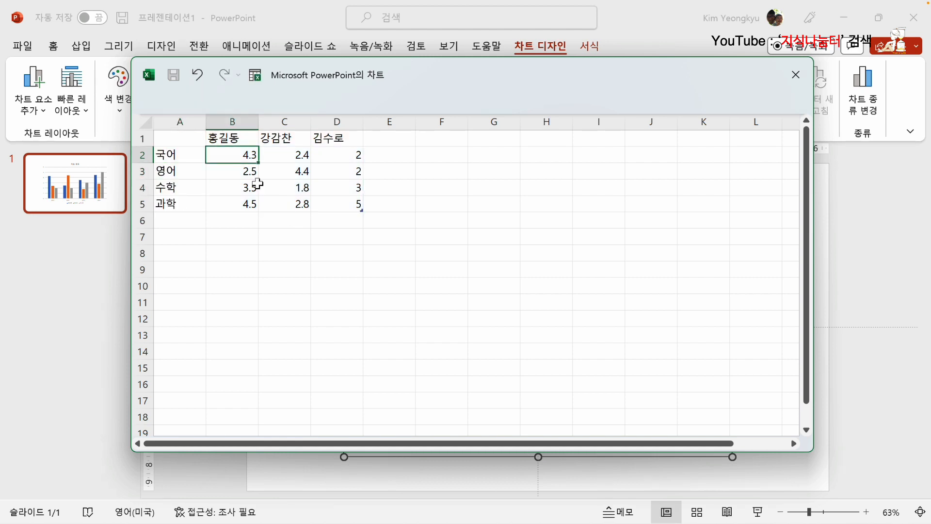
# Step: Fill B2:D5 row by row with 90, 80, 85; 70, 80, 90; 60, 90, 100; 80, 70, 80, and close the data sheet
pyautogui.click(256, 185)
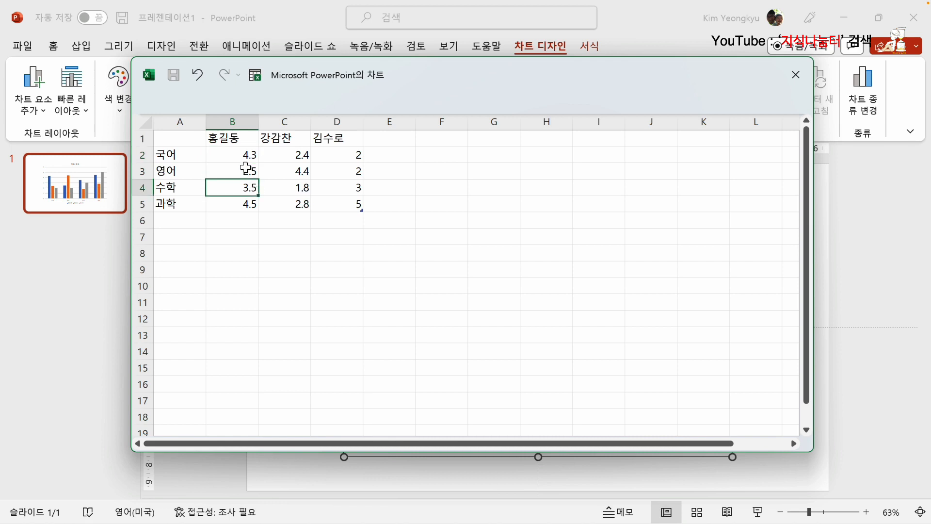
pyautogui.click(287, 209)
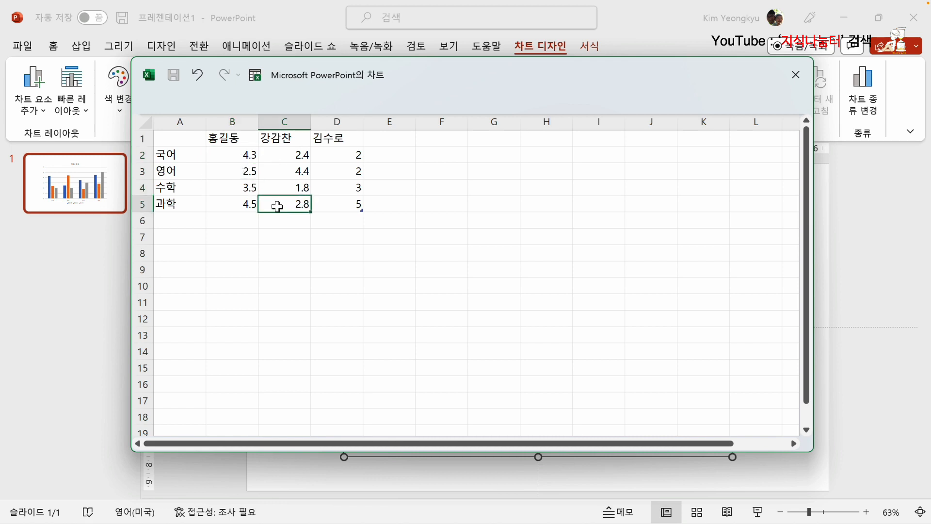
pyautogui.moveTo(215, 155); pyautogui.dragTo(333, 155)
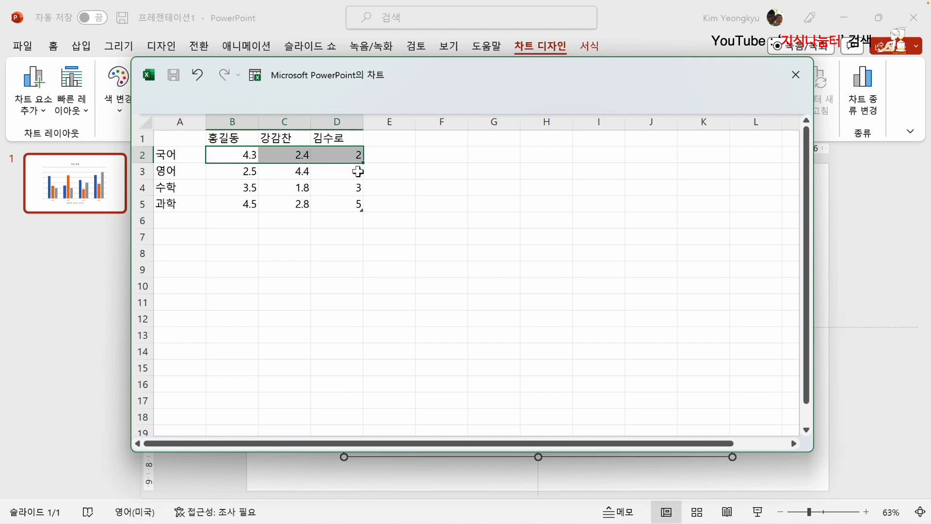
pyautogui.write('90')
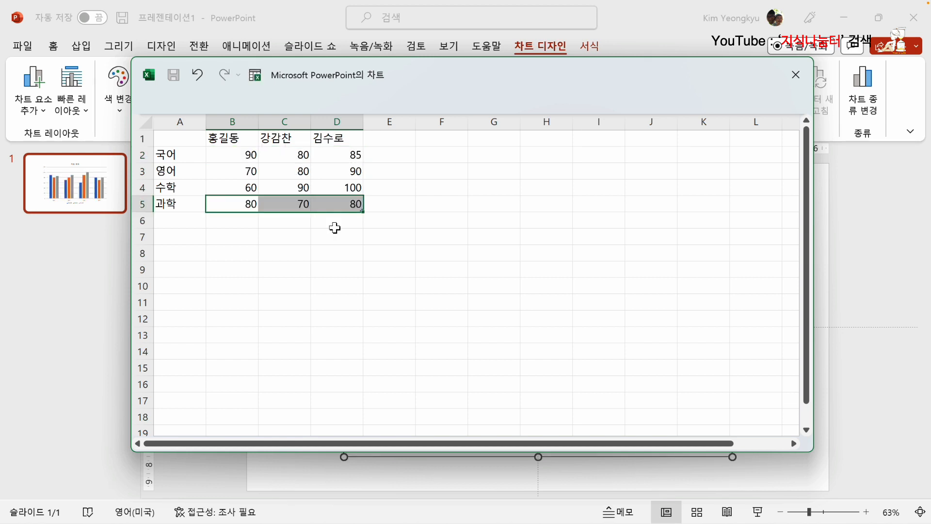
pyautogui.click(334, 228)
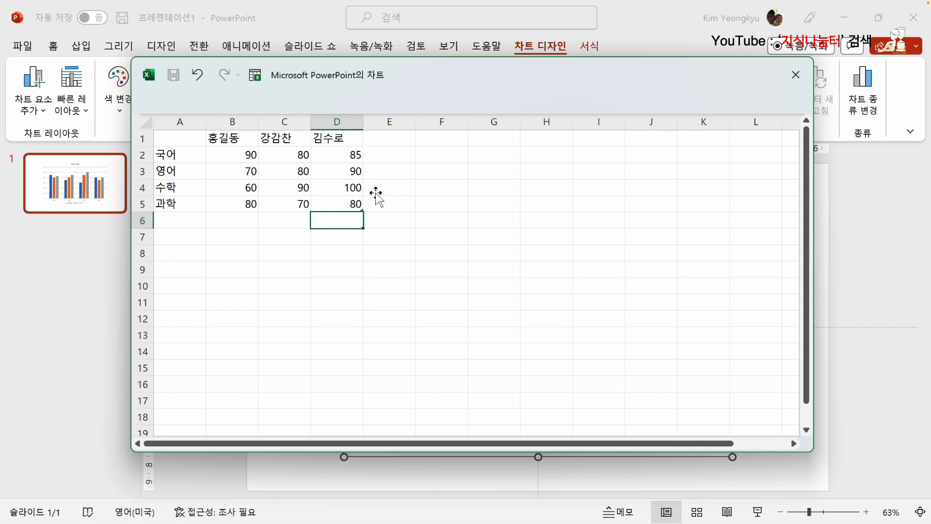
pyautogui.click(798, 72)
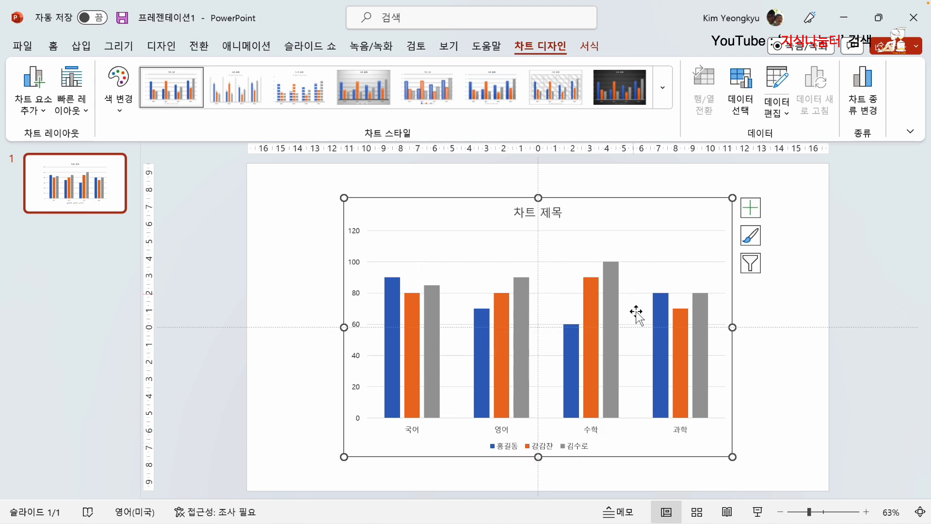
# Step: Apply the quick layout with a data table beneath the bars and a vertical axis title to the column chart
pyautogui.moveTo(415, 328)
pyautogui.click(591, 49)
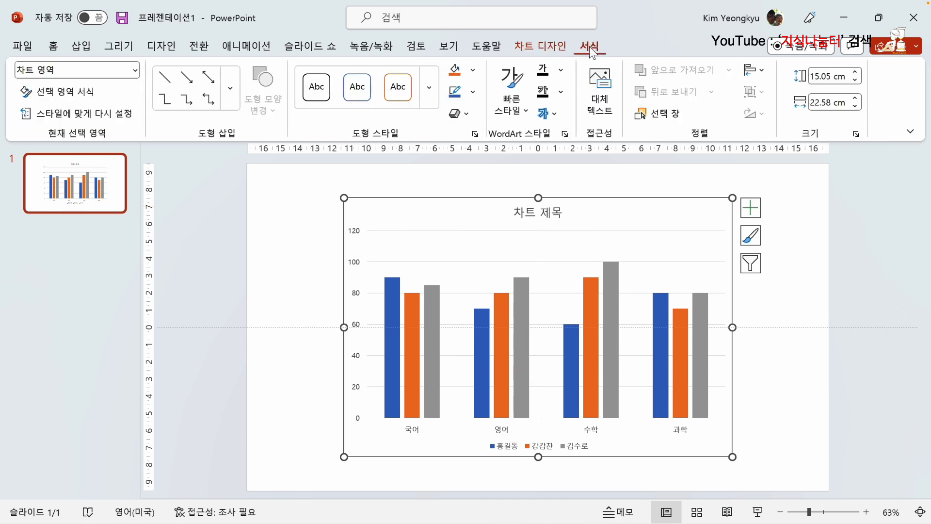
pyautogui.click(535, 44)
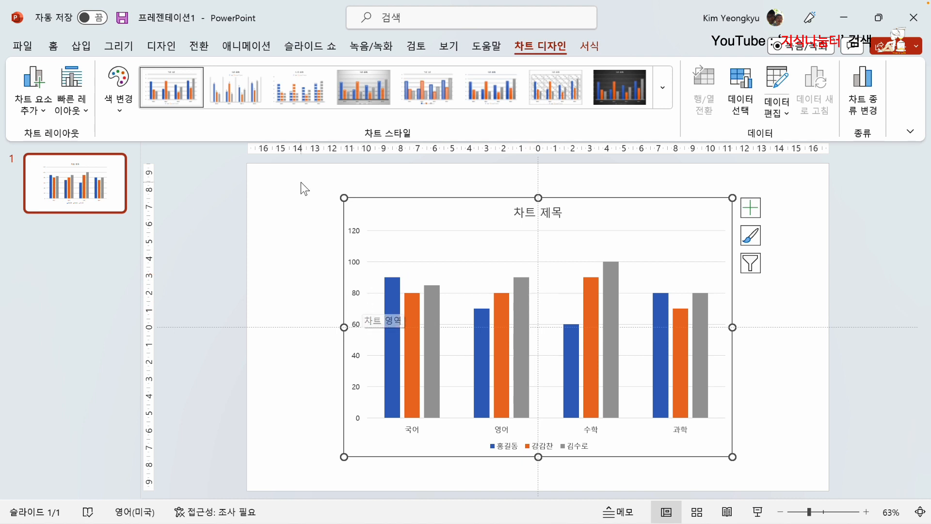
pyautogui.click(85, 110)
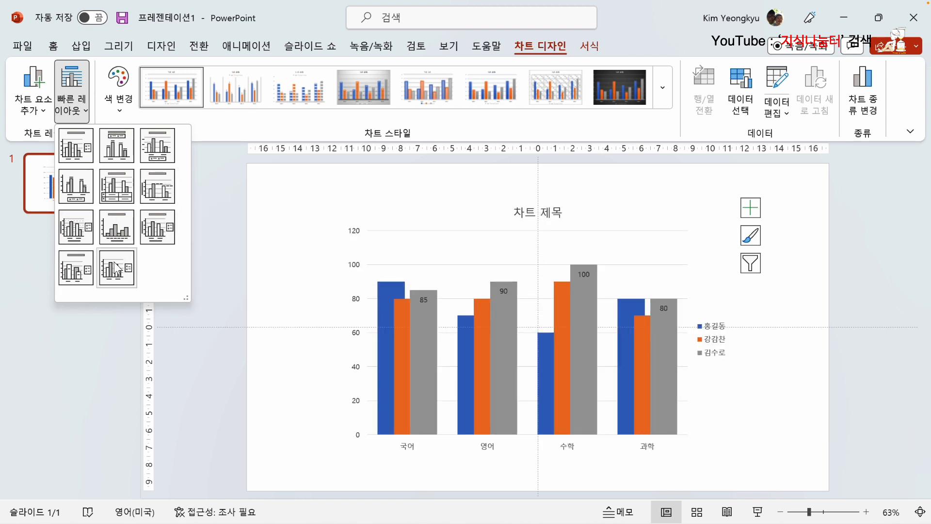
pyautogui.click(118, 198)
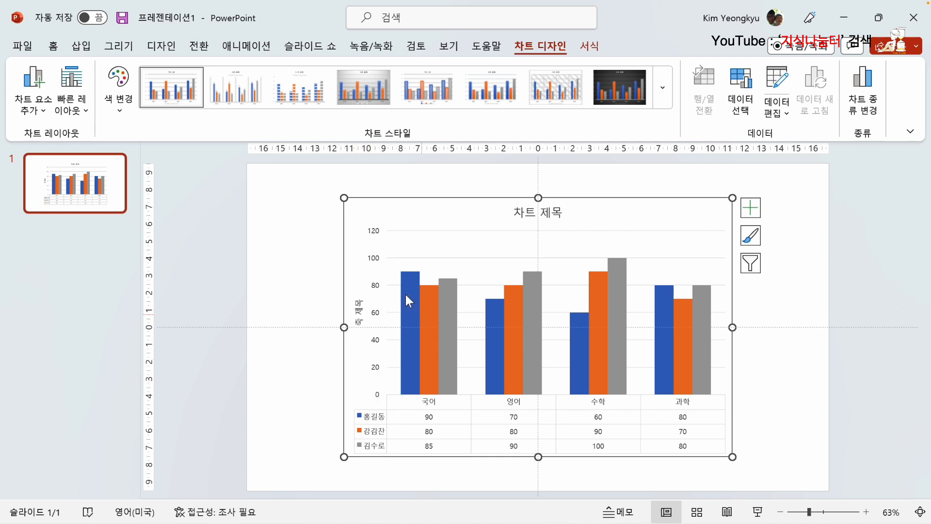
# Step: Replace the vertical axis title's text with 성적
pyautogui.click(360, 314)
pyautogui.click(360, 319)
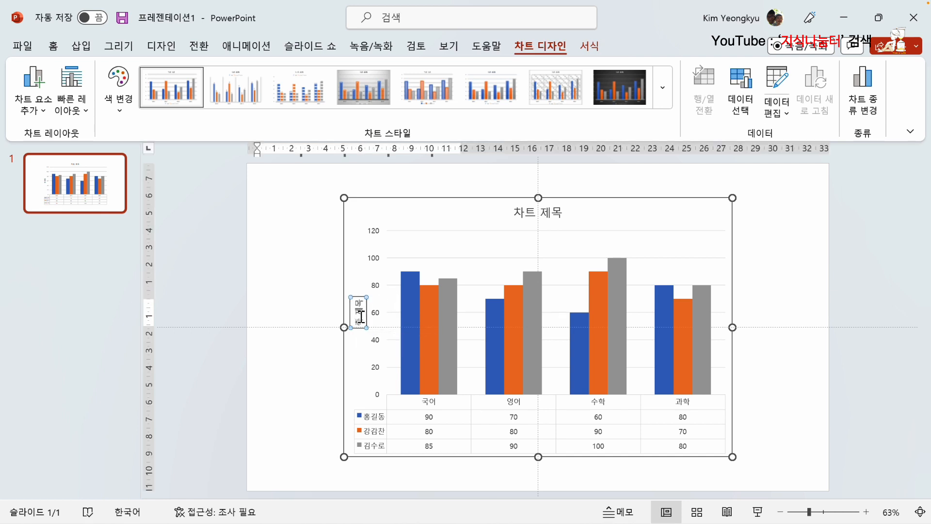
pyautogui.moveTo(361, 322); pyautogui.dragTo(359, 297)
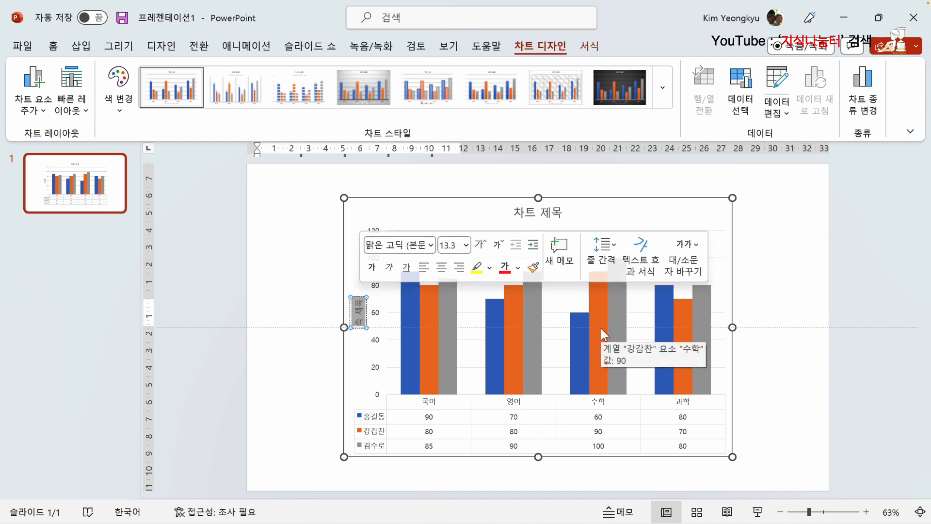
pyautogui.write('성ㅈ')
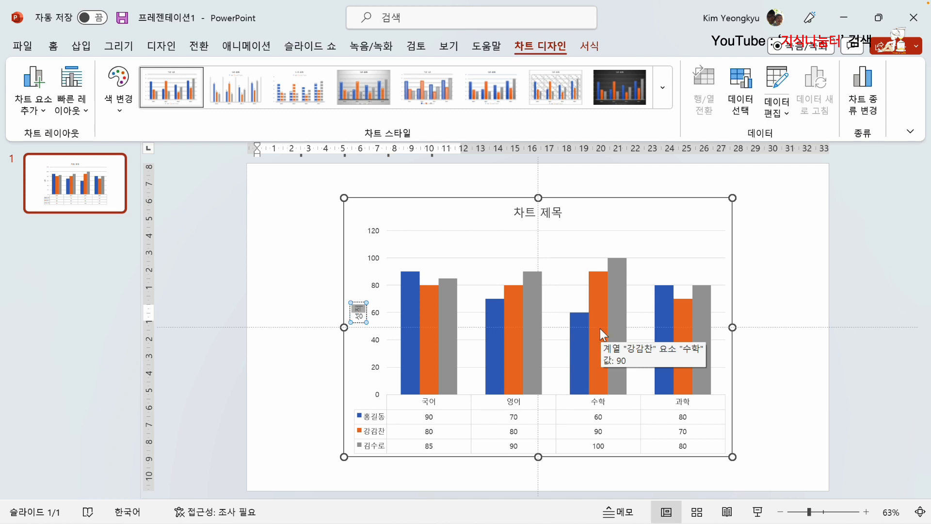
pyautogui.click(368, 307)
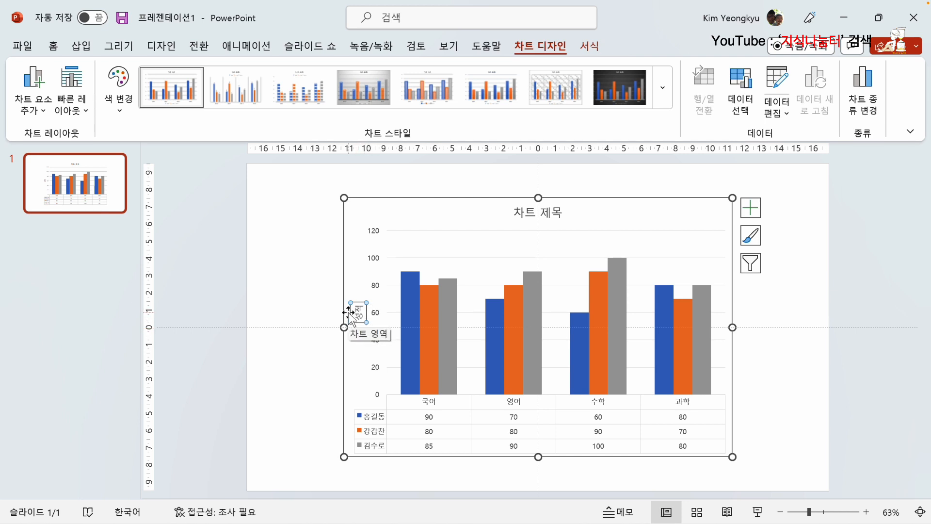
# Step: Replace the chart title's text with 중간고사 성적
pyautogui.doubleClick(530, 213)
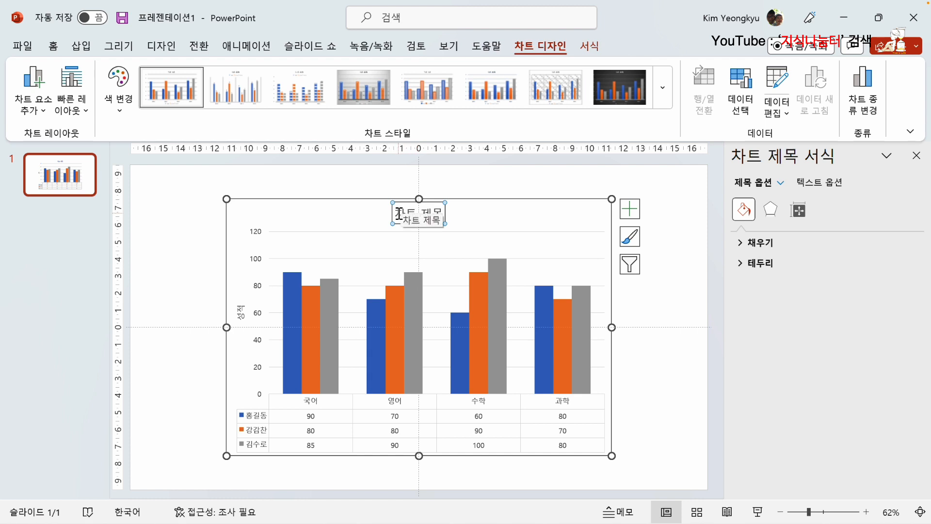
pyautogui.click(398, 214)
pyautogui.moveTo(395, 213); pyautogui.dragTo(444, 214)
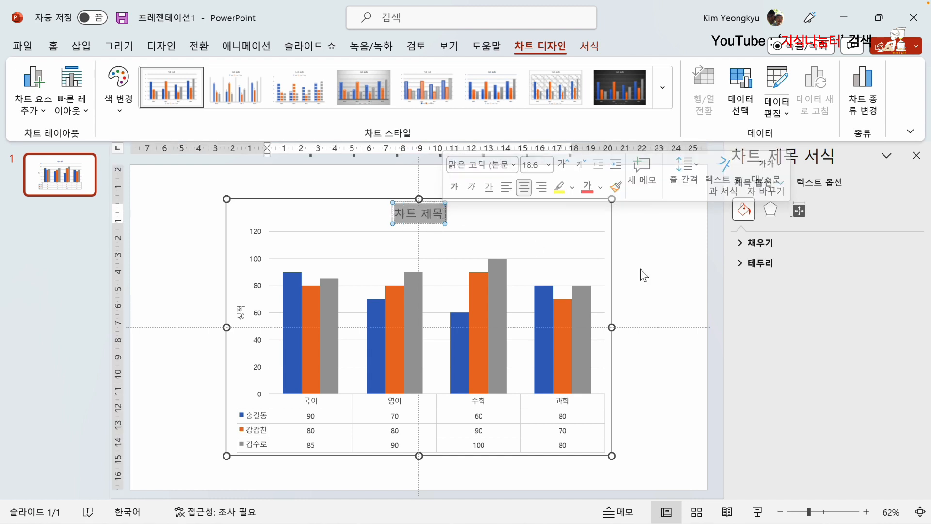
pyautogui.write('중간고사 성적')
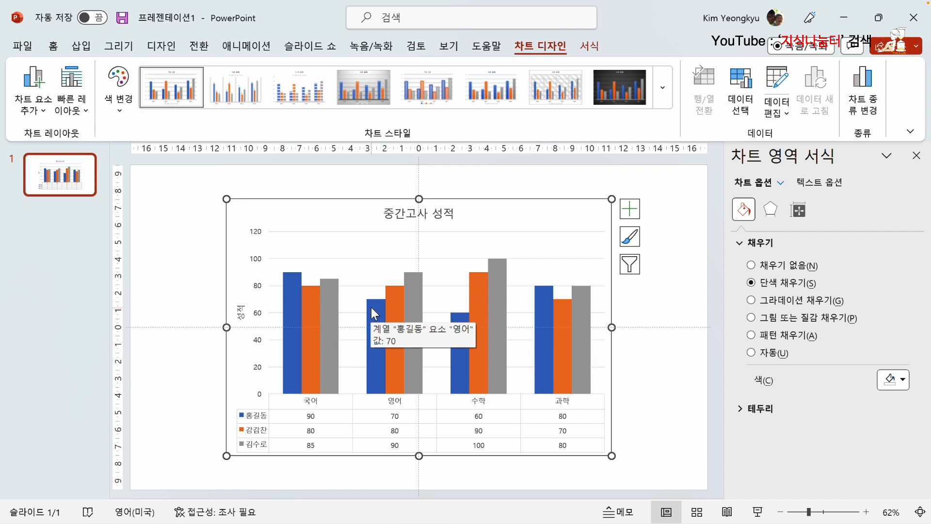
# Step: Add data labels to all the chart's bars at the outside end (바깥쪽 끝에)
pyautogui.click(43, 109)
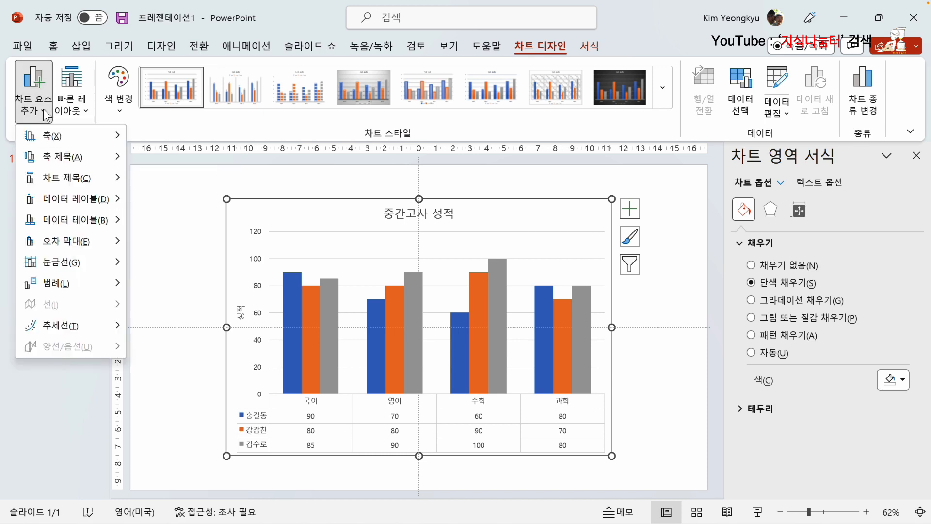
pyautogui.moveTo(74, 132)
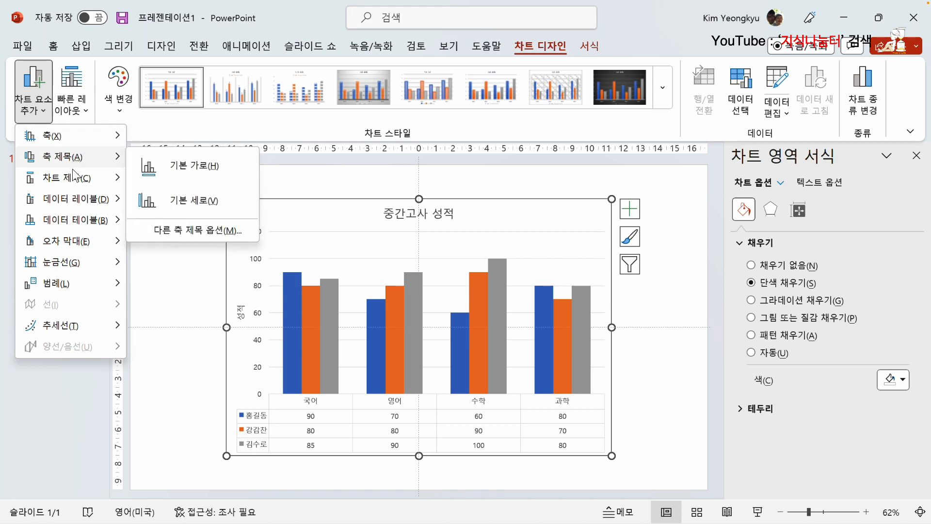
pyautogui.moveTo(80, 178)
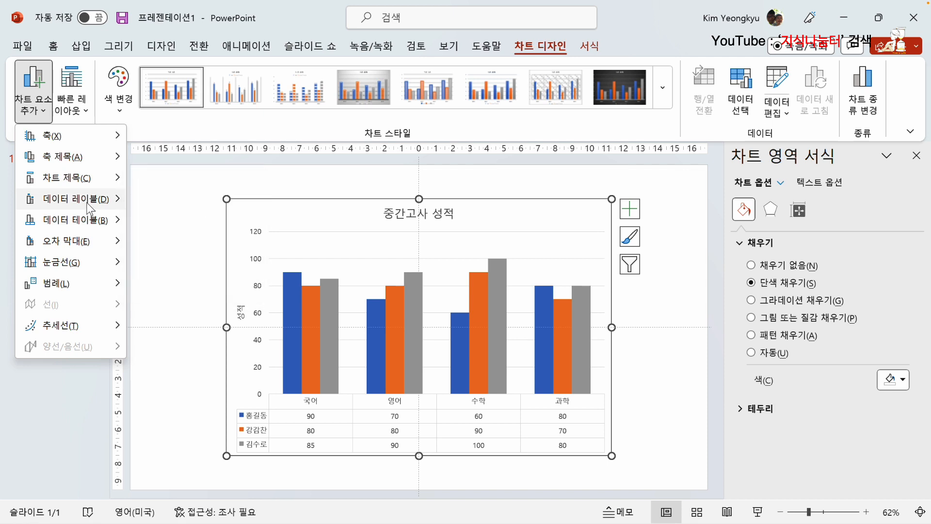
pyautogui.moveTo(90, 208)
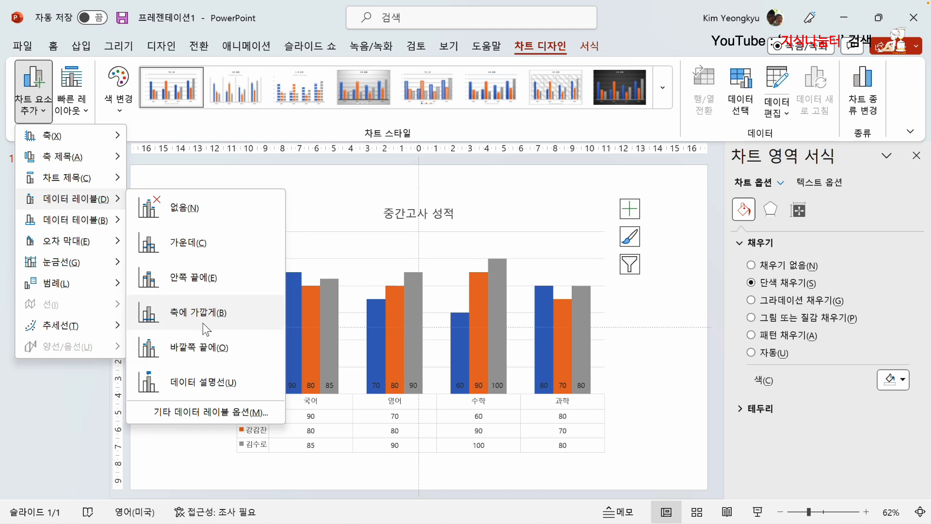
pyautogui.click(205, 354)
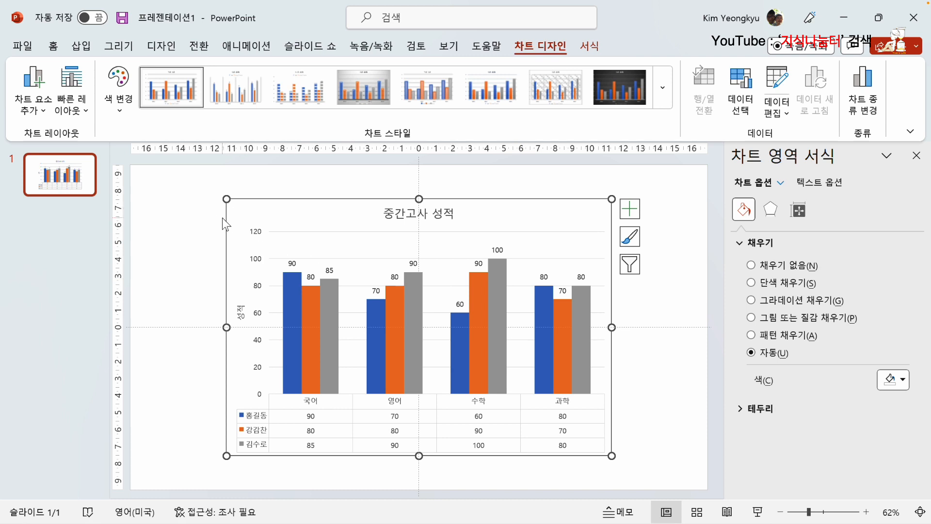
pyautogui.click(45, 113)
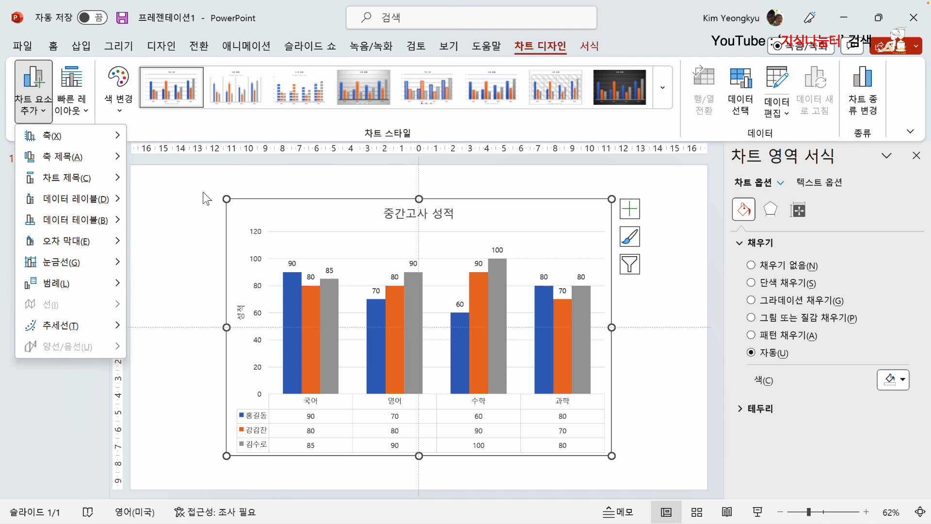
pyautogui.click(228, 199)
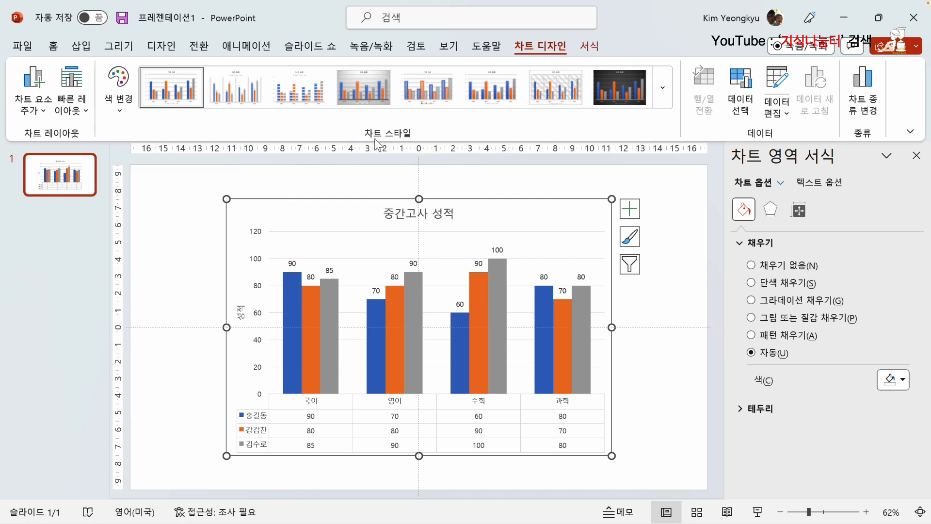
# Step: Recolour the chart with the orange, yellow and green colourful palette and apply the black-background chart style with glowing outlined bars
pyautogui.click(120, 119)
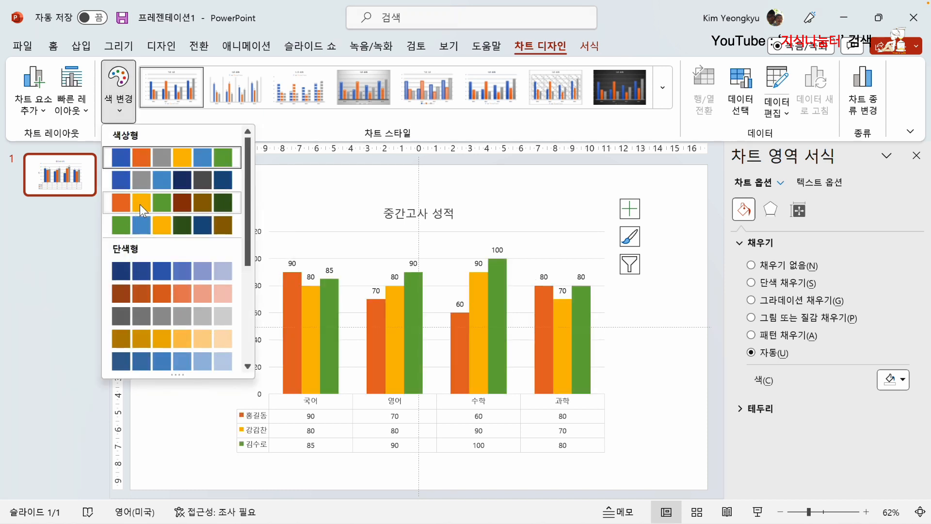
pyautogui.click(138, 205)
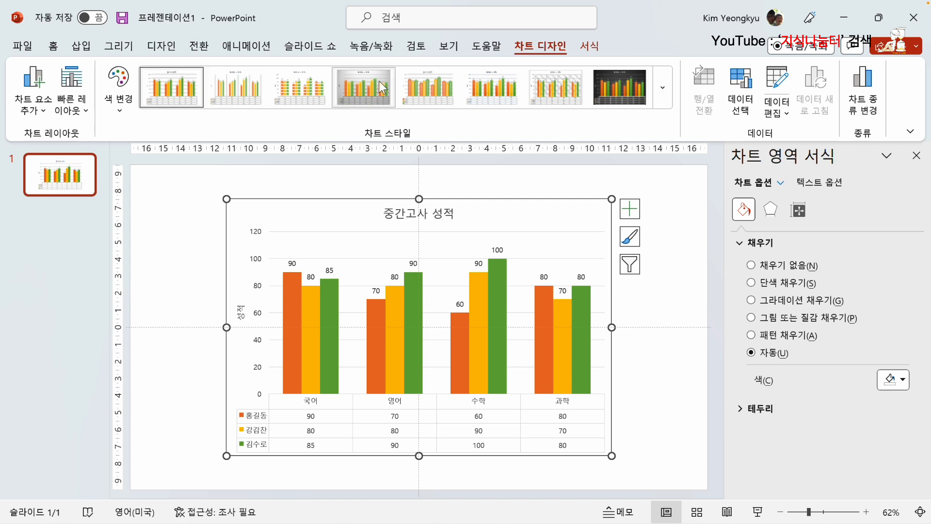
pyautogui.click(662, 98)
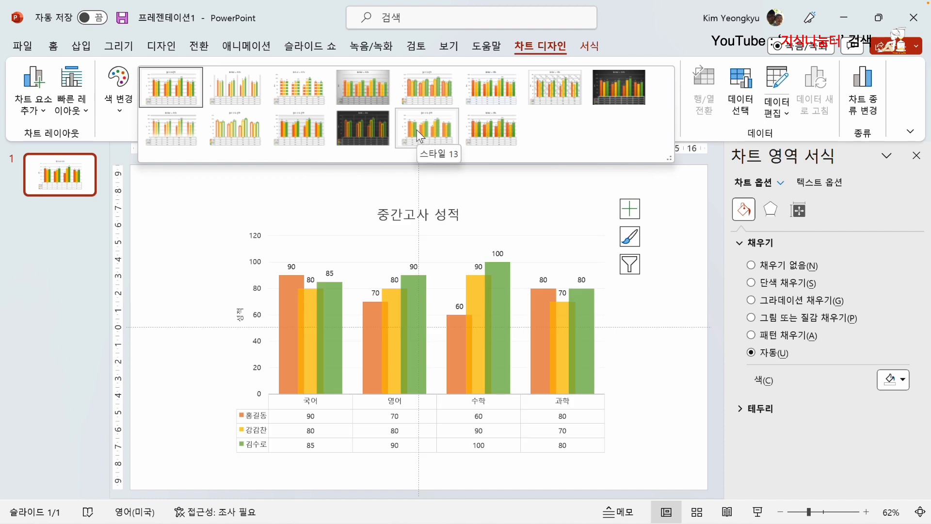
pyautogui.click(353, 131)
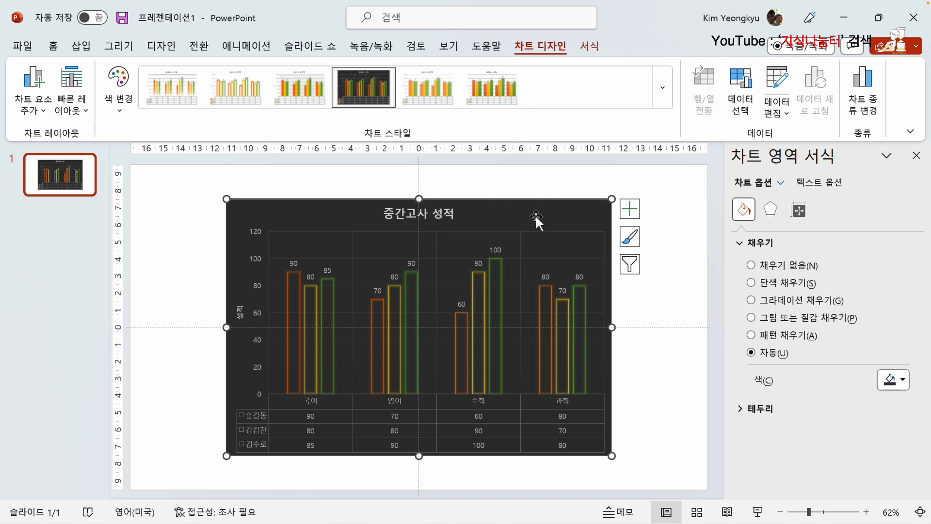
pyautogui.click(598, 386)
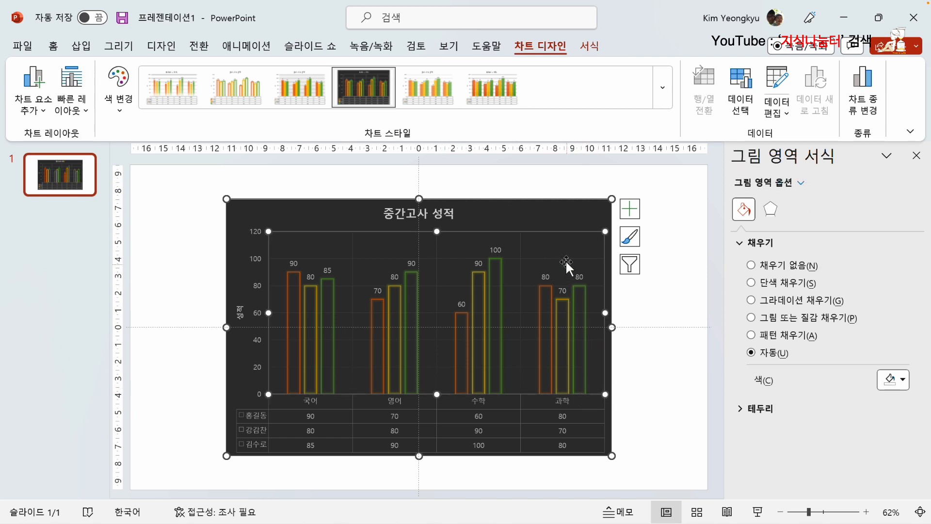
pyautogui.click(536, 205)
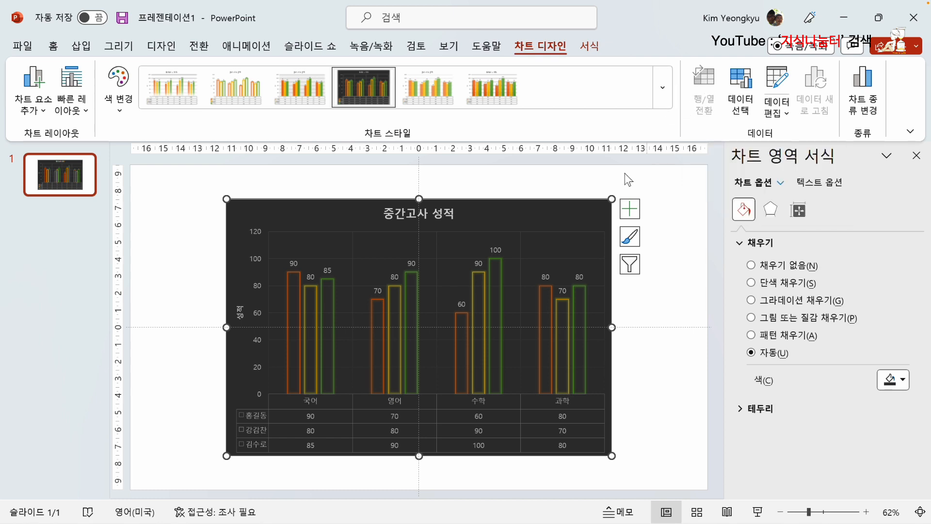
# Step: Swap the chart's rows and columns in the data source selection so subjects become the series, and close the data sheet
pyautogui.click(739, 87)
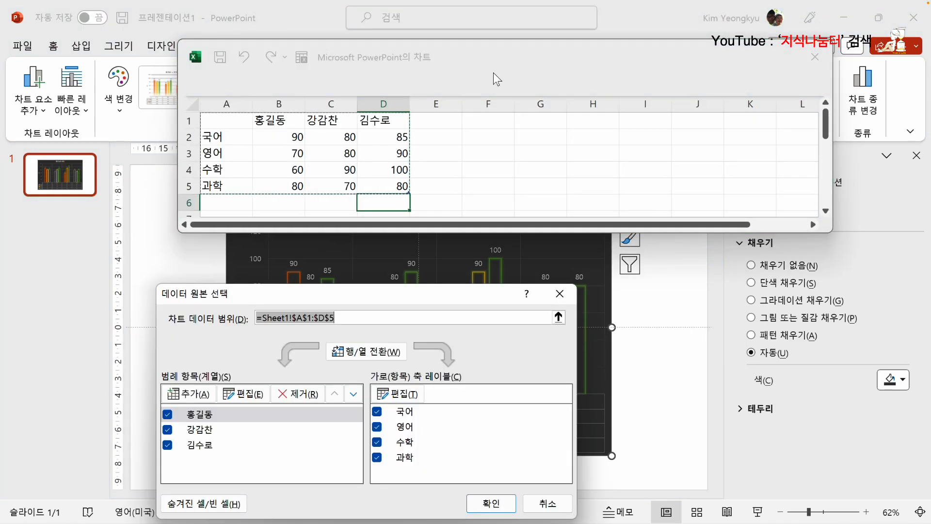
pyautogui.moveTo(485, 60); pyautogui.dragTo(339, 53)
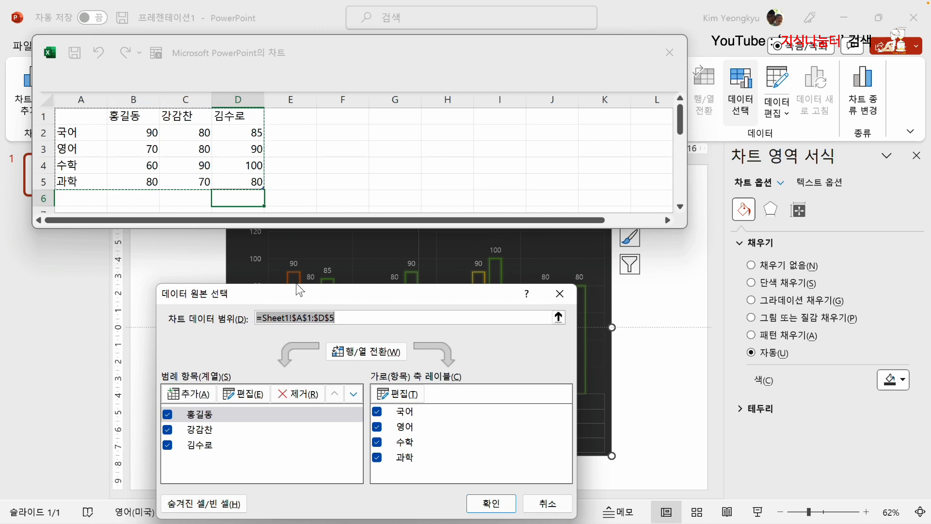
pyautogui.moveTo(300, 291); pyautogui.dragTo(278, 241)
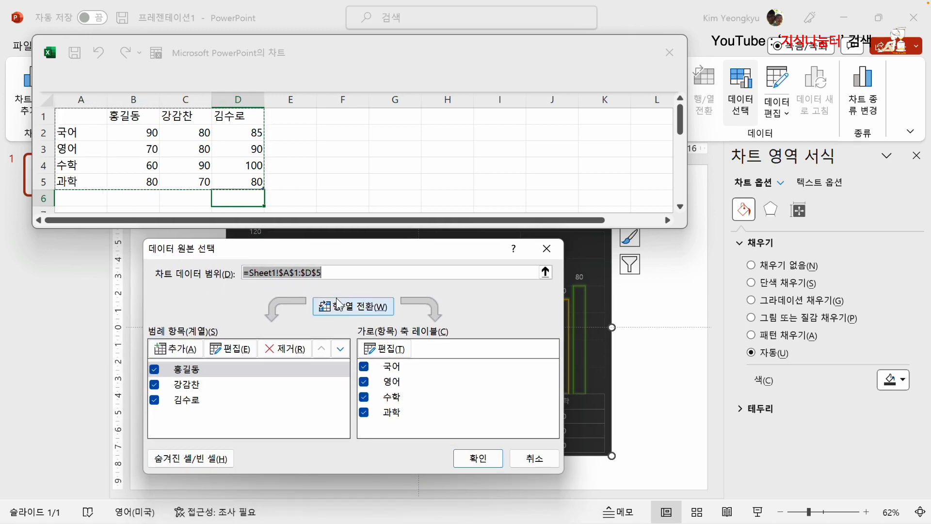
pyautogui.click(349, 308)
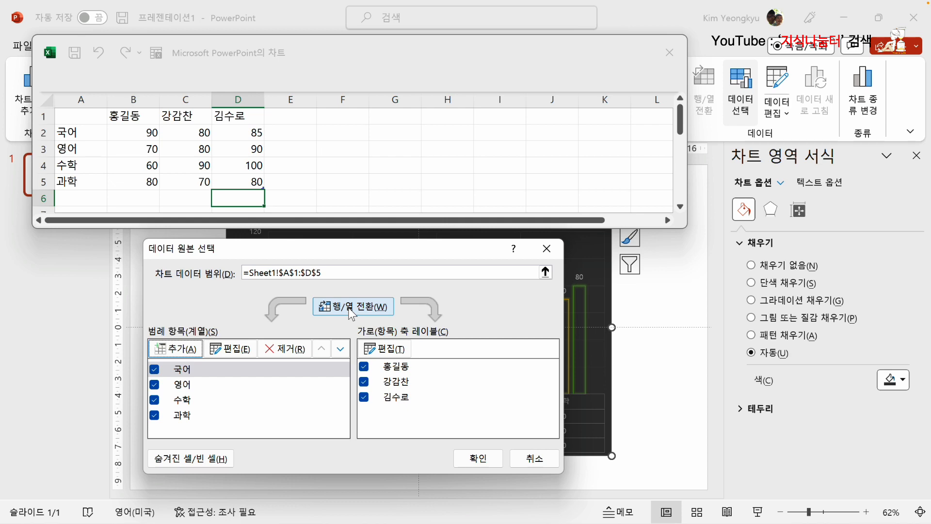
pyautogui.click(477, 460)
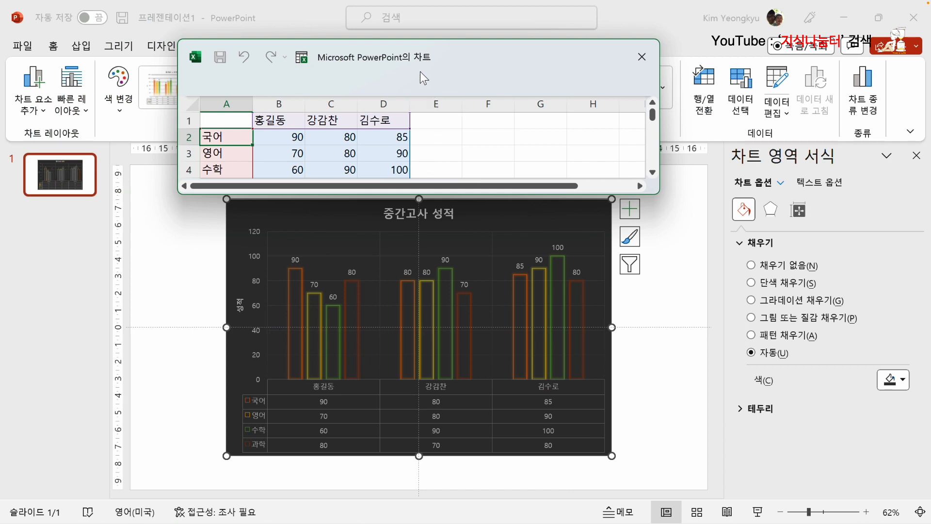
pyautogui.click(630, 52)
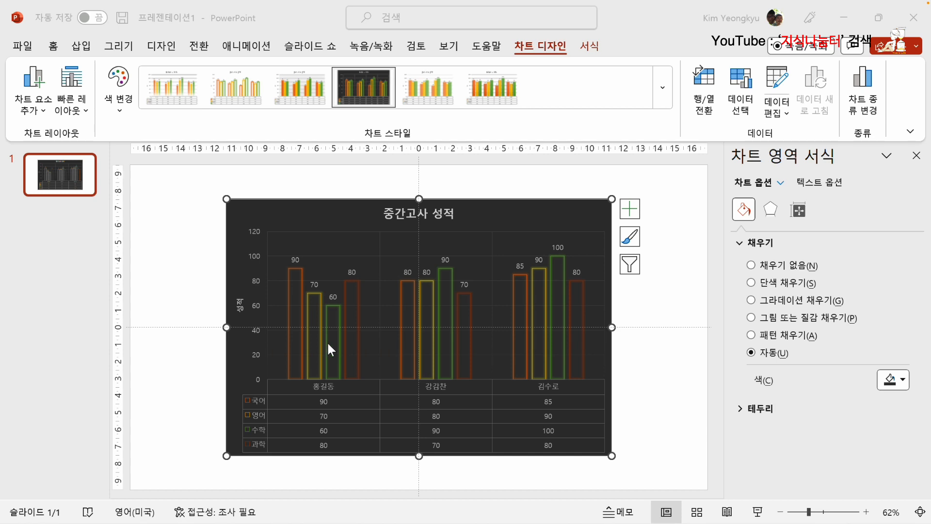
# Step: Try to switch the chart's rows and columns directly, without opening the data source selection
pyautogui.click(703, 80)
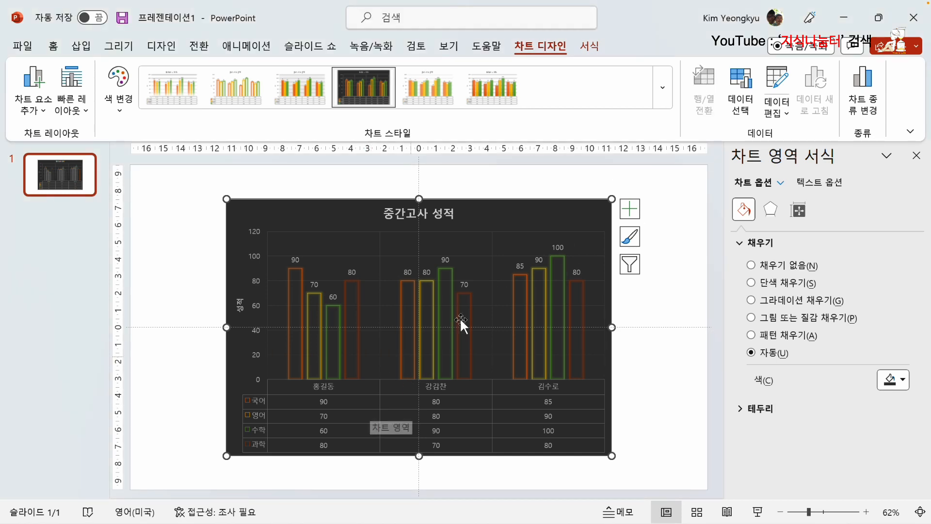
pyautogui.click(543, 320)
pyautogui.click(591, 236)
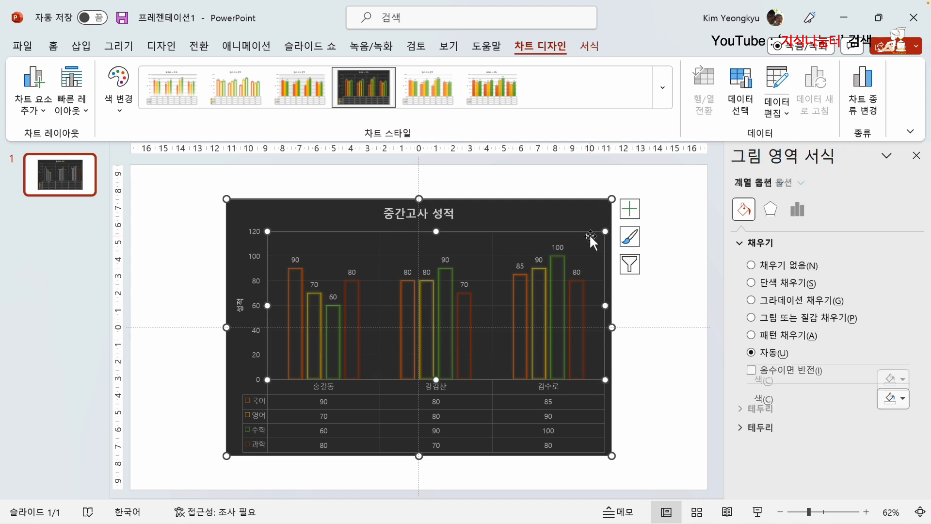
pyautogui.click(586, 209)
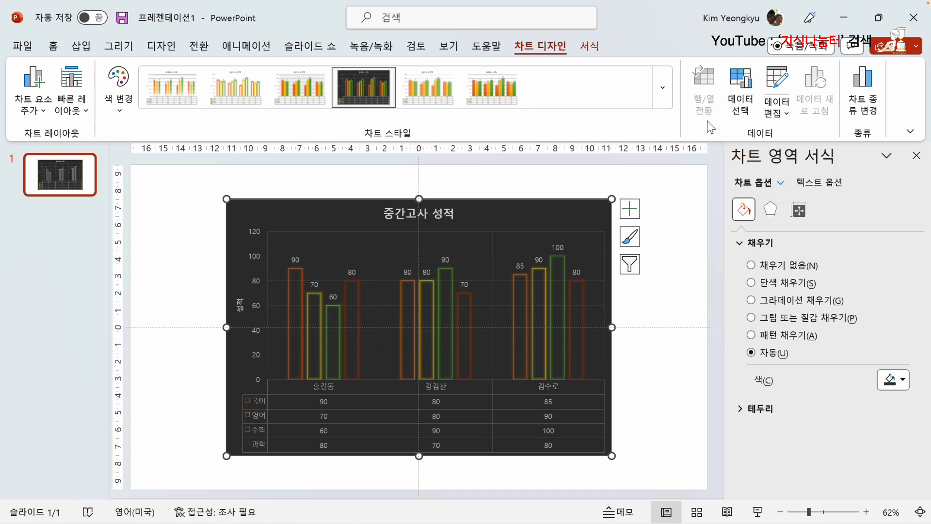
# Step: Rename the 국어 series as 언어영역 in the chart's data source selection
pyautogui.click(743, 103)
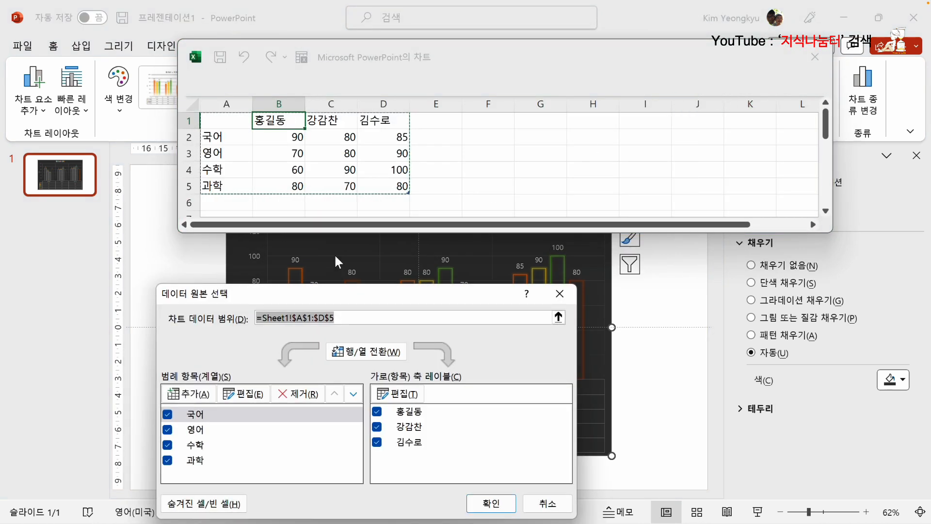
pyautogui.moveTo(322, 287); pyautogui.dragTo(342, 240)
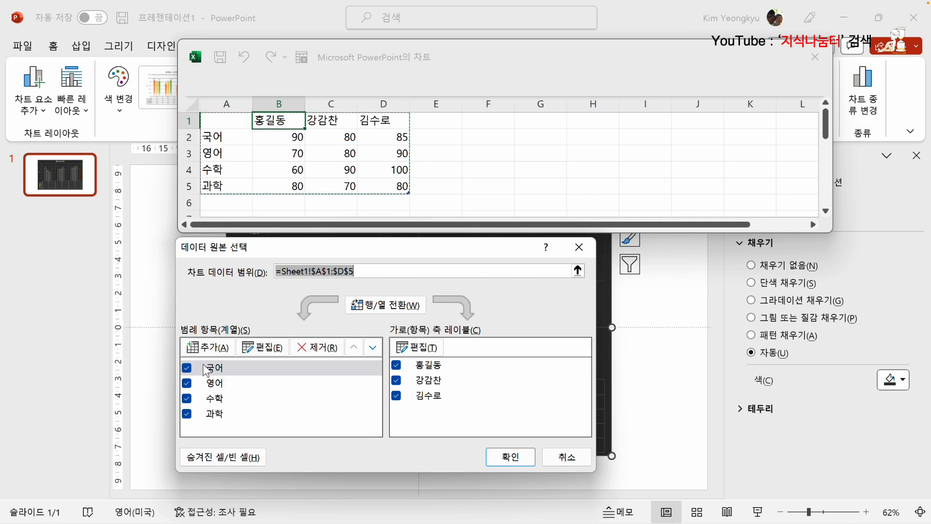
pyautogui.click(226, 383)
pyautogui.click(227, 369)
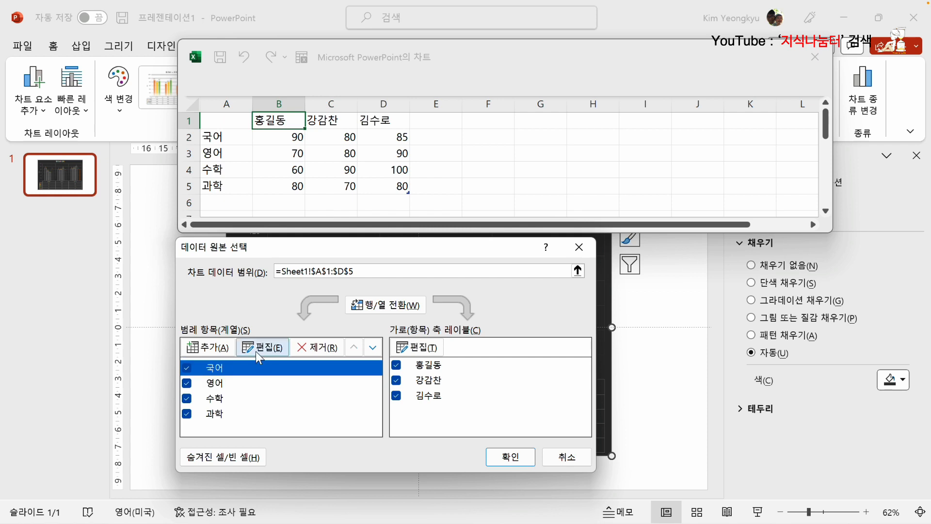
pyautogui.click(262, 354)
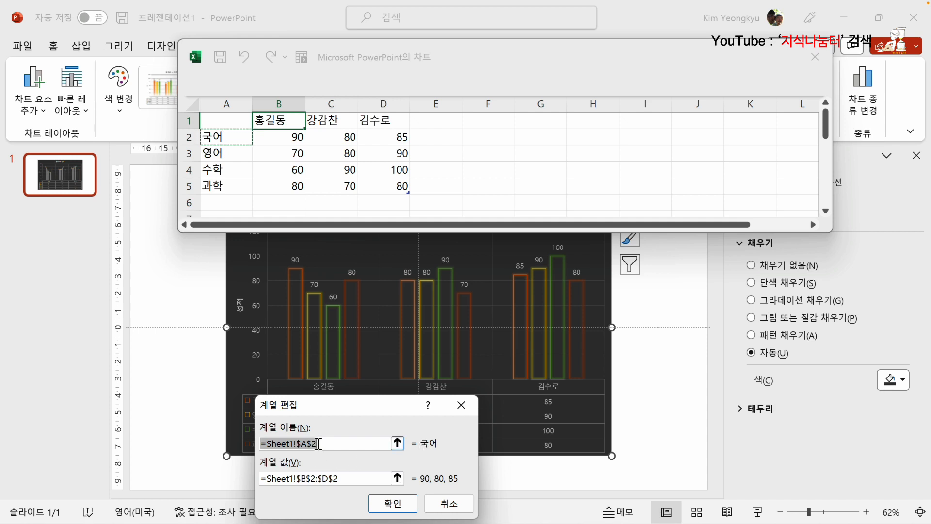
pyautogui.write('djs')
pyautogui.press('BackSpace')
pyautogui.press('BackSpace')
pyautogui.write('언어영어')
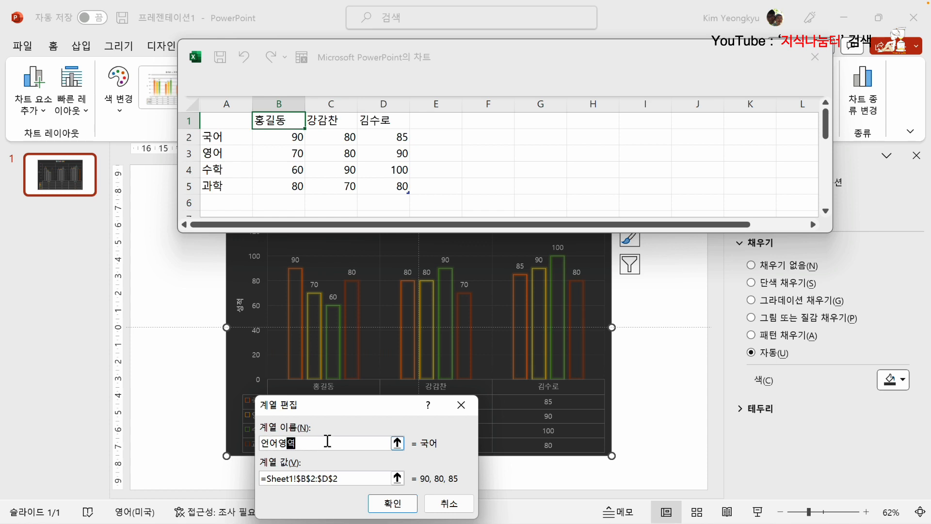
pyautogui.click(392, 503)
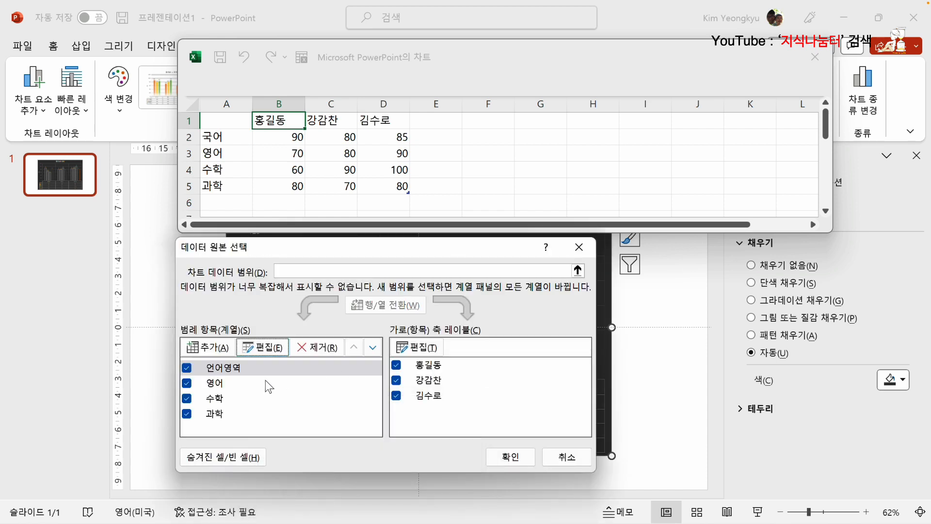
# Step: Rename the 영어 series as 외국어 in the legend entries
pyautogui.click(282, 384)
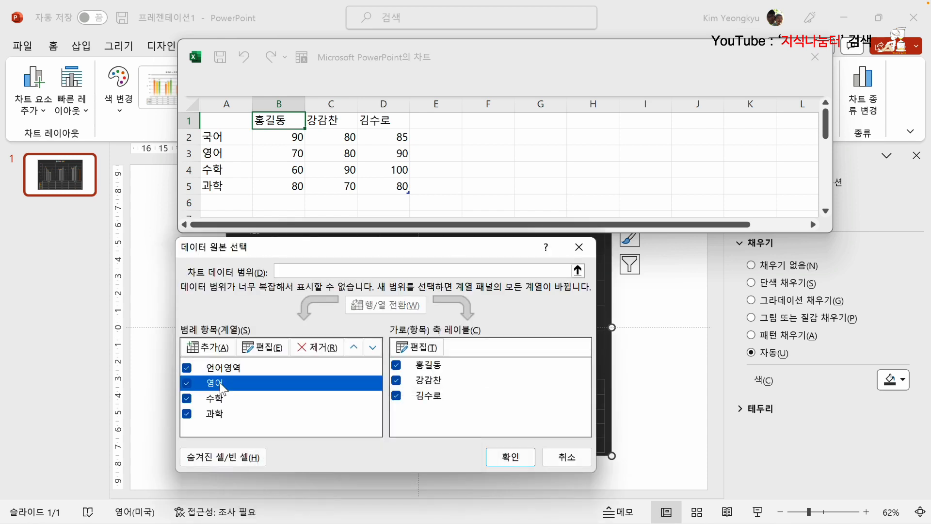
pyautogui.click(261, 348)
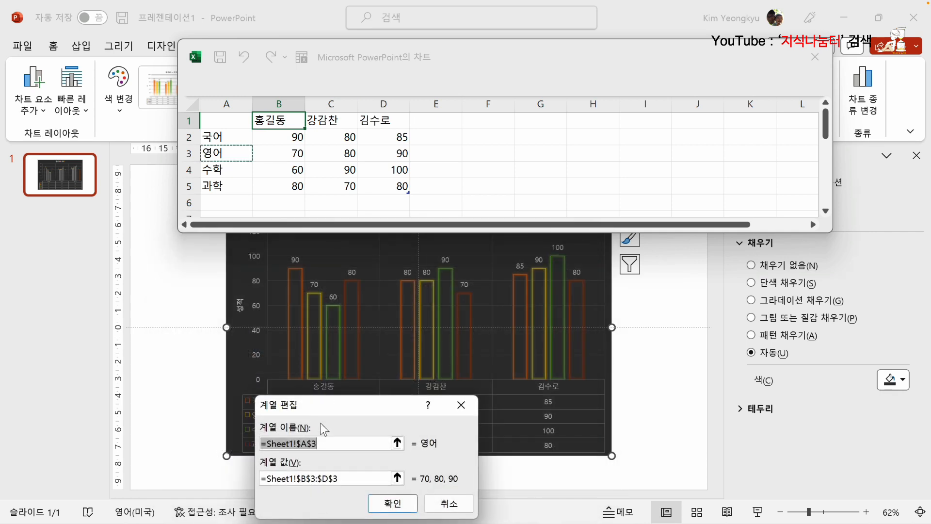
pyautogui.write('ㅇ외국어')
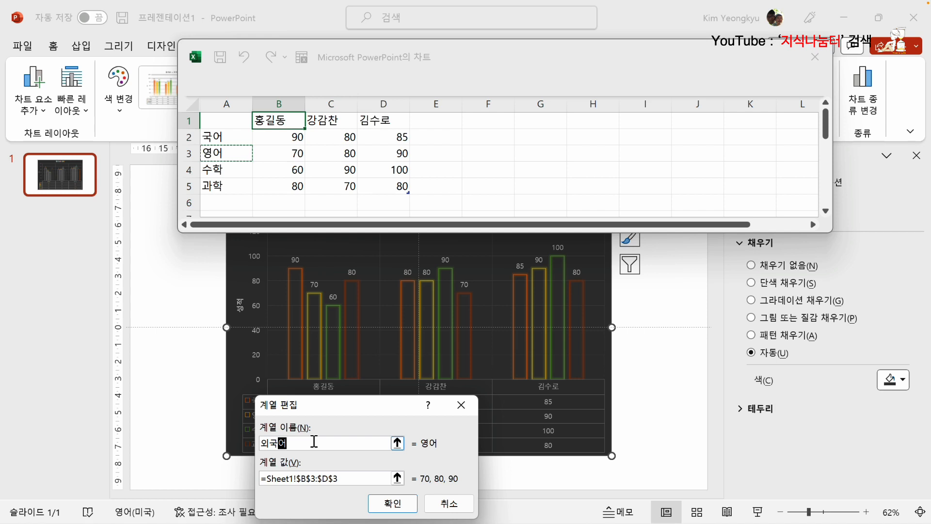
pyautogui.click(337, 479)
pyautogui.click(392, 502)
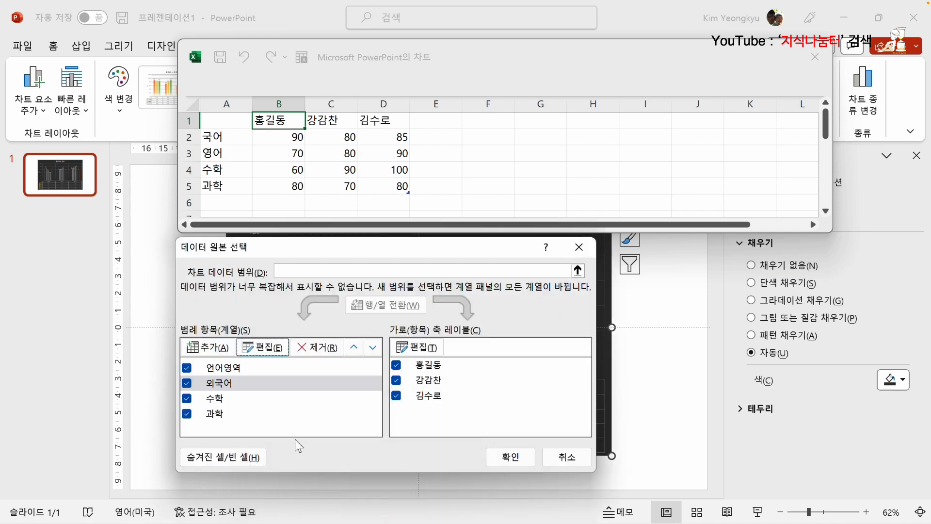
# Step: Rename the 수학 series as 수리영역 in the legend entries
pyautogui.click(221, 399)
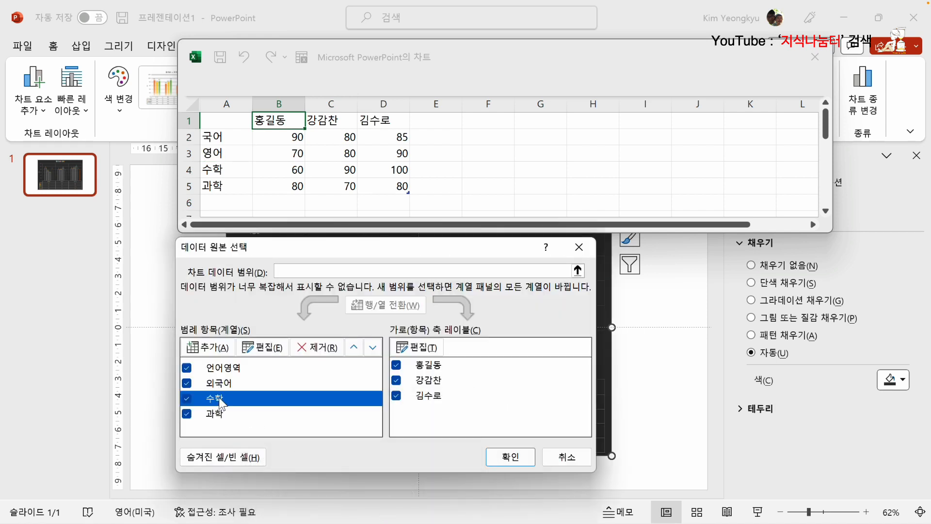
pyautogui.click(264, 349)
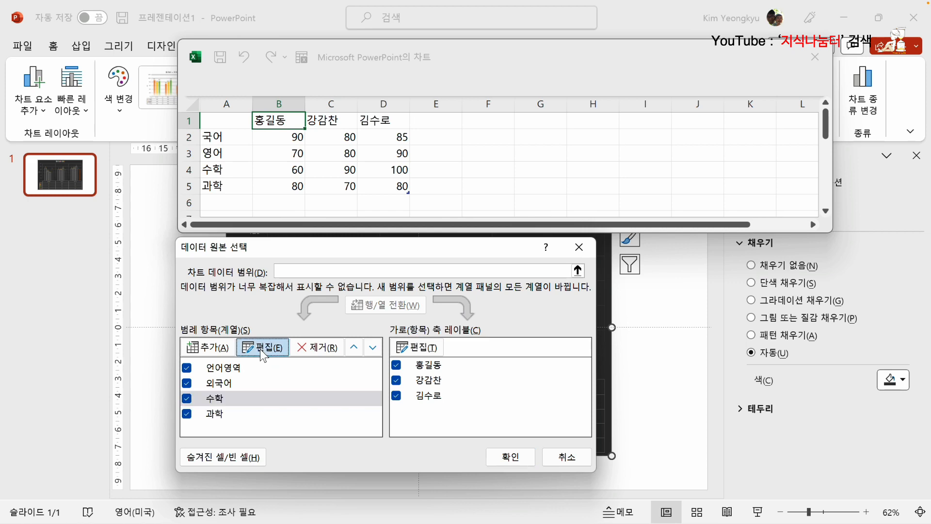
pyautogui.write('ㅅ수리영역')
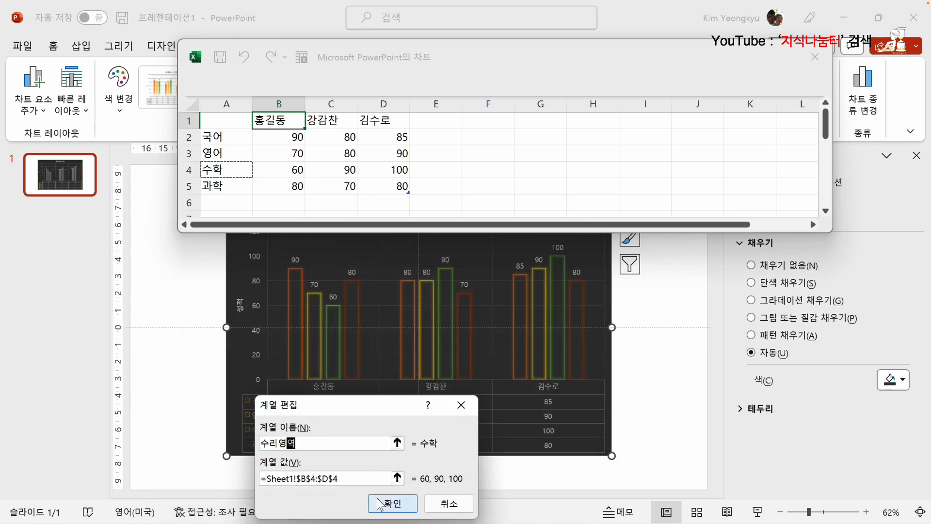
pyautogui.click(393, 503)
# Step: Rename the 과학 series as 과학탐구, and close the data source selection together with the data sheet
pyautogui.click(214, 429)
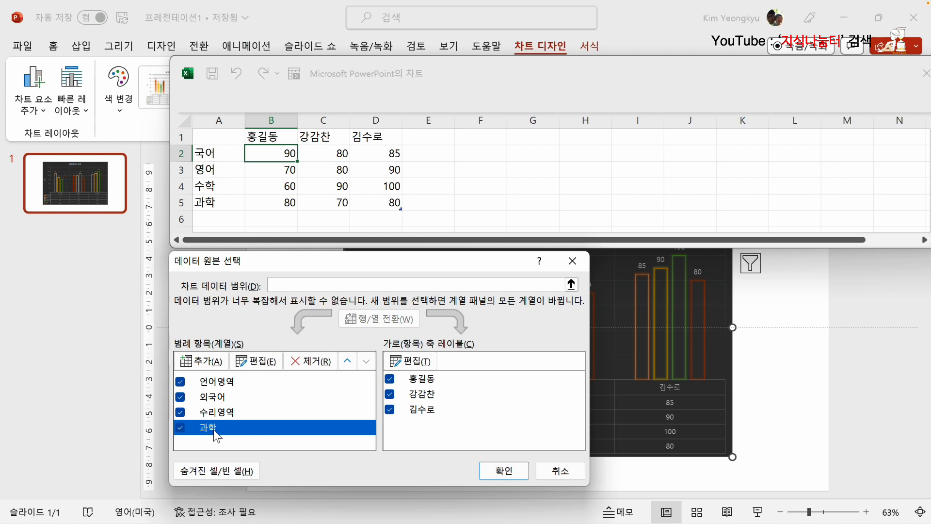
pyautogui.click(256, 360)
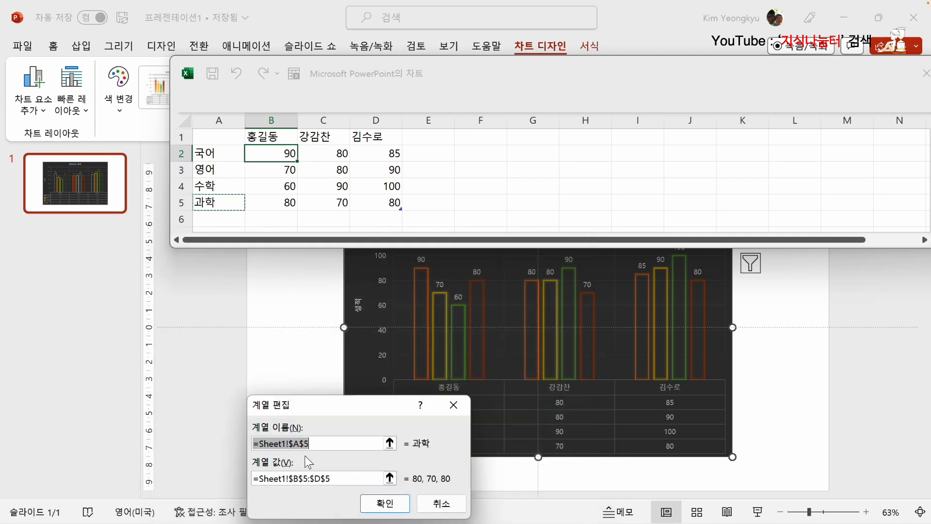
pyautogui.write('과학탐구')
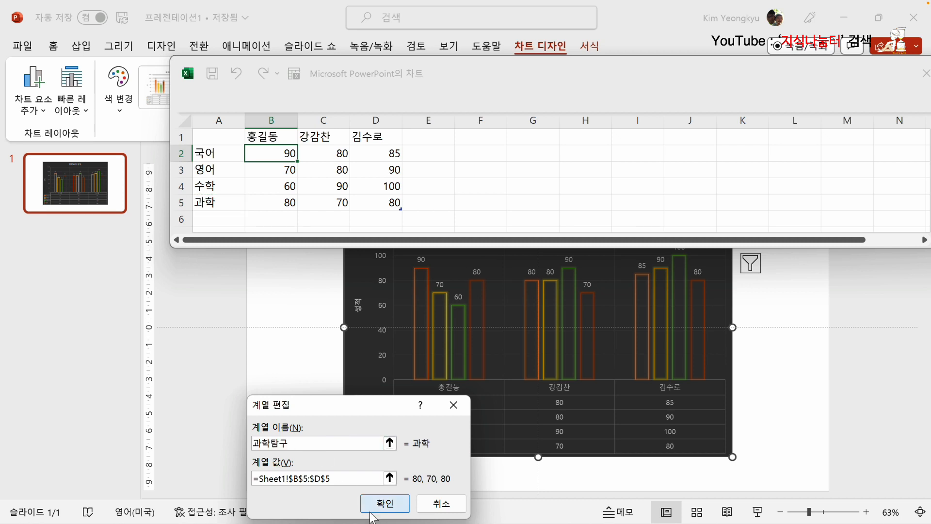
pyautogui.click(376, 508)
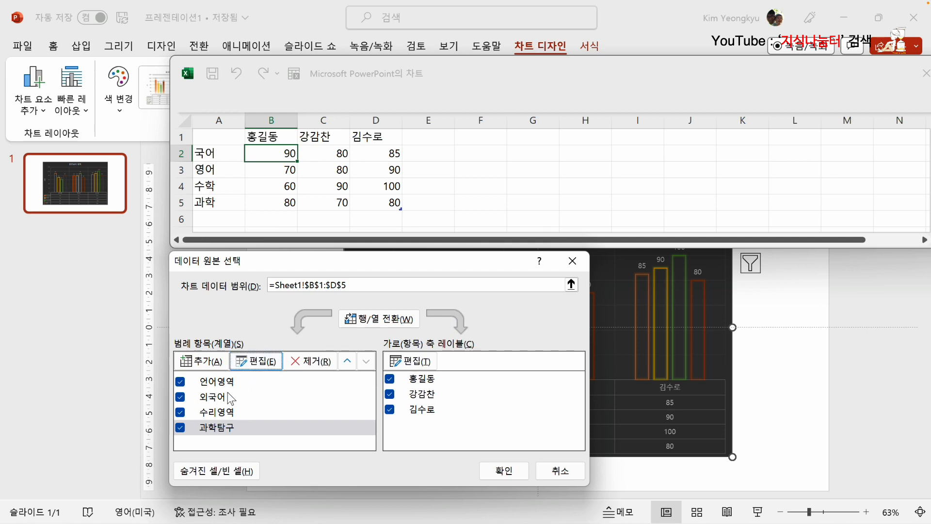
pyautogui.click(504, 472)
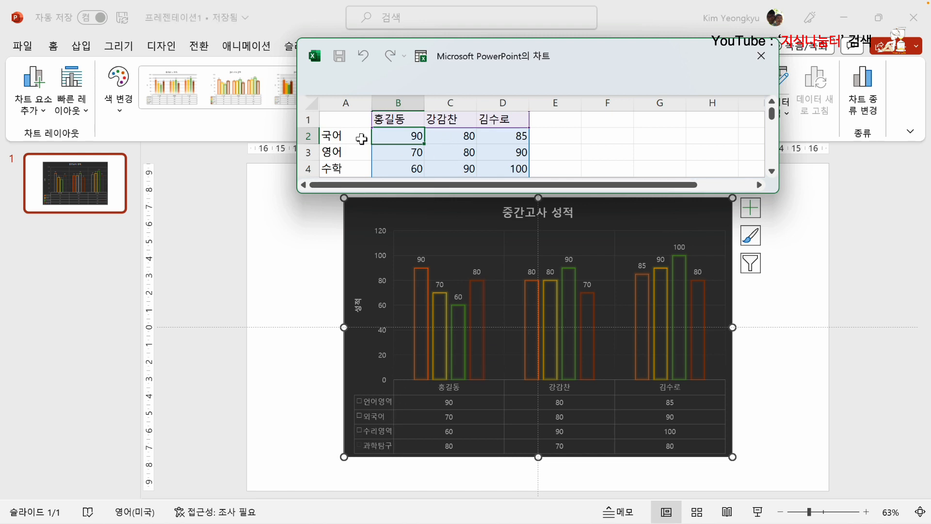
pyautogui.scroll(-1, 367, 138)
pyautogui.scroll(1, 364, 143)
pyautogui.click(761, 56)
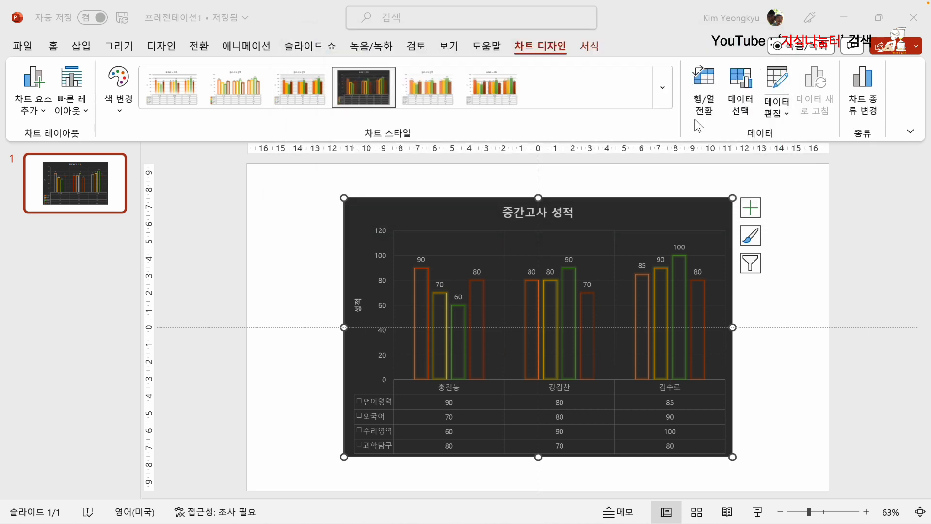
# Step: Open the chart's data sheet, enlarge its window to view all the score rows, and close it
pyautogui.click(778, 109)
pyautogui.click(780, 78)
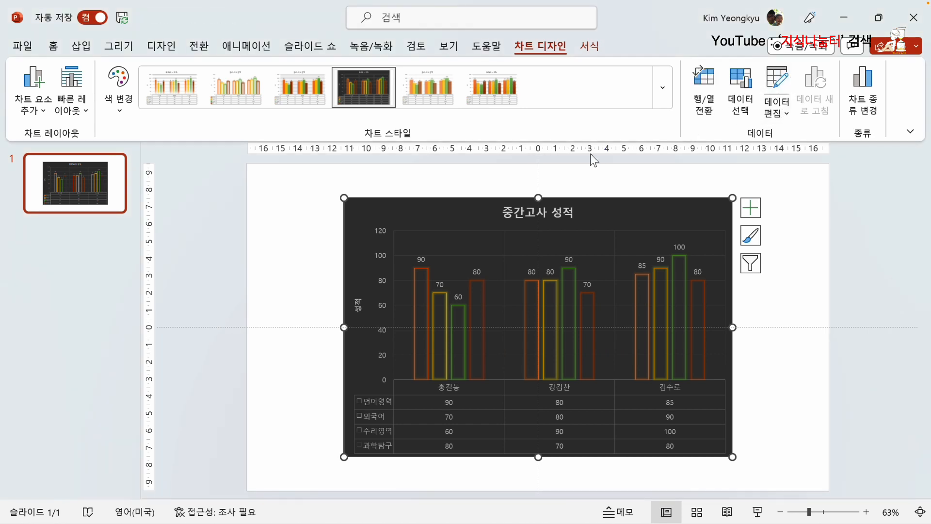
pyautogui.moveTo(446, 194); pyautogui.dragTo(446, 380)
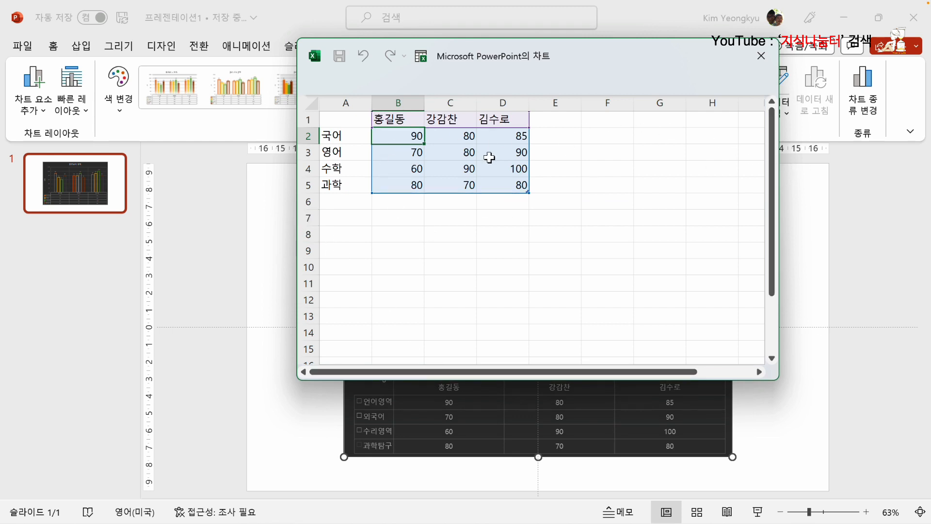
pyautogui.click(761, 63)
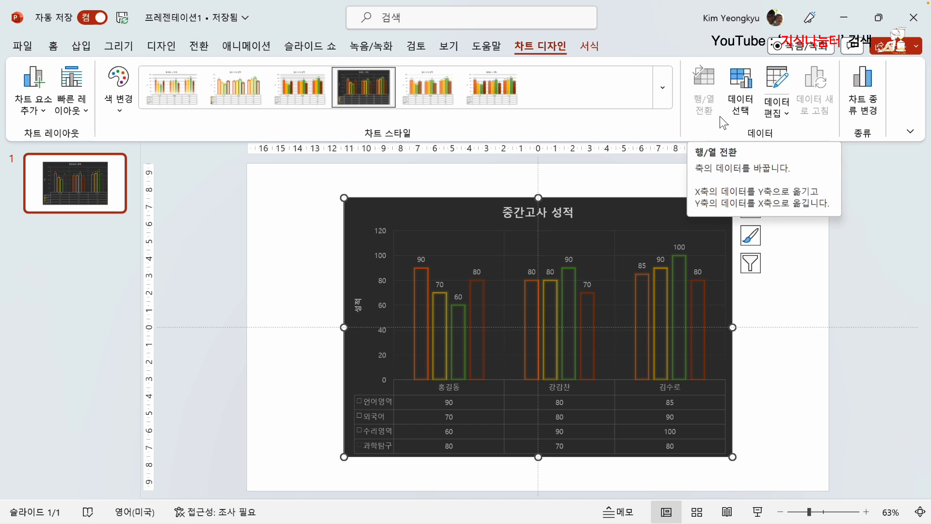
# Step: Change the chart type to the basic line chart (꺾은선형)
pyautogui.click(860, 94)
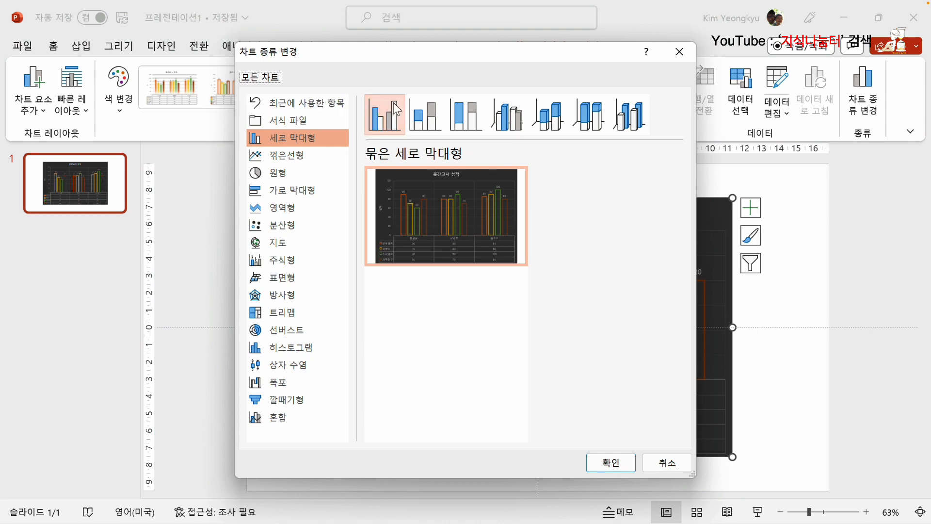
pyautogui.moveTo(476, 202)
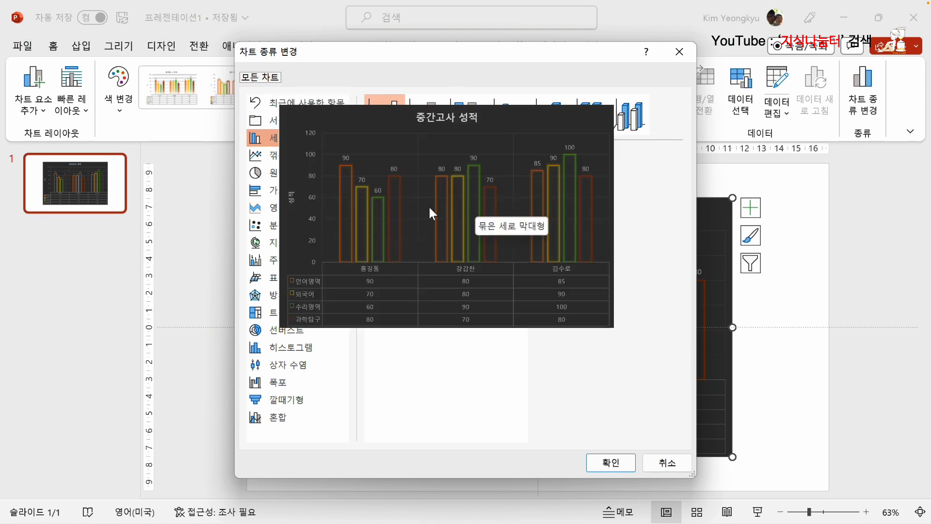
pyautogui.click(284, 159)
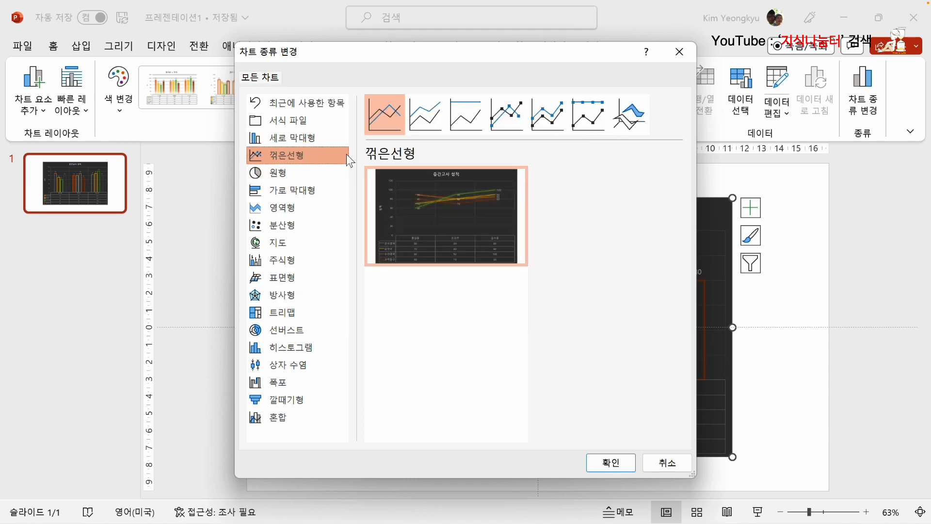
pyautogui.click(611, 462)
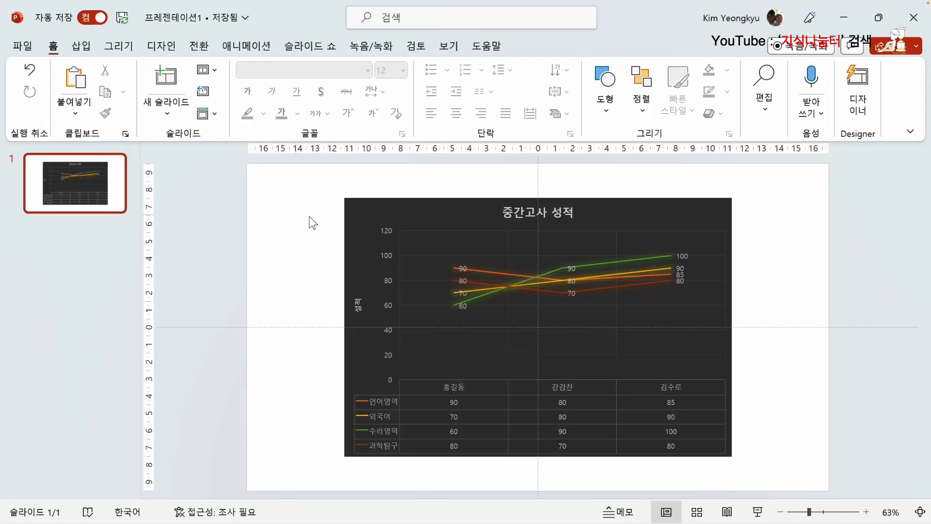
# Step: Change the line chart back to a clustered column chart (묶은 세로 막대형)
pyautogui.click(467, 217)
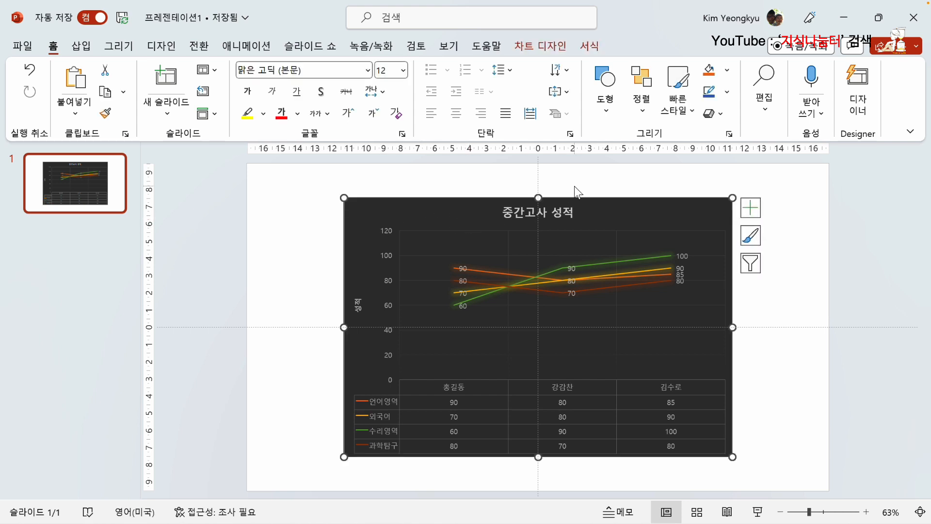
pyautogui.click(542, 45)
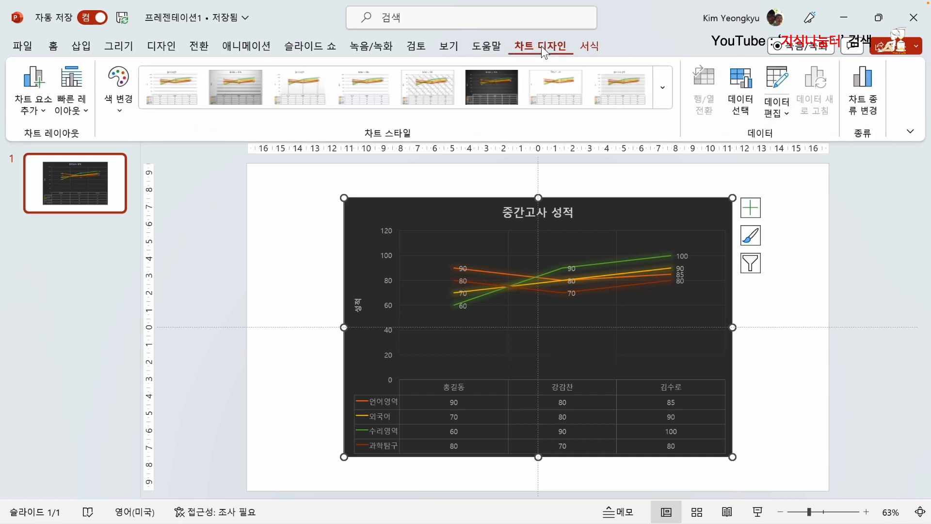
pyautogui.click(863, 89)
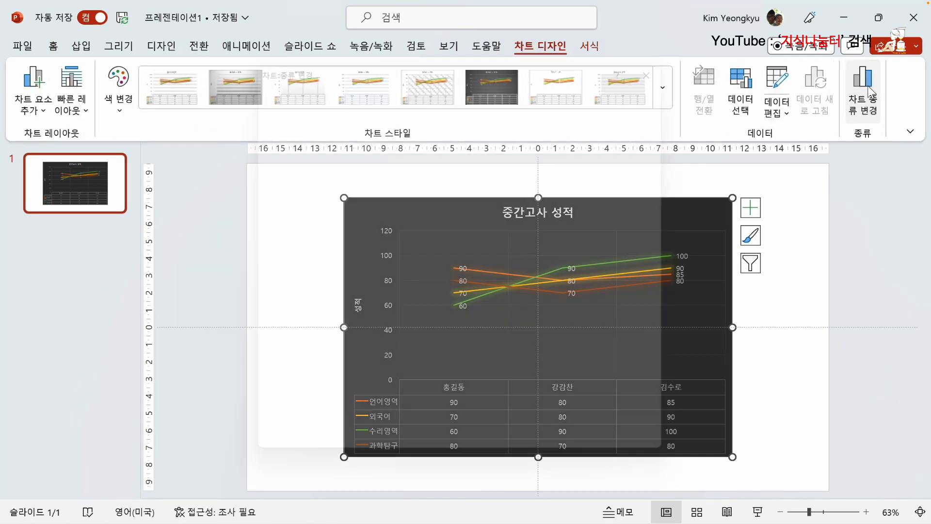
pyautogui.click(290, 139)
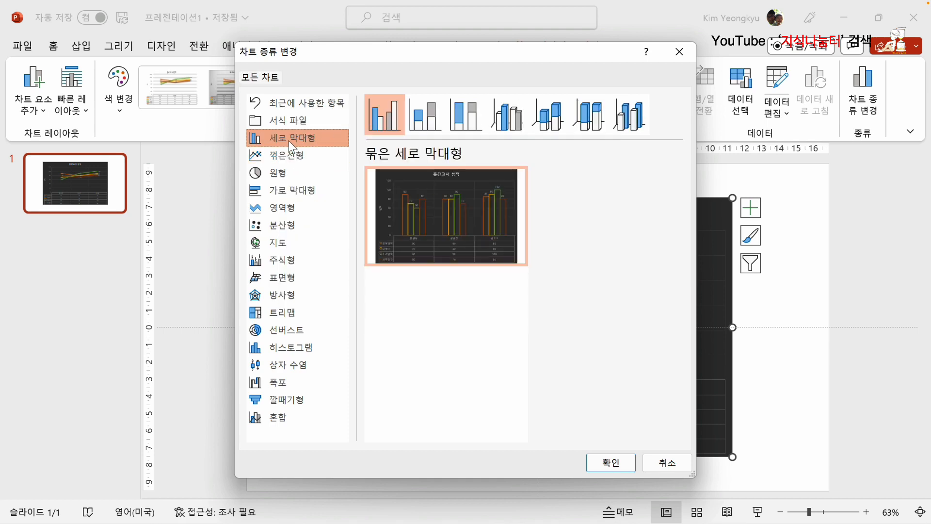
pyautogui.click(610, 461)
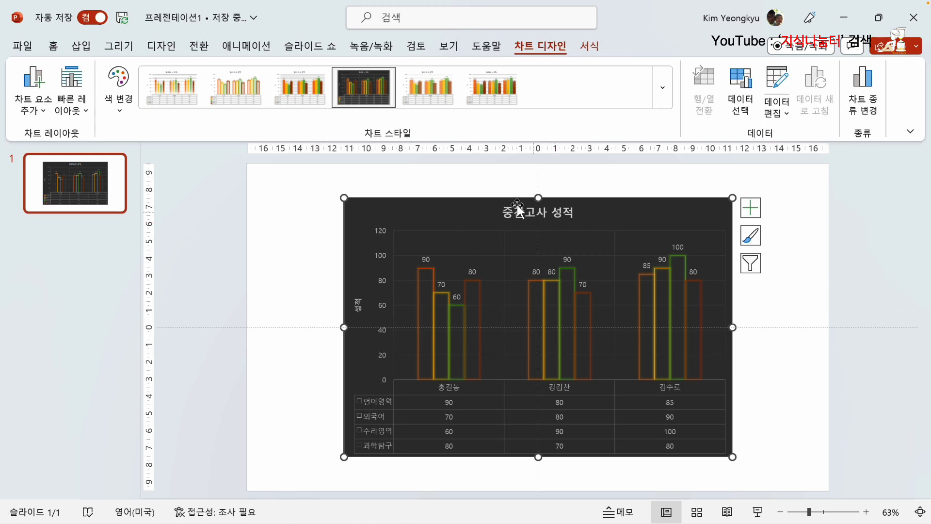
# Step: Apply the first chart style, with a plain white background and solid bars, and deselect the chart
pyautogui.click(666, 92)
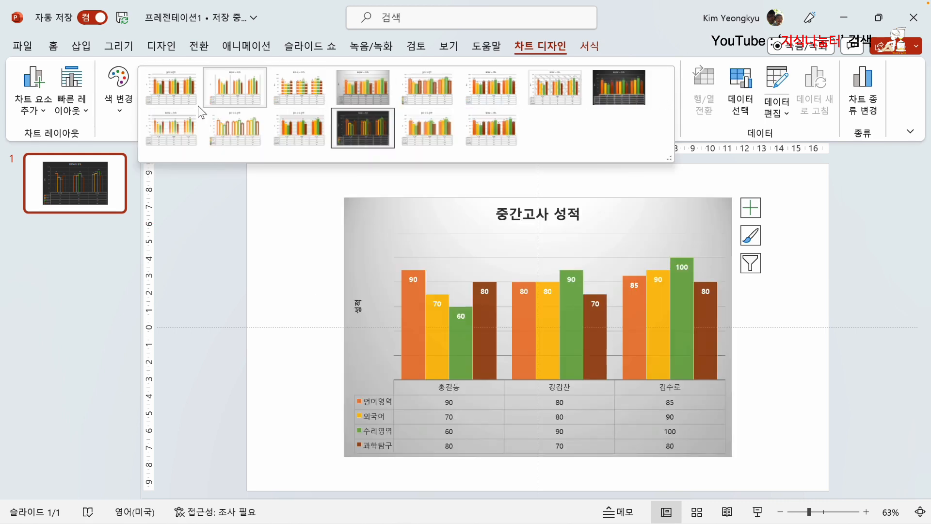
pyautogui.click(172, 95)
pyautogui.click(285, 255)
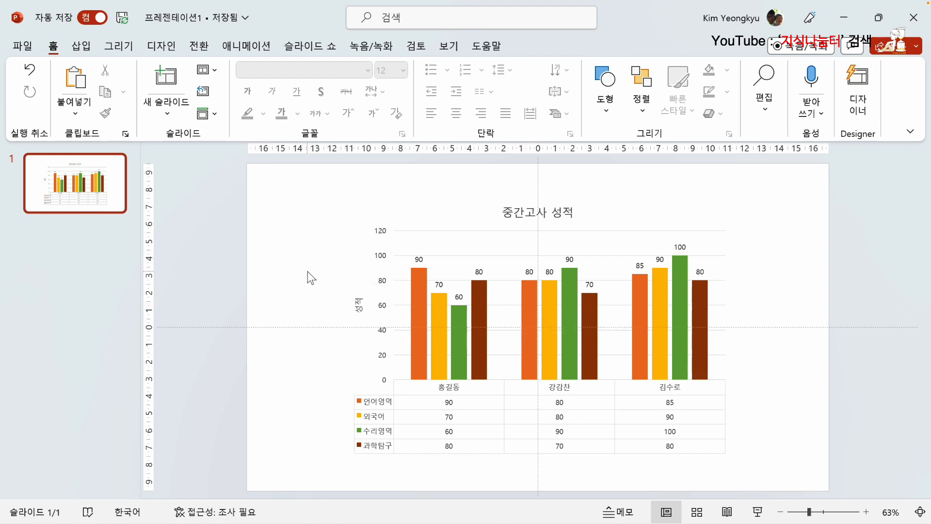
# Step: Give the chart title 중간고사 성적 a solid fill in the lightest gold theme colour
pyautogui.click(520, 210)
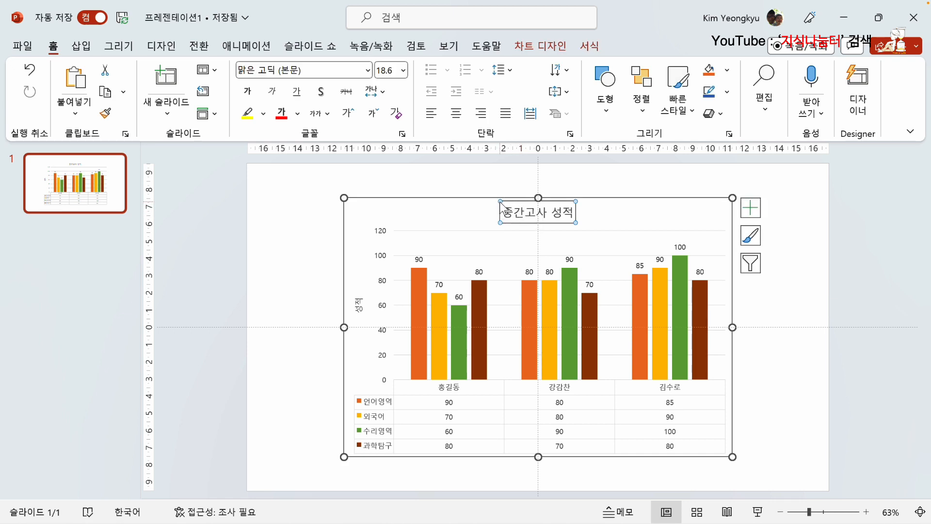
pyautogui.rightClick(502, 205)
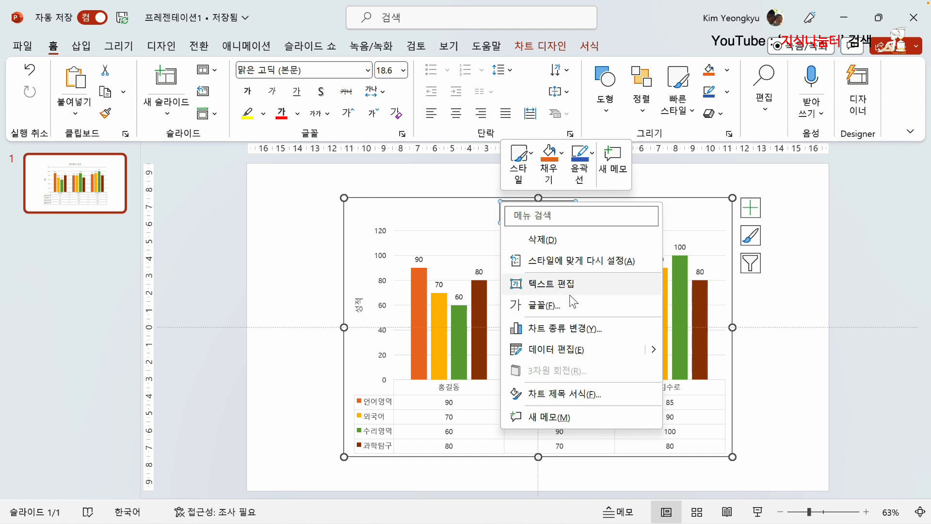
pyautogui.click(568, 396)
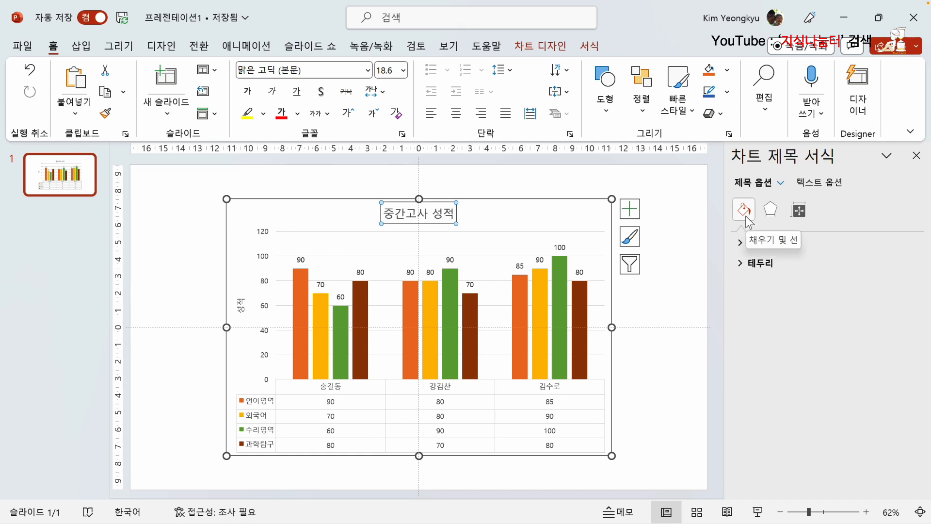
pyautogui.click(745, 246)
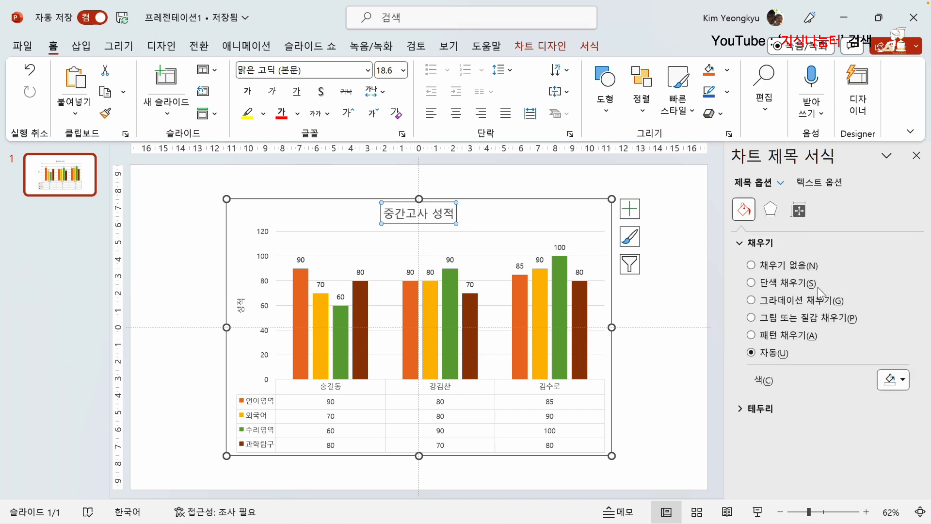
pyautogui.click(751, 283)
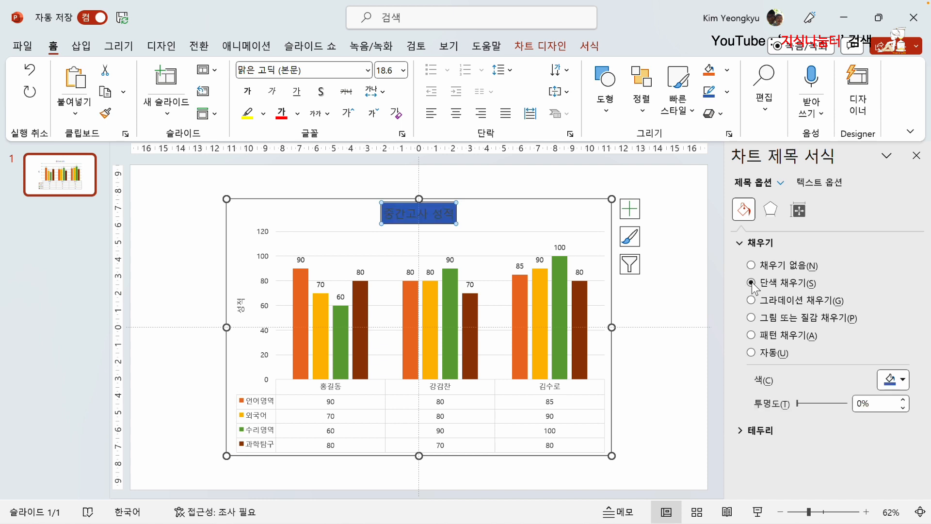
pyautogui.click(903, 379)
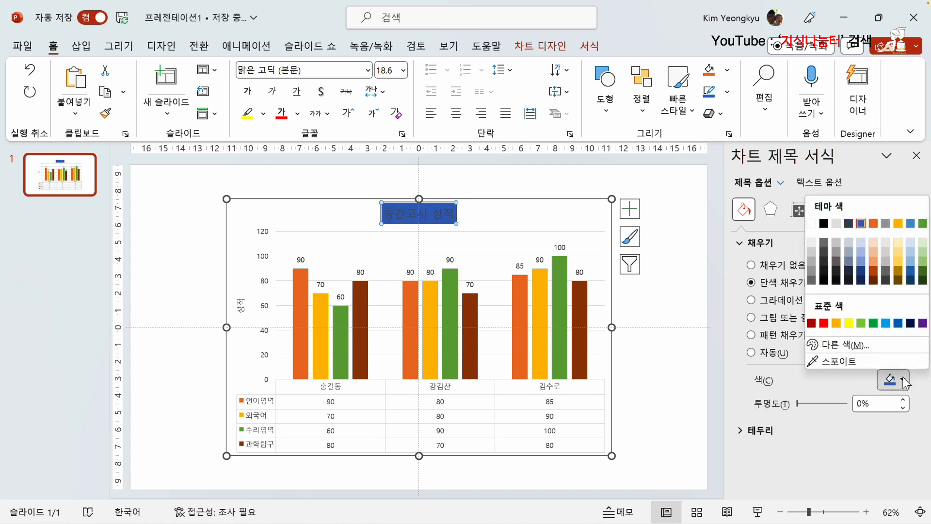
pyautogui.click(898, 242)
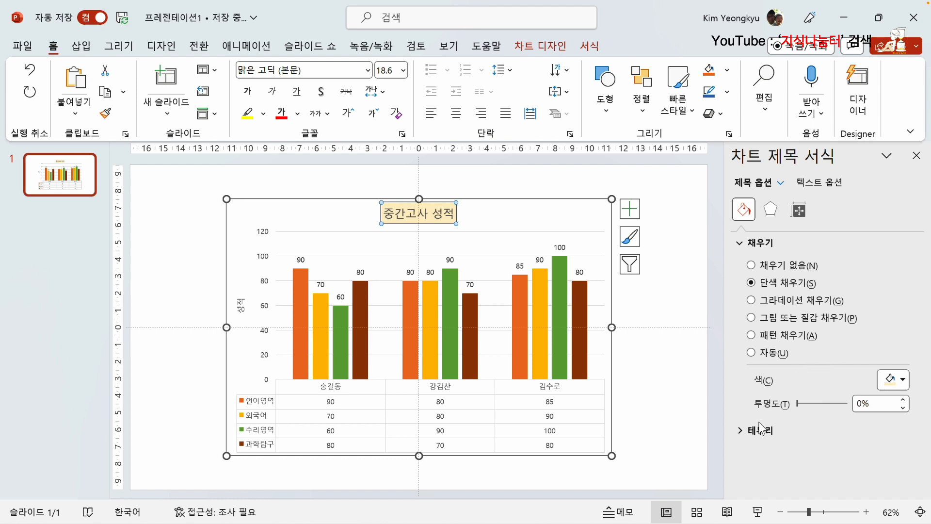
# Step: Add a solid orange border line around the chart title and deselect the chart
pyautogui.click(739, 430)
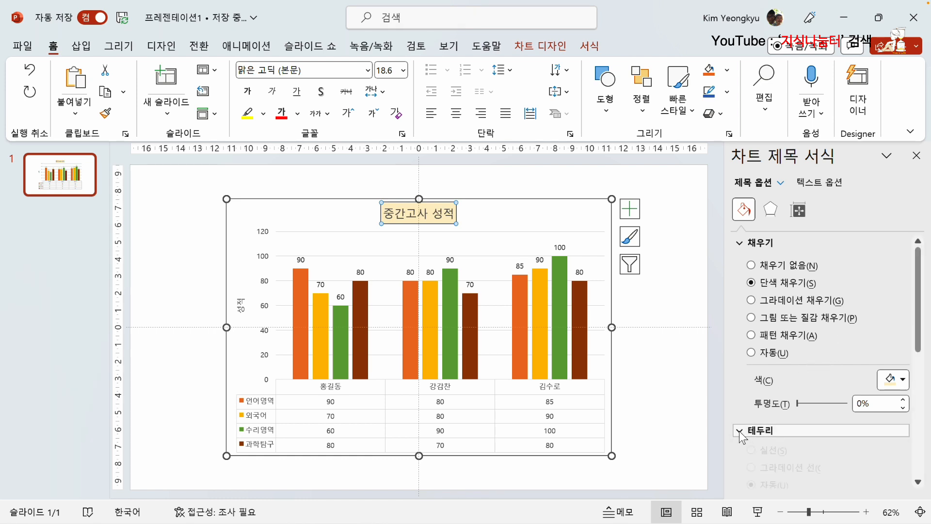
pyautogui.scroll(-3, 795, 430)
pyautogui.click(756, 367)
pyautogui.scroll(-3, 787, 389)
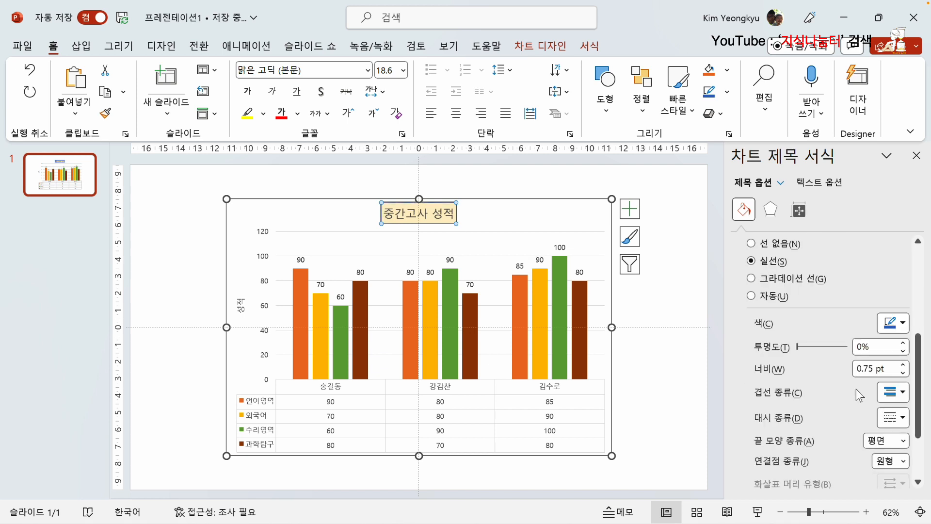
pyautogui.click(902, 324)
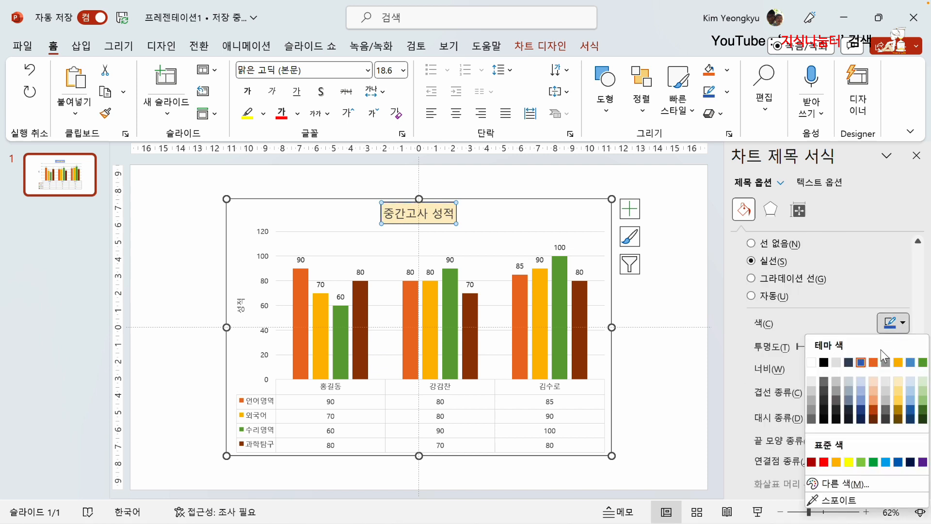
pyautogui.click(873, 362)
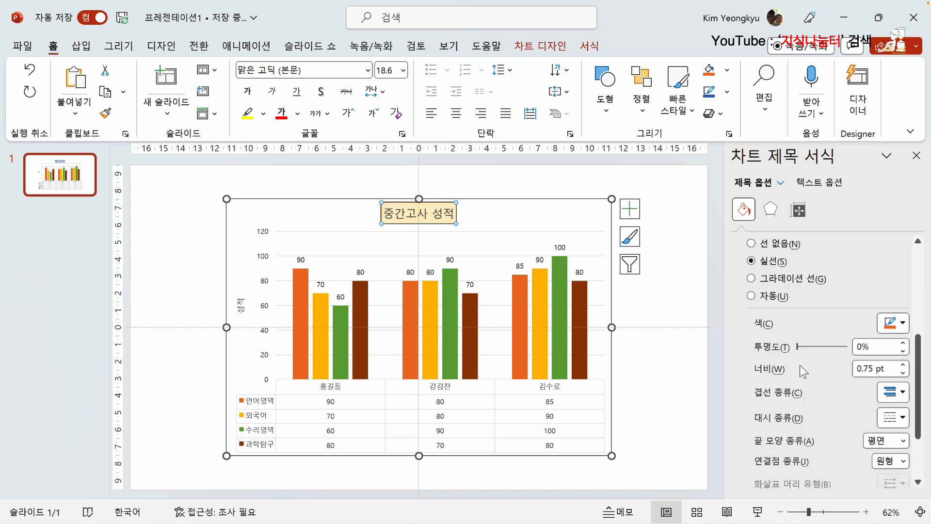
pyautogui.click(903, 373)
pyautogui.click(657, 284)
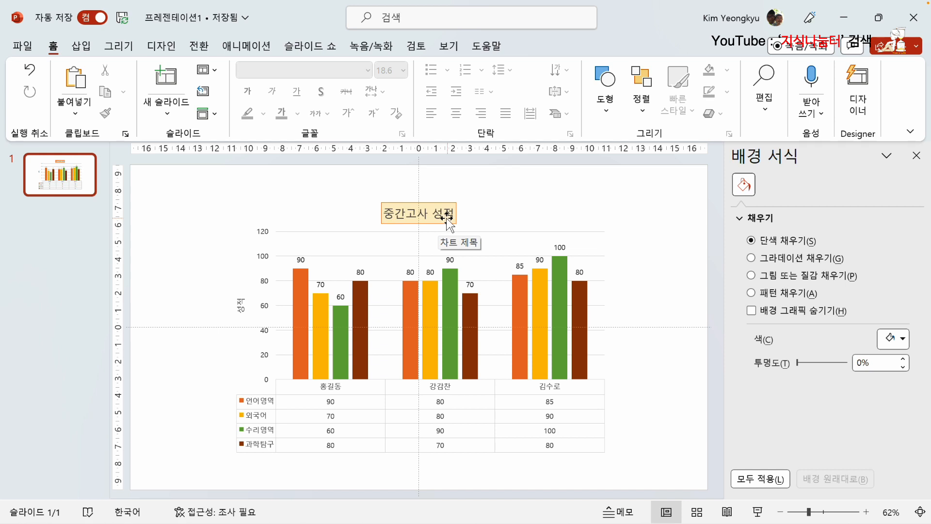
# Step: Set the text direction of the vertical axis title 성적 to vertical (세로)
pyautogui.click(240, 308)
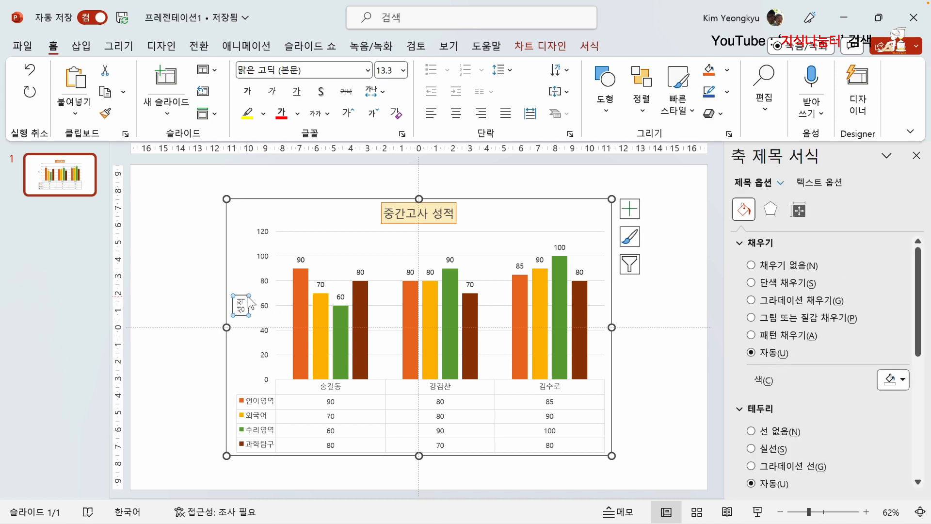
pyautogui.rightClick(251, 302)
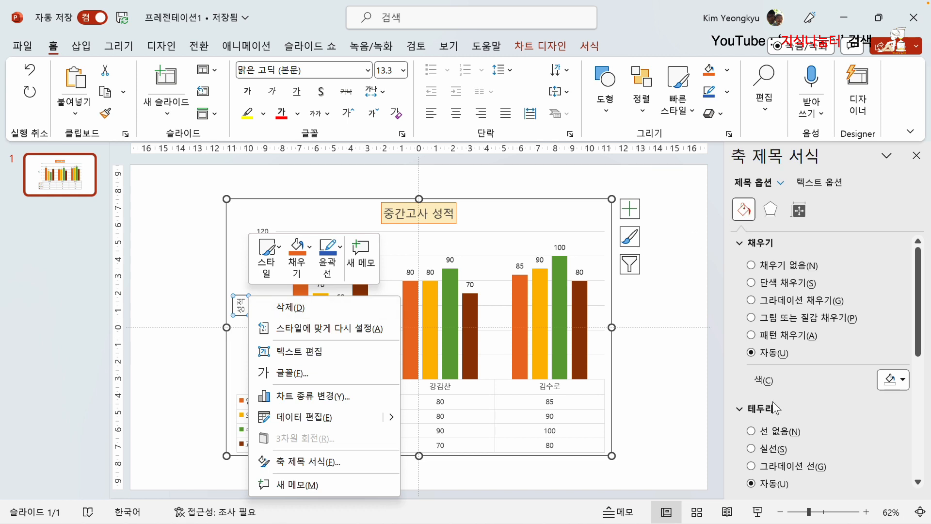
pyautogui.scroll(-4, 779, 398)
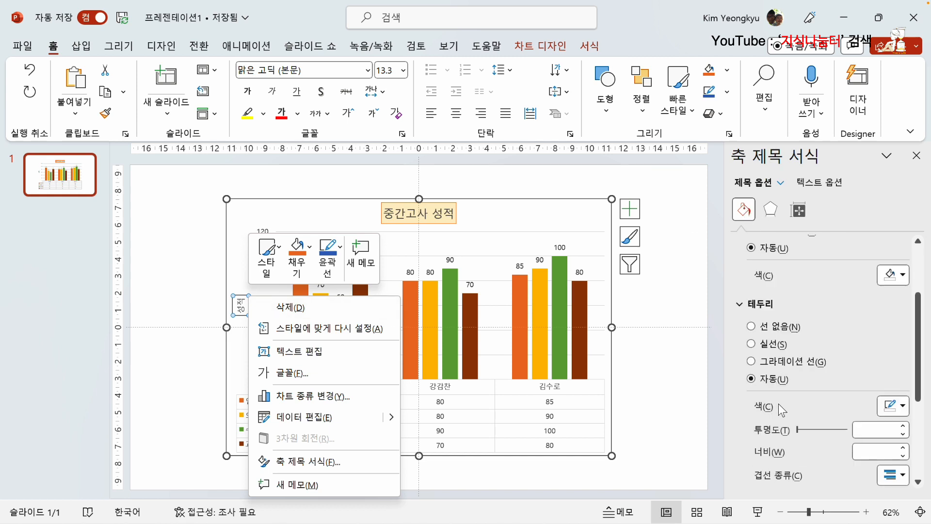
pyautogui.scroll(-4, 779, 403)
pyautogui.scroll(5, 782, 409)
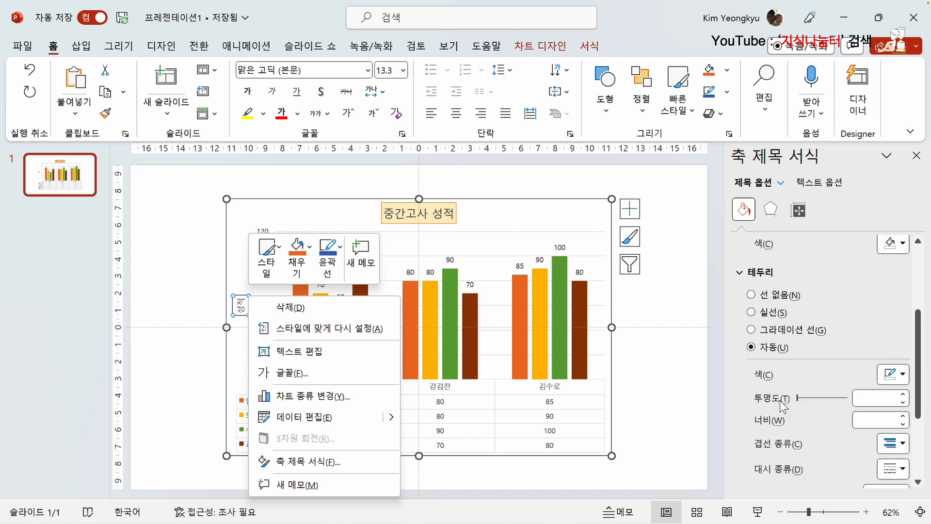
pyautogui.click(770, 210)
pyautogui.click(770, 210)
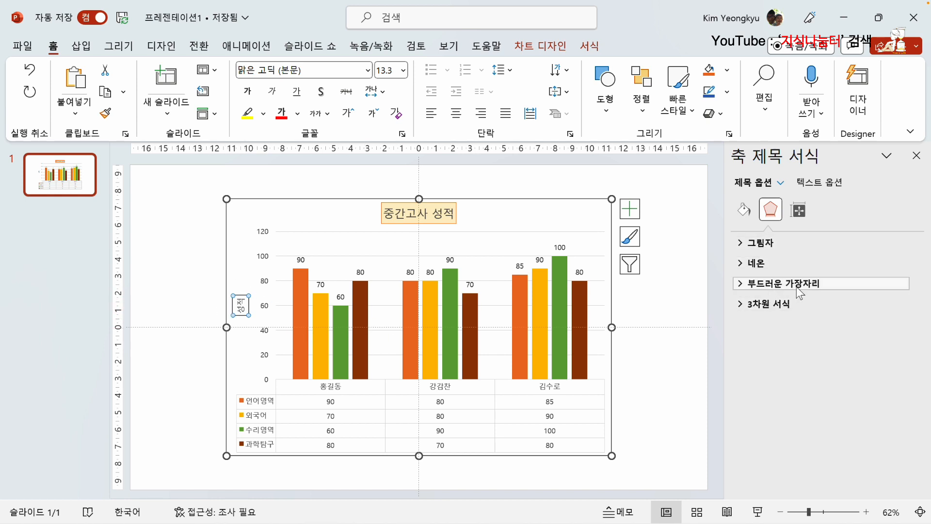
pyautogui.click(801, 212)
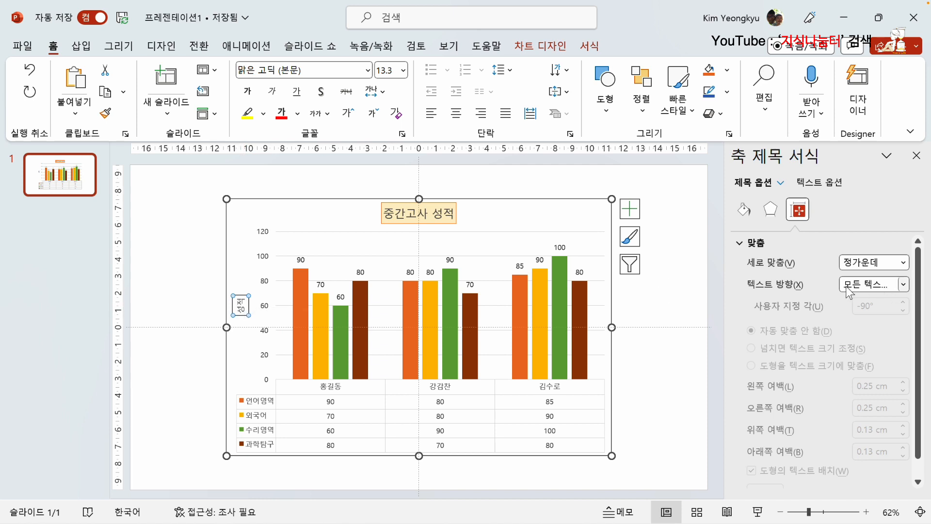
pyautogui.click(904, 285)
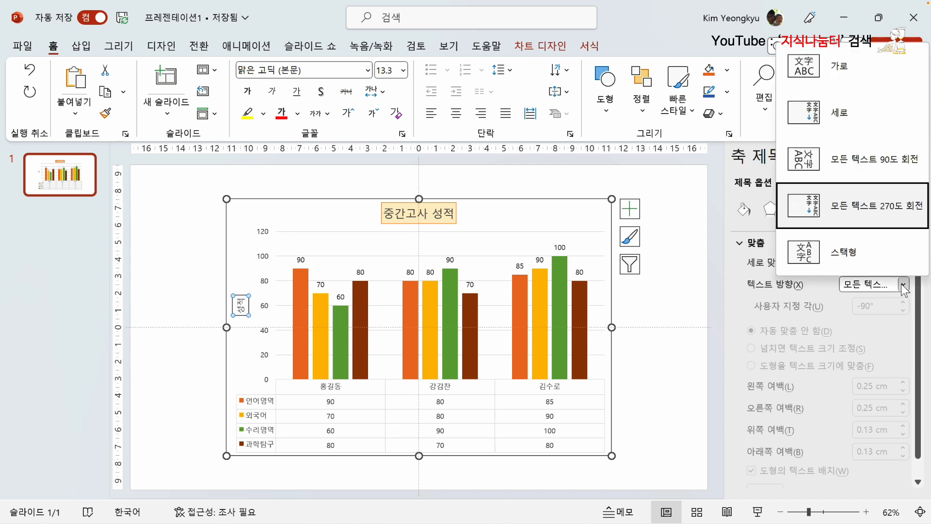
pyautogui.click(806, 120)
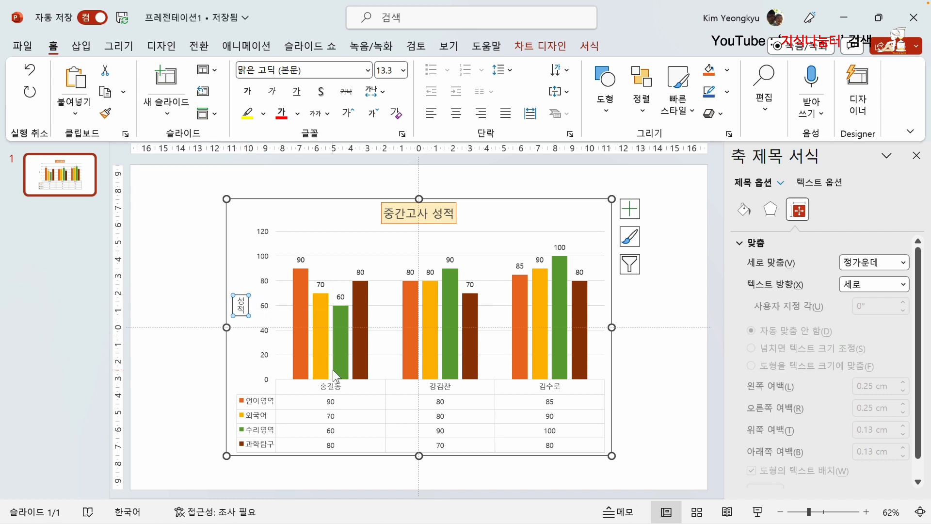
# Step: Fill the chart area with solid standard yellow
pyautogui.click(253, 213)
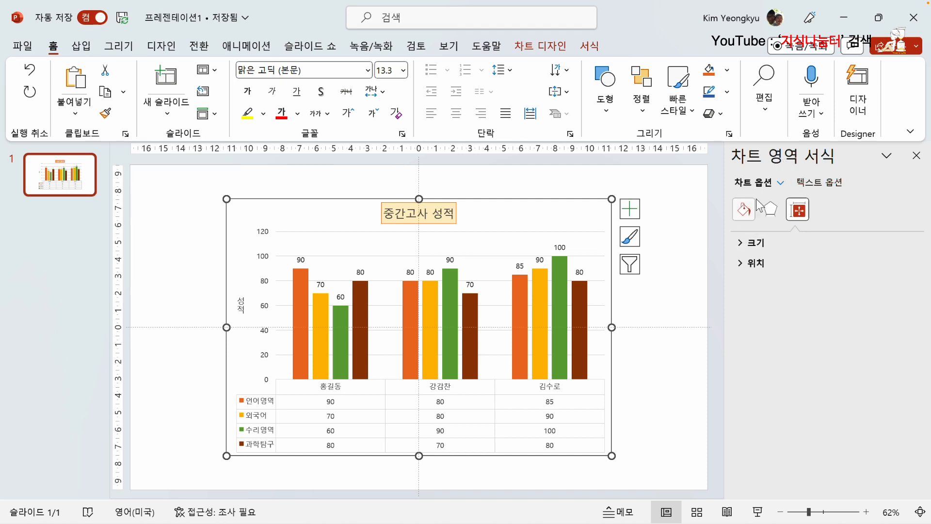
pyautogui.click(743, 213)
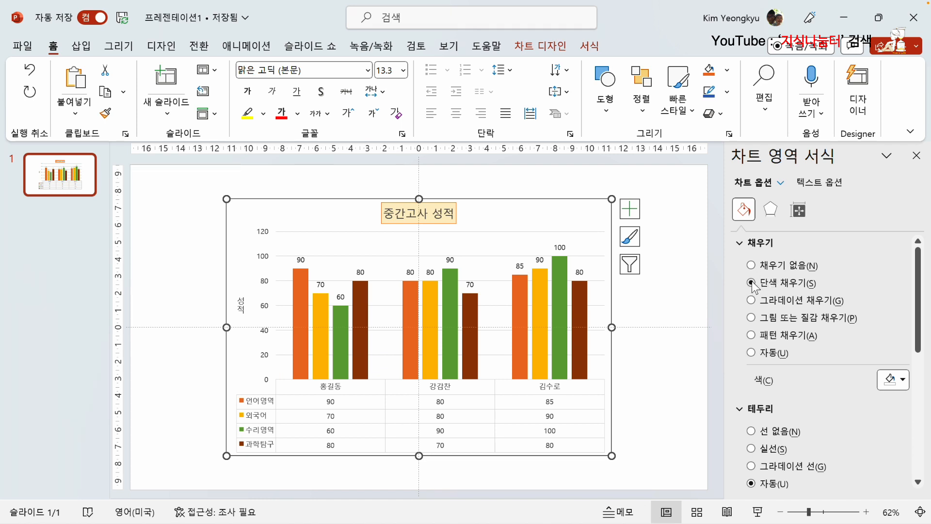
pyautogui.click(902, 380)
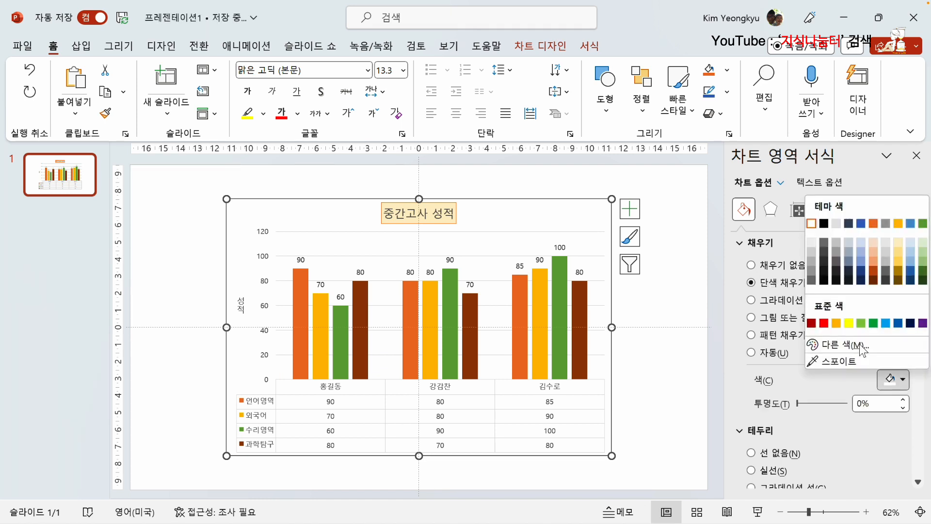
pyautogui.click(848, 323)
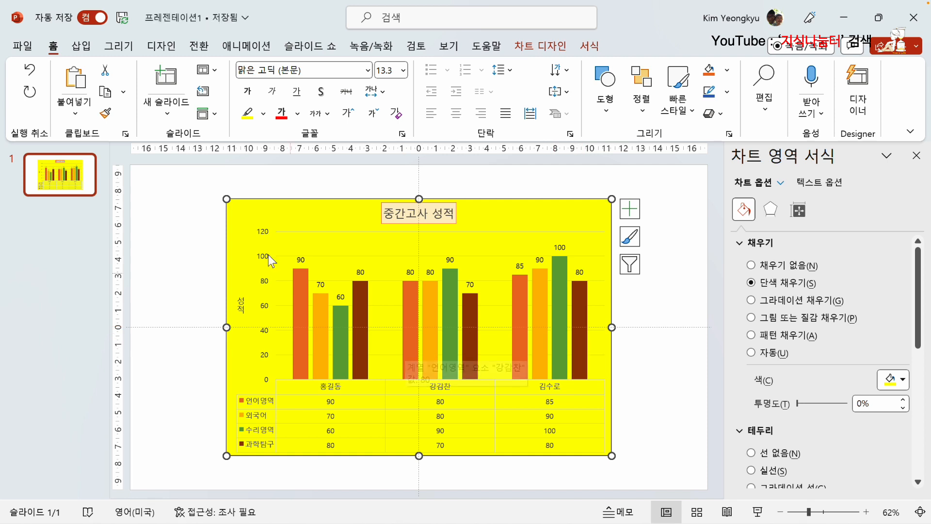
# Step: Set the chart area's border to a solid line (실선) and deselect the chart
pyautogui.click(750, 469)
pyautogui.scroll(-5, 804, 439)
pyautogui.scroll(-2, 805, 439)
pyautogui.scroll(3, 804, 438)
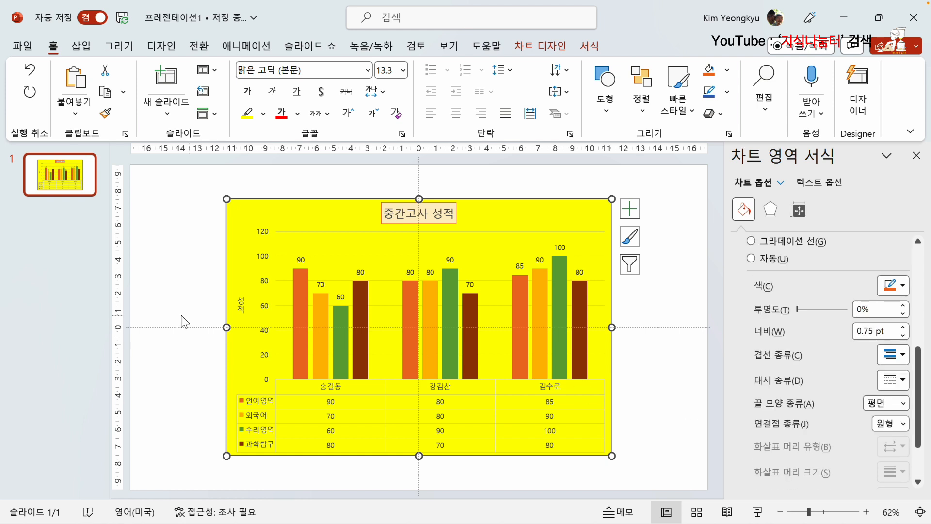
pyautogui.click(184, 283)
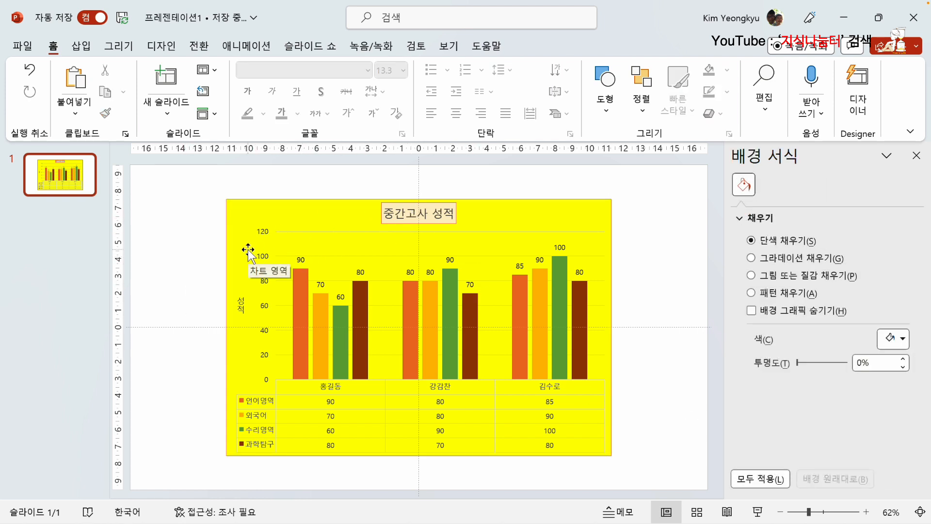
# Step: Fill the plot area (그림 영역) with solid white and deselect the chart
pyautogui.click(311, 245)
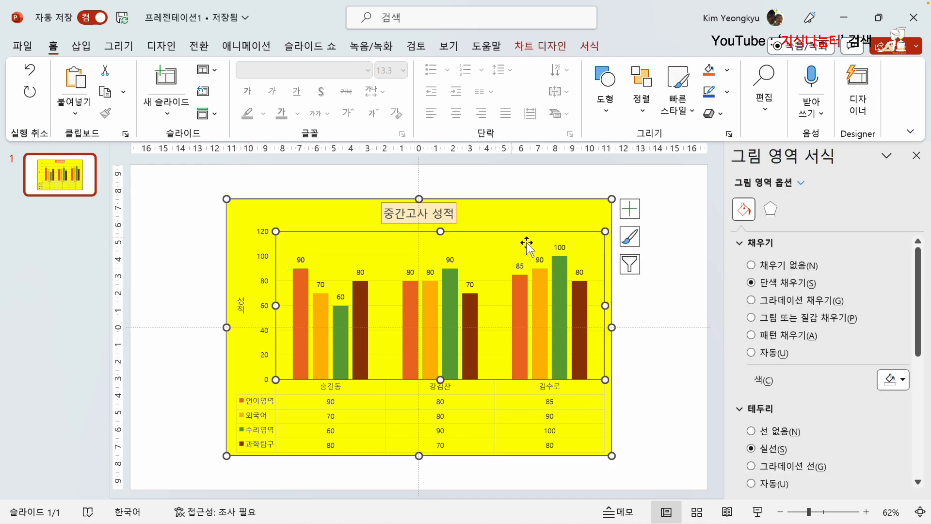
pyautogui.rightClick(291, 242)
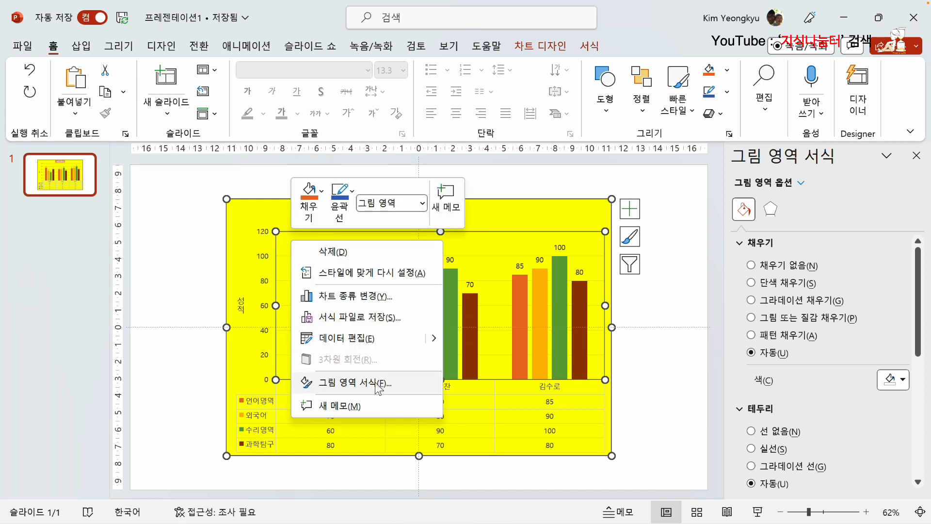
pyautogui.click(286, 249)
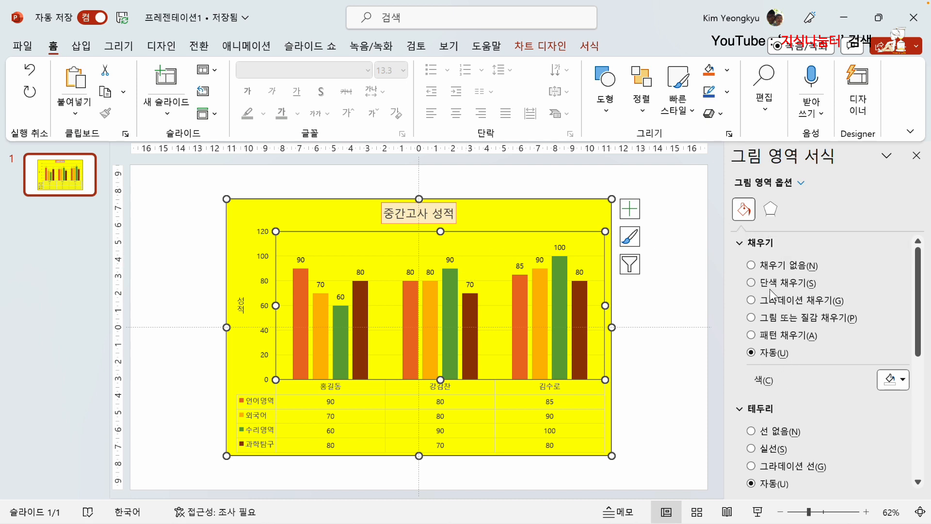
pyautogui.click(753, 284)
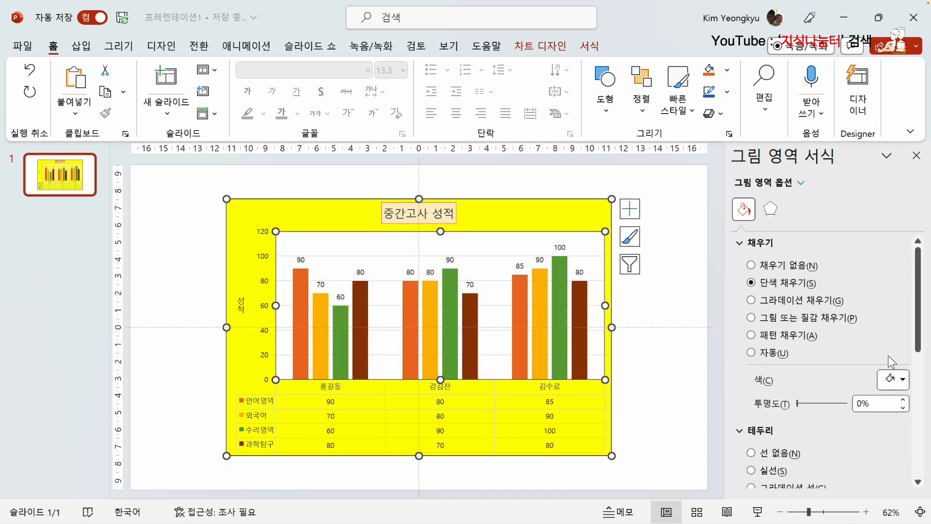
pyautogui.click(903, 381)
pyautogui.click(812, 225)
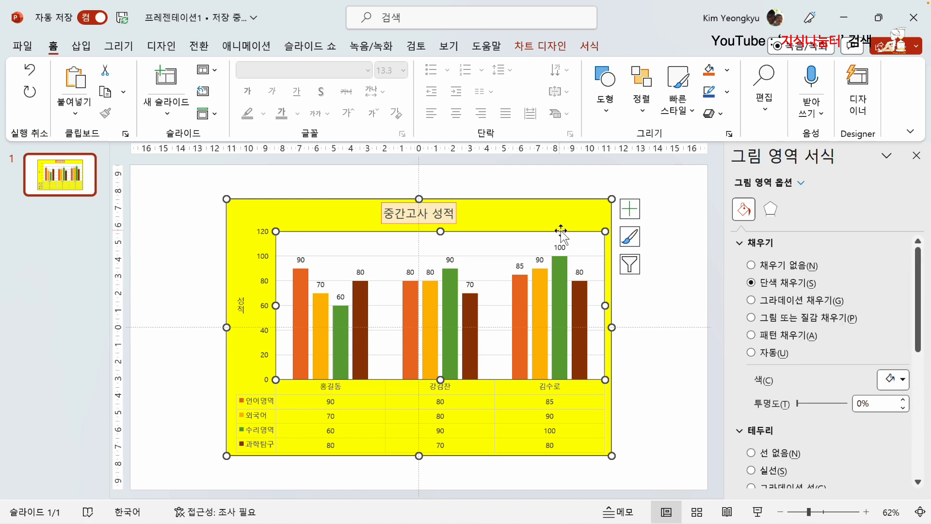
pyautogui.click(188, 247)
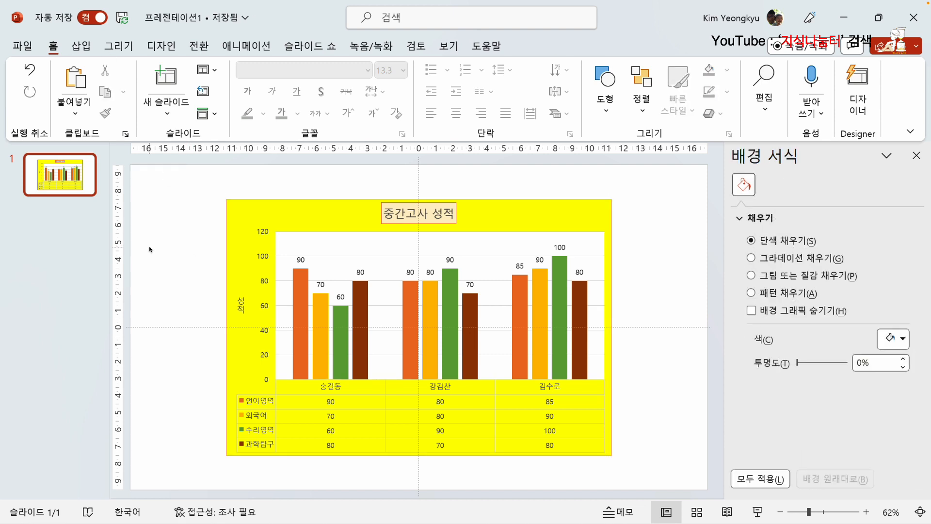
# Step: Change the dash type of the chart's major horizontal gridlines to a dashed line
pyautogui.click(352, 257)
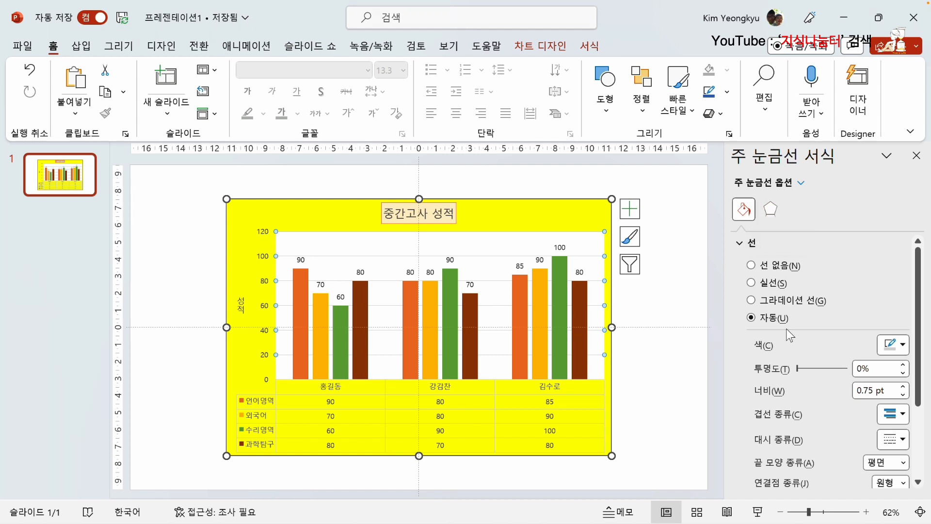
pyautogui.click(902, 440)
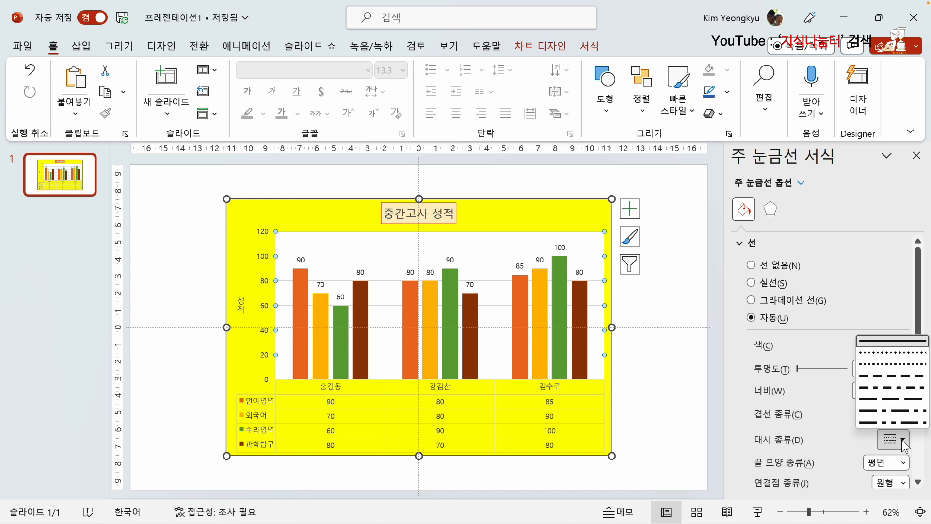
pyautogui.click(878, 375)
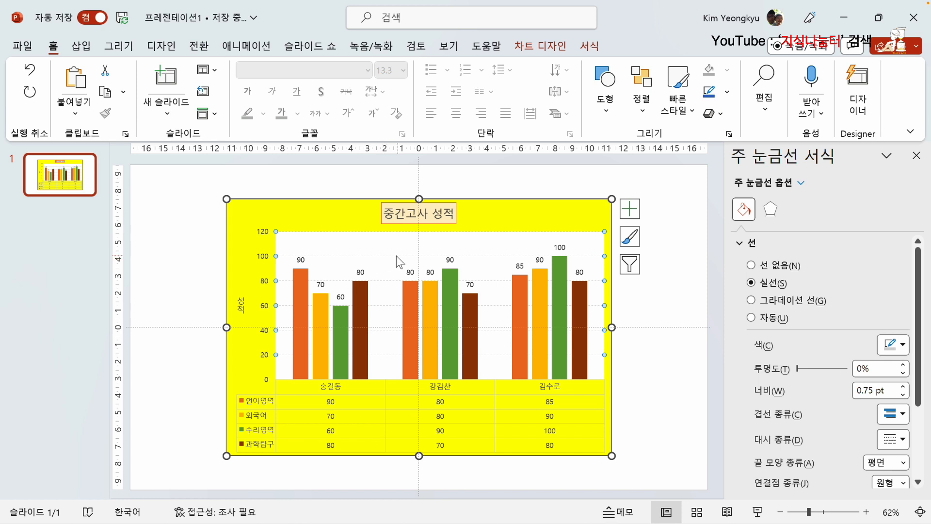
# Step: Try the major horizontal gridlines with no line (선 없음), and restore them to a solid line (실선)
pyautogui.click(751, 265)
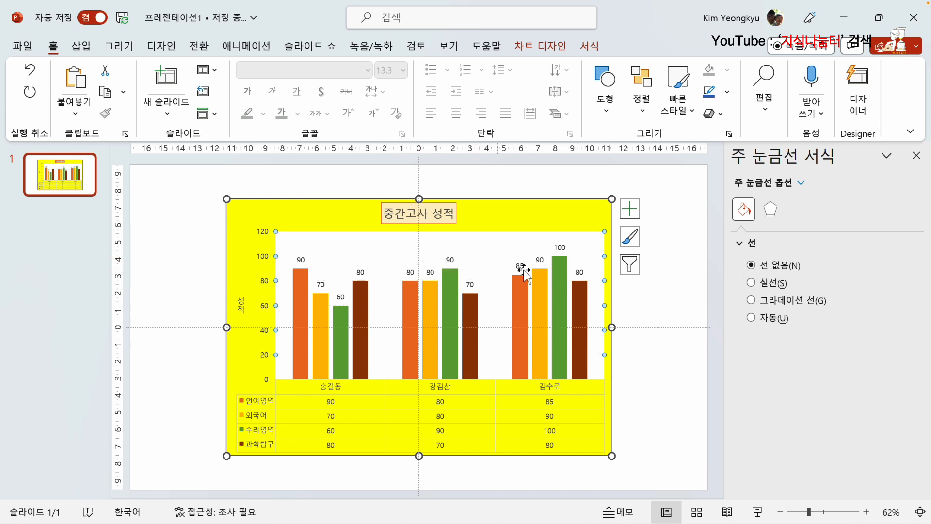
pyautogui.click(753, 284)
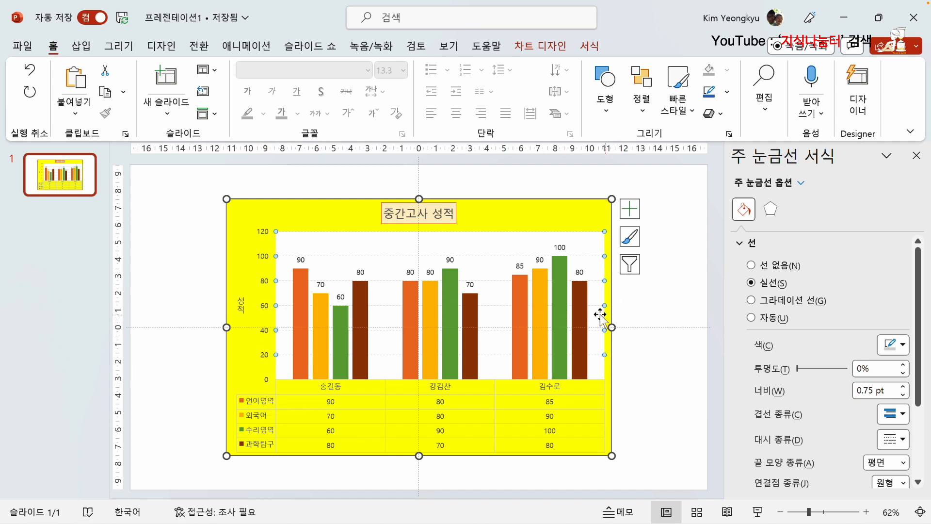
# Step: Set the maximum bound (최대값) of the chart's vertical value axis to 100
pyautogui.click(265, 286)
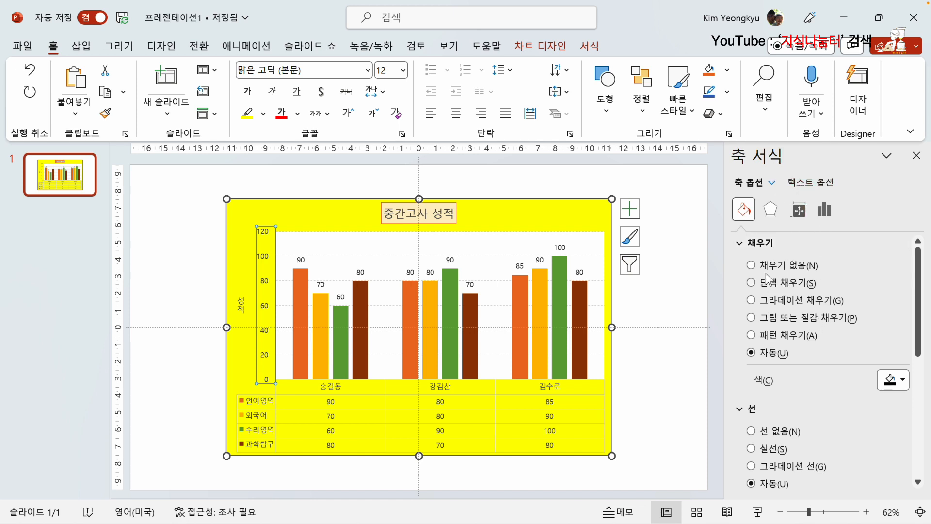
pyautogui.click(827, 210)
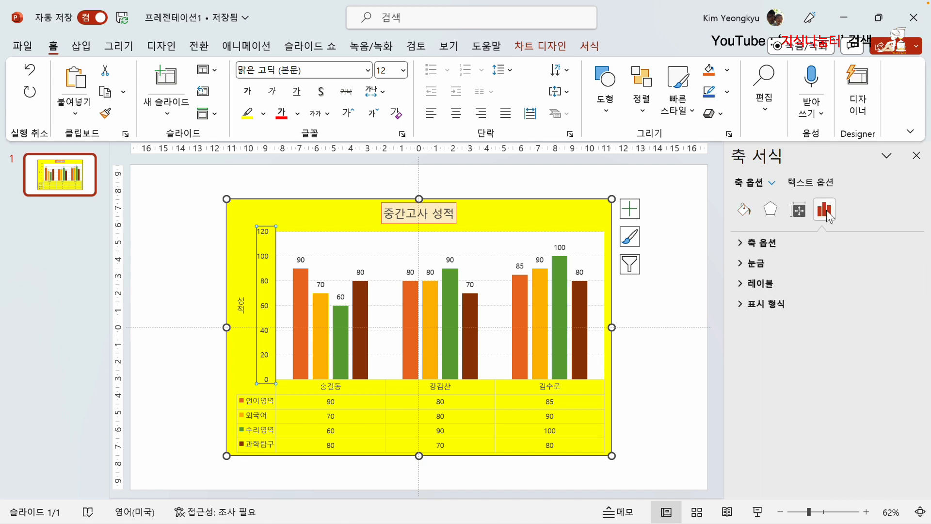
pyautogui.click(743, 244)
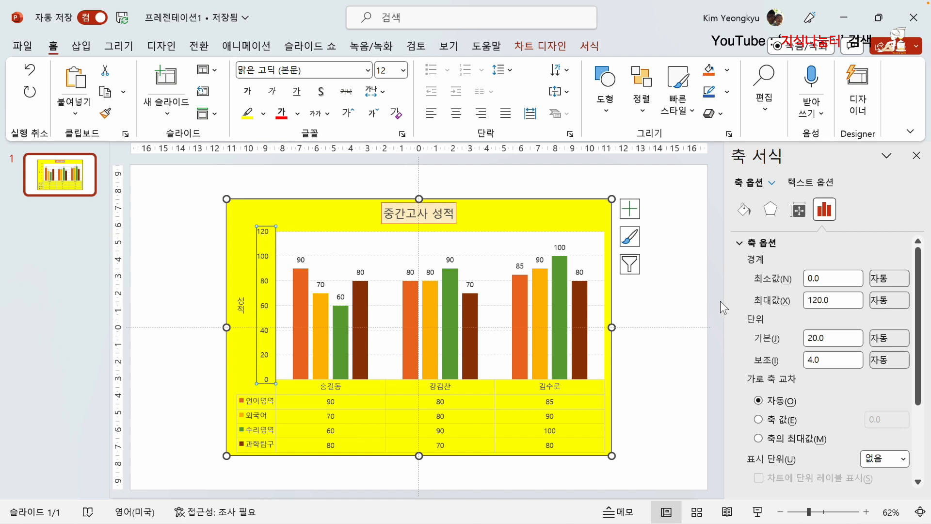
pyautogui.moveTo(834, 300); pyautogui.dragTo(799, 302)
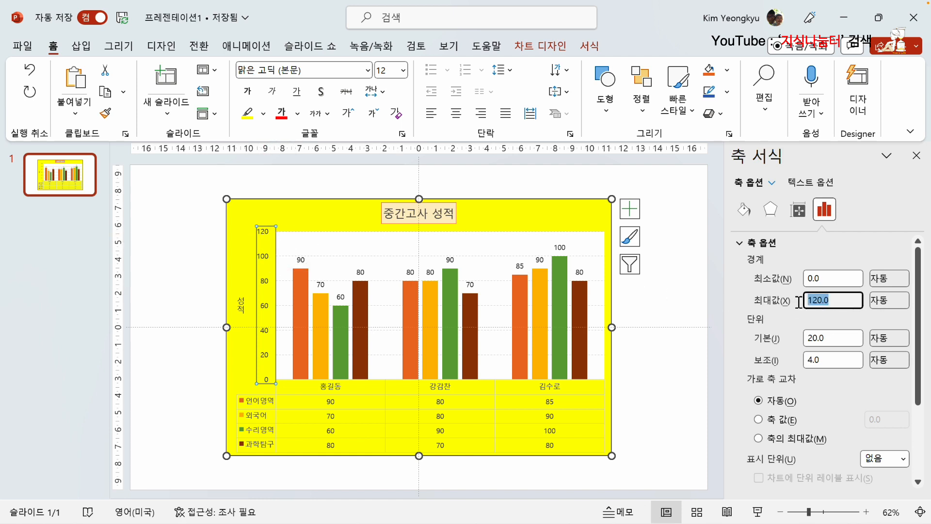
pyautogui.write('1')
pyautogui.press('Return')
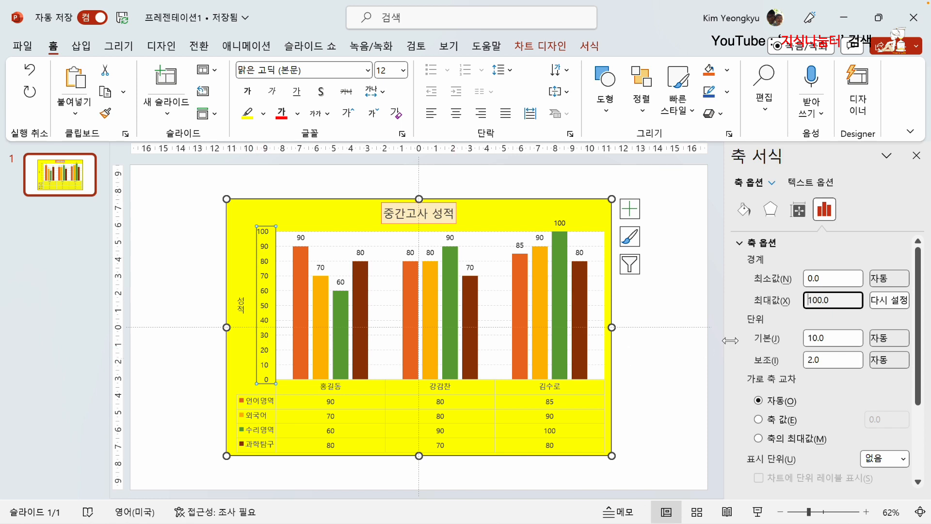
# Step: Set the major unit (기본) of the vertical value axis to 50
pyautogui.moveTo(849, 338); pyautogui.dragTo(785, 340)
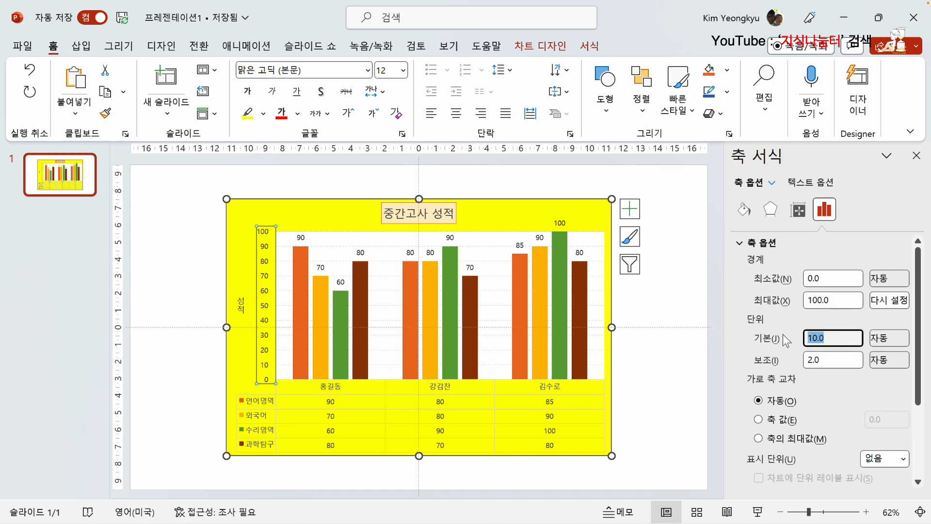
pyautogui.write('50')
pyautogui.press('Return')
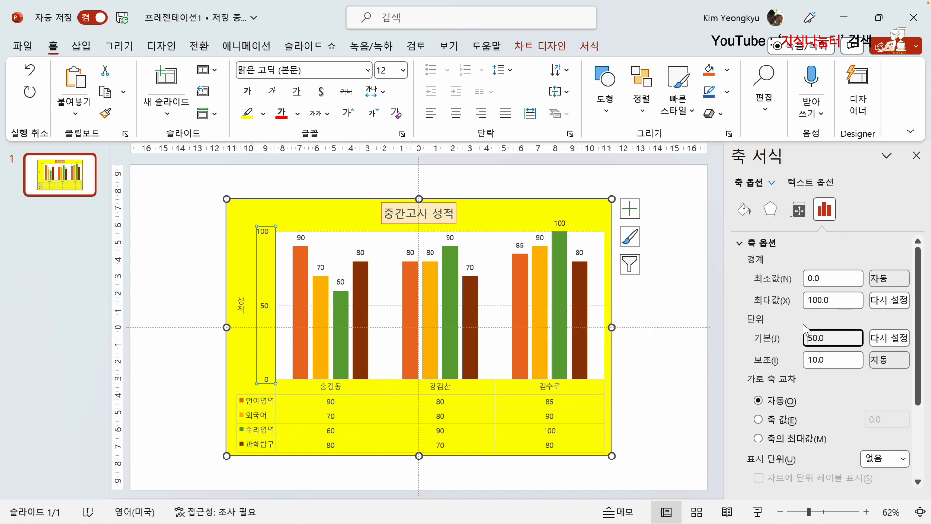
# Step: Try the values in reverse order (값을 거꾸로) and logarithmic scale (로그 눈금 간격) options on the vertical axis, turning each off again
pyautogui.scroll(-4, 803, 324)
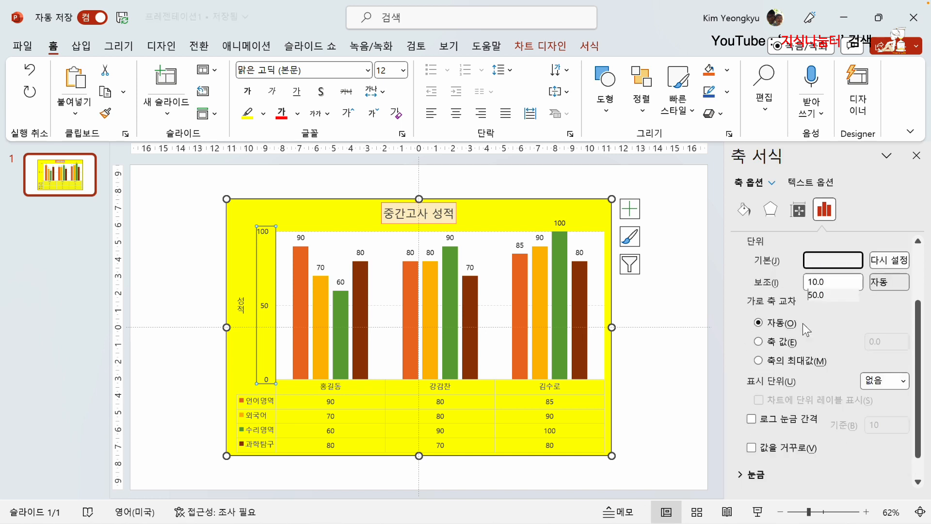
pyautogui.scroll(4, 804, 323)
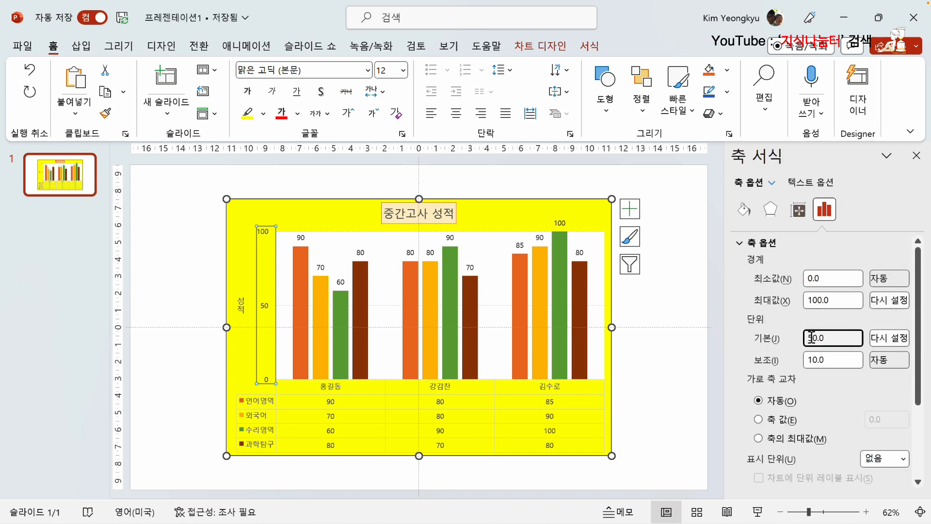
pyautogui.scroll(-6, 816, 339)
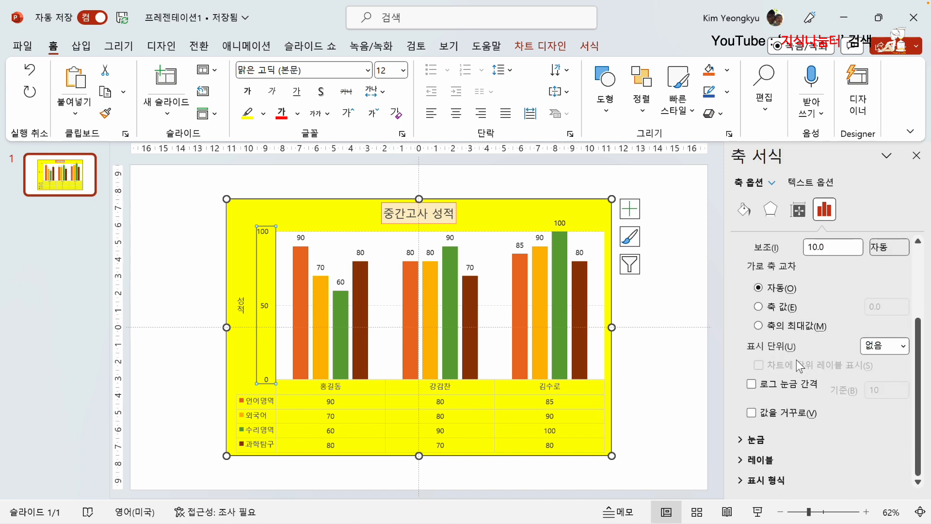
pyautogui.click(751, 414)
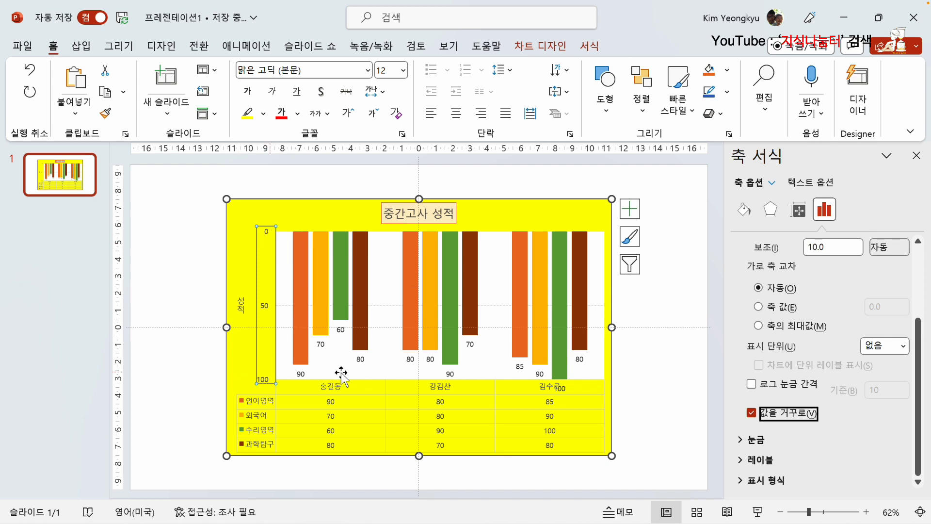
pyautogui.click(751, 412)
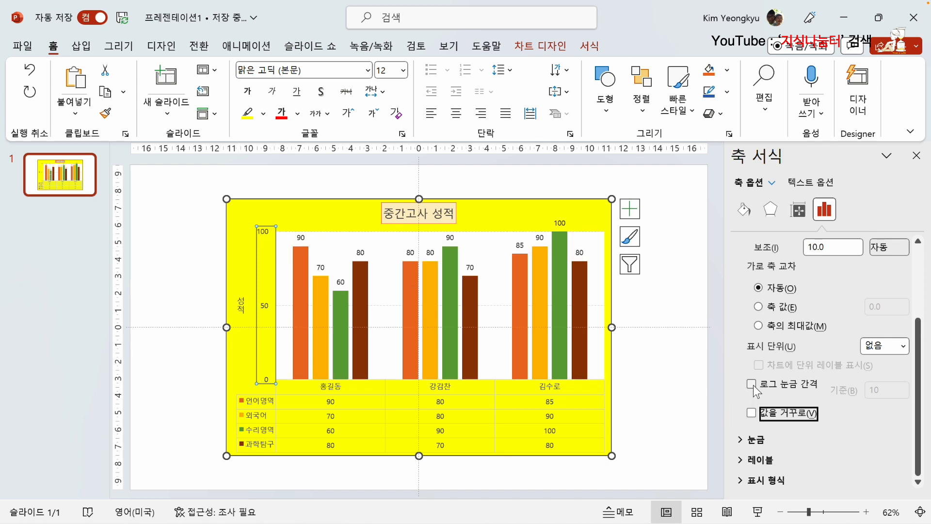
pyautogui.click(753, 385)
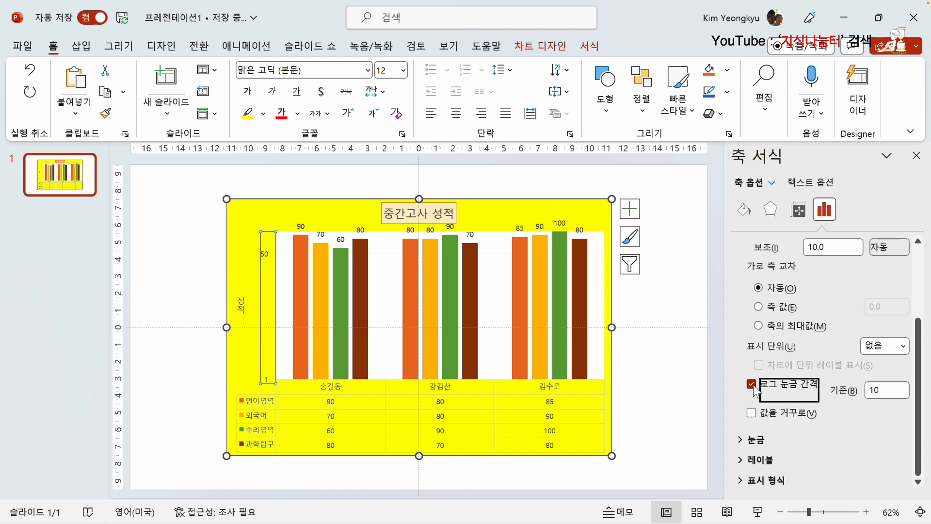
pyautogui.click(753, 385)
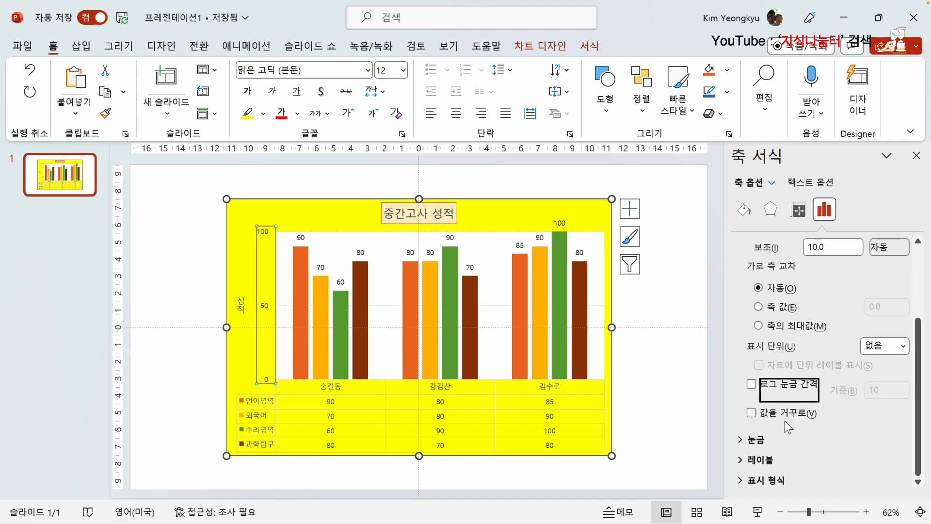
# Step: Expand the vertical axis's tick mark, label and number format settings and set its number category to accounting (회계)
pyautogui.click(741, 440)
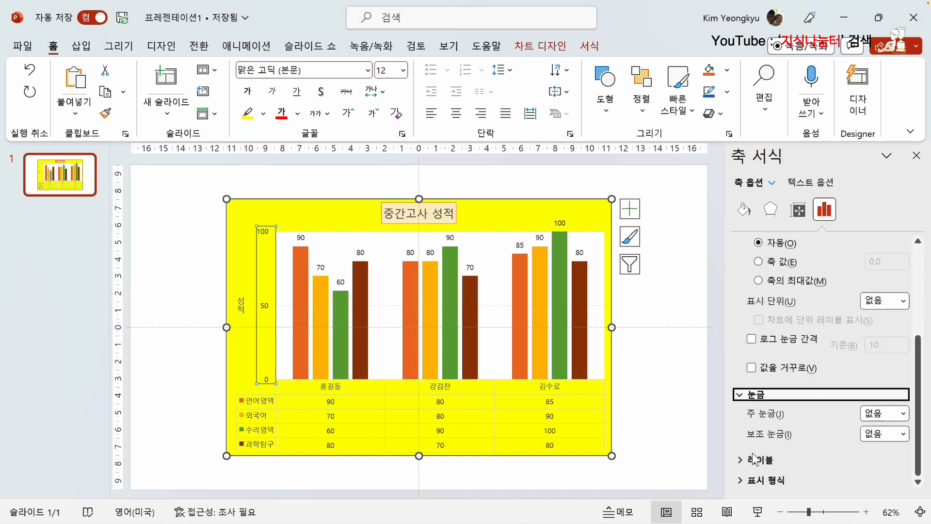
pyautogui.click(759, 459)
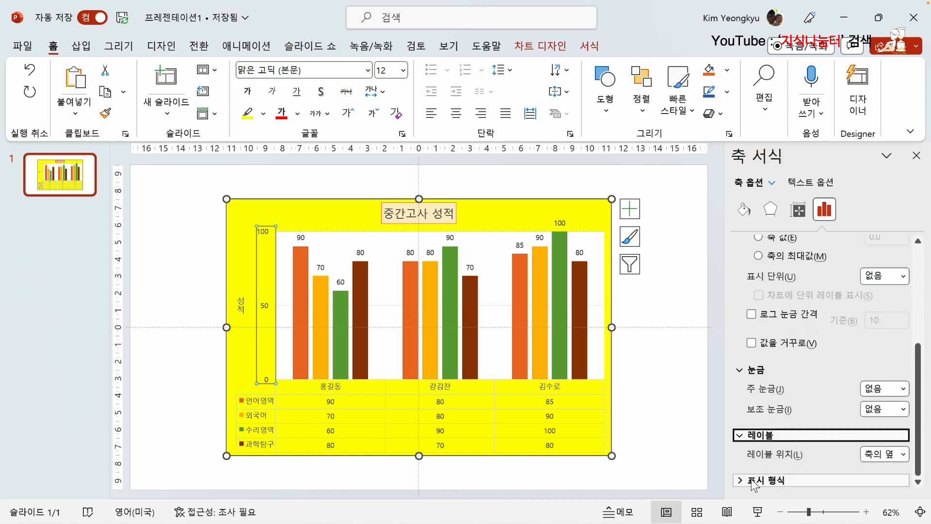
pyautogui.click(755, 481)
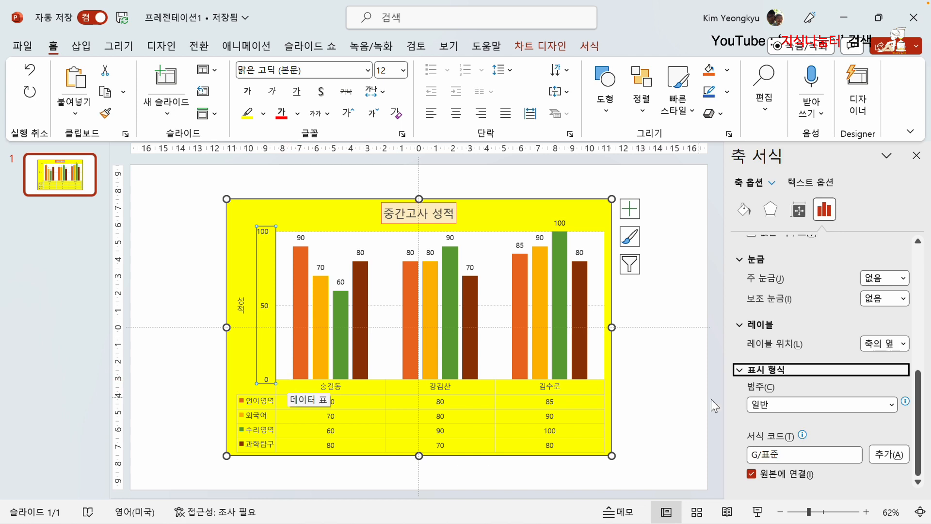
pyautogui.click(865, 401)
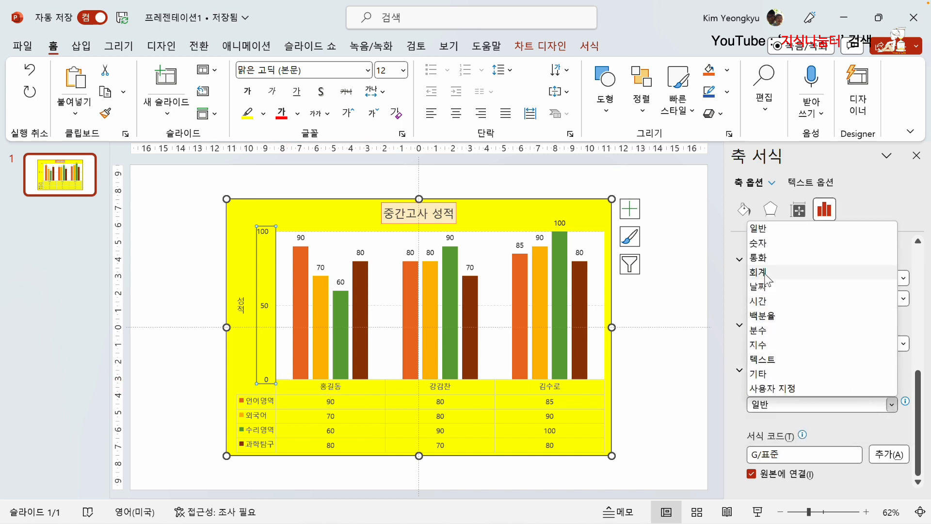
pyautogui.click(815, 273)
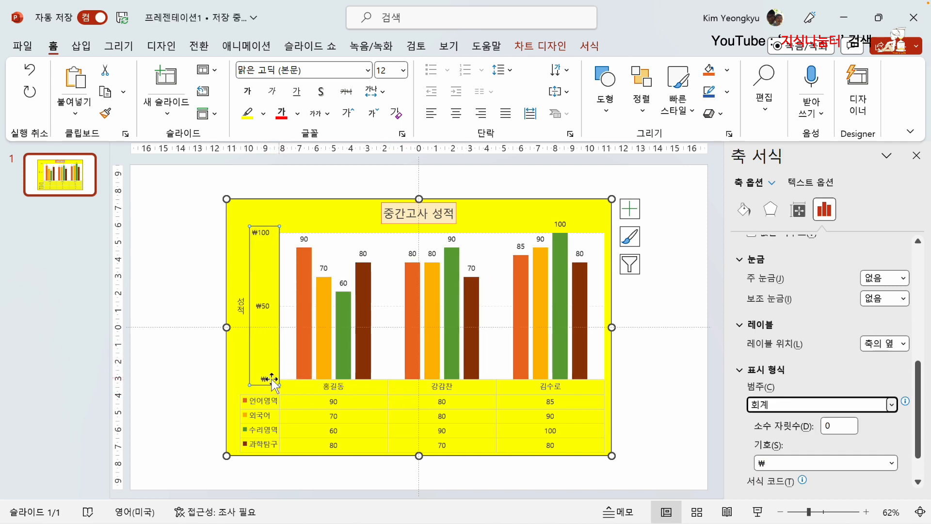
# Step: Try the $ symbol on the vertical axis's accounting format, and set the symbol to none (없음)
pyautogui.click(893, 463)
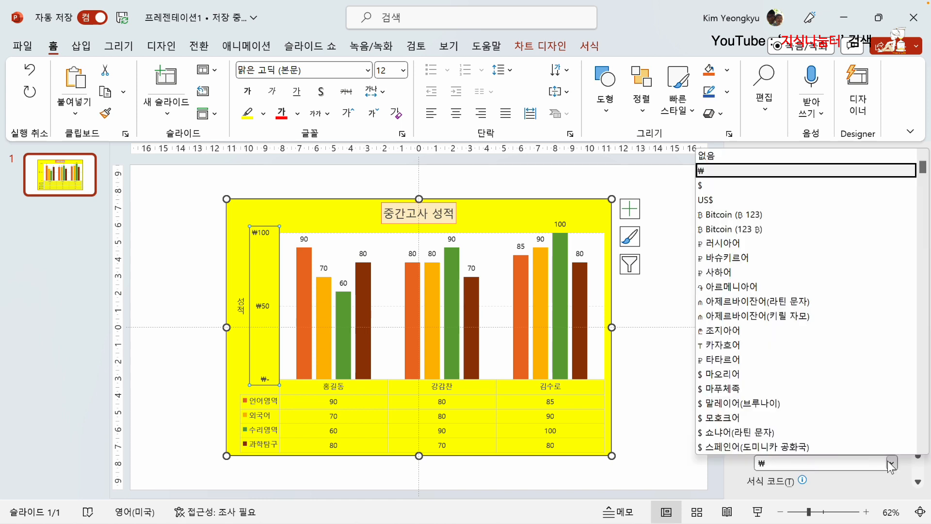
pyautogui.click(707, 185)
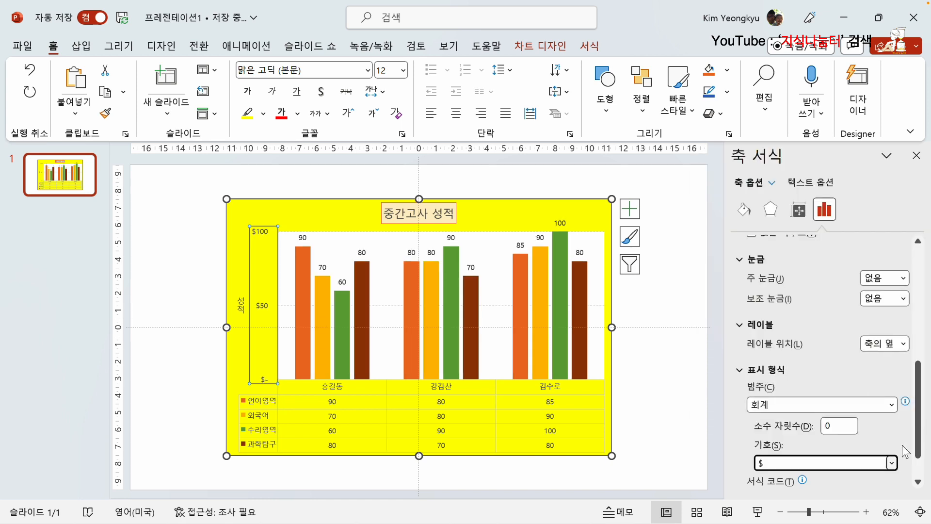
pyautogui.click(893, 464)
pyautogui.click(712, 155)
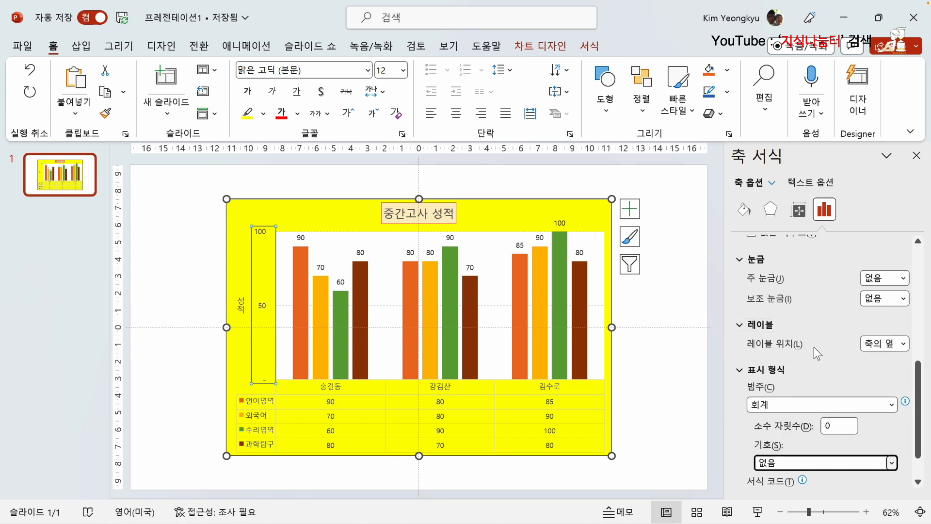
# Step: Look through the vertical axis's text fill, text effects and text box options and return to the axis options
pyautogui.scroll(10, 814, 348)
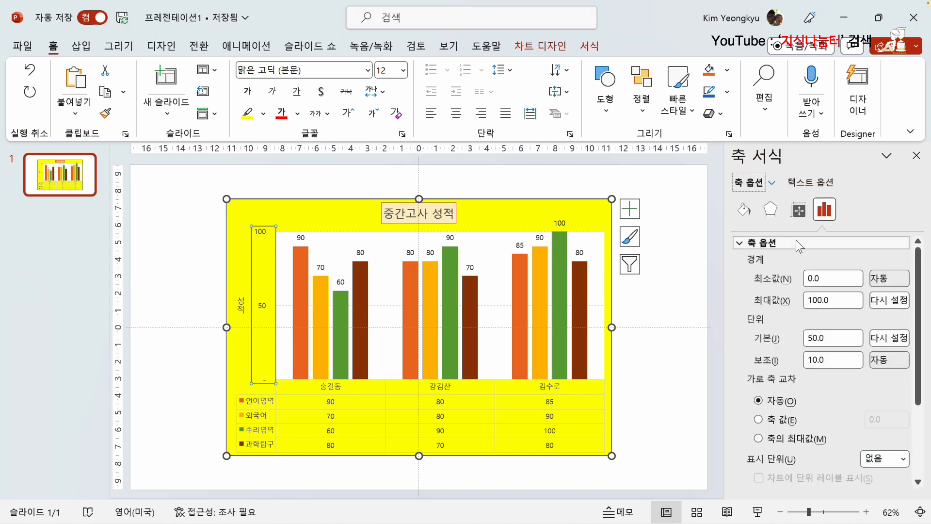
pyautogui.click(822, 184)
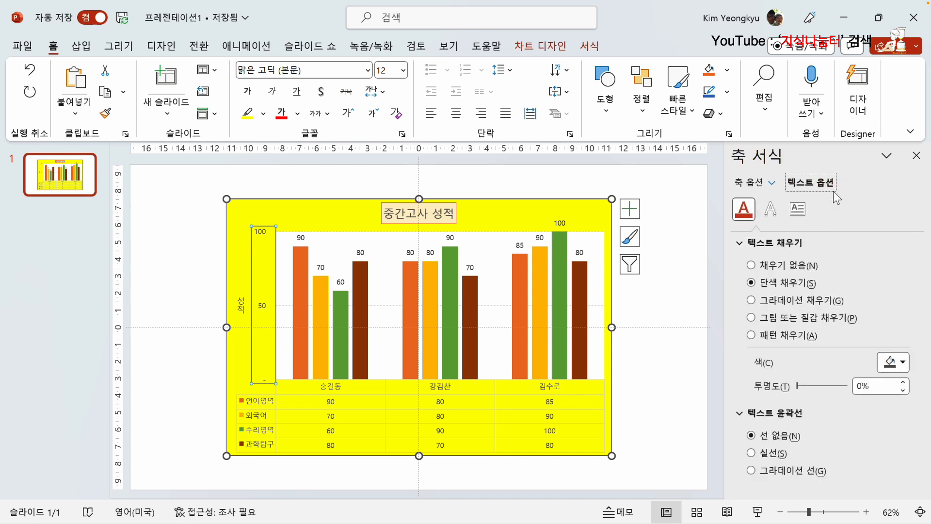
pyautogui.click(771, 213)
pyautogui.click(796, 212)
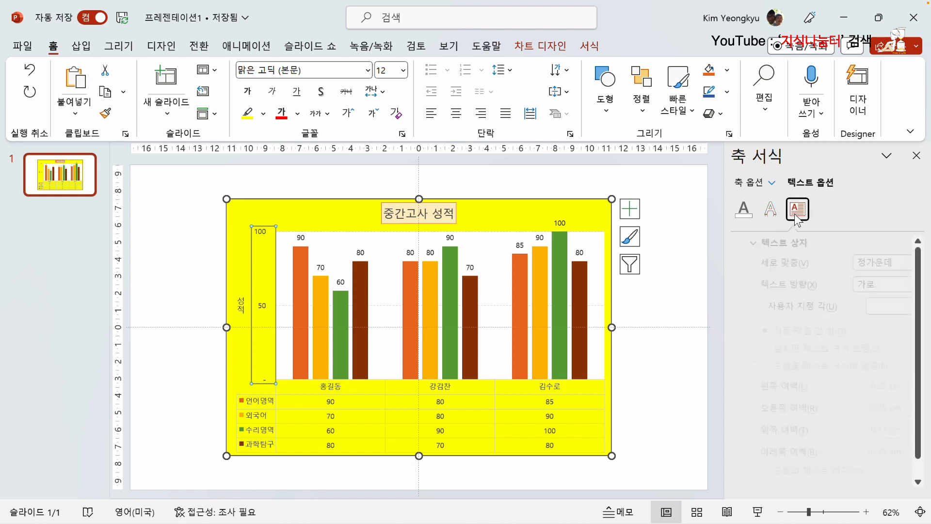
pyautogui.click(747, 212)
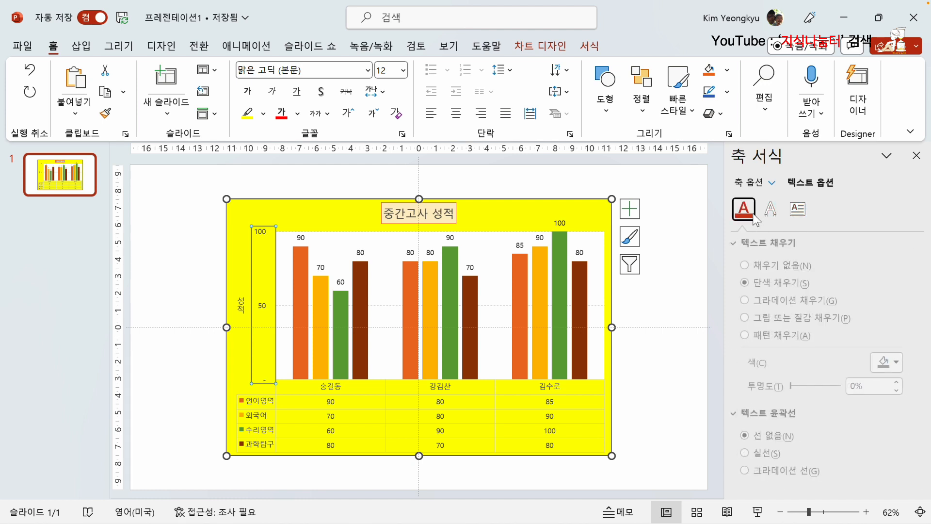
pyautogui.click(761, 186)
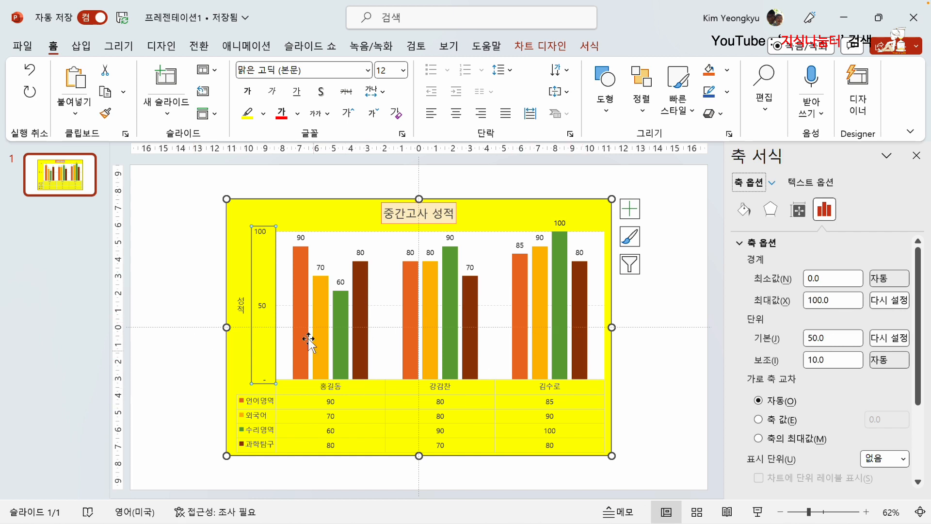
# Step: Try plotting the orange 언어영역 series on the secondary axis (보조 축), and return it to the primary axis (기본 축)
pyautogui.click(302, 301)
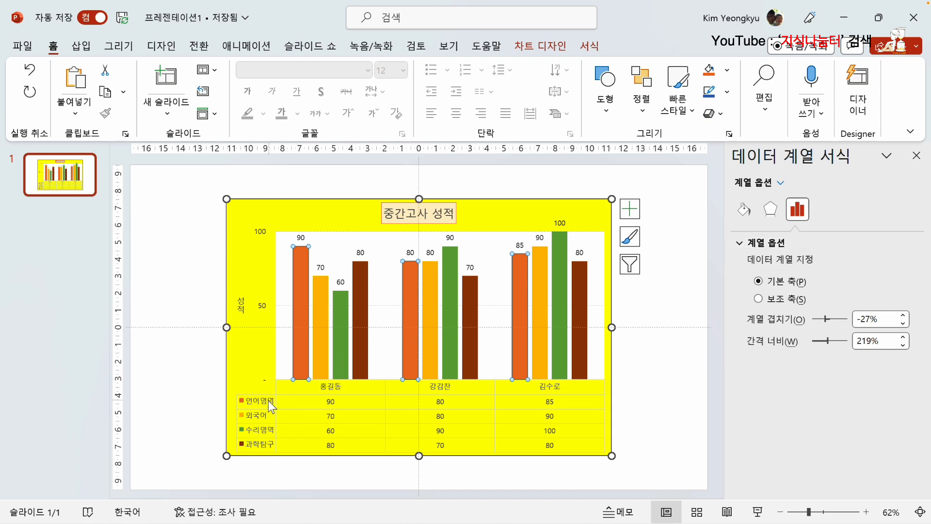
pyautogui.click(759, 299)
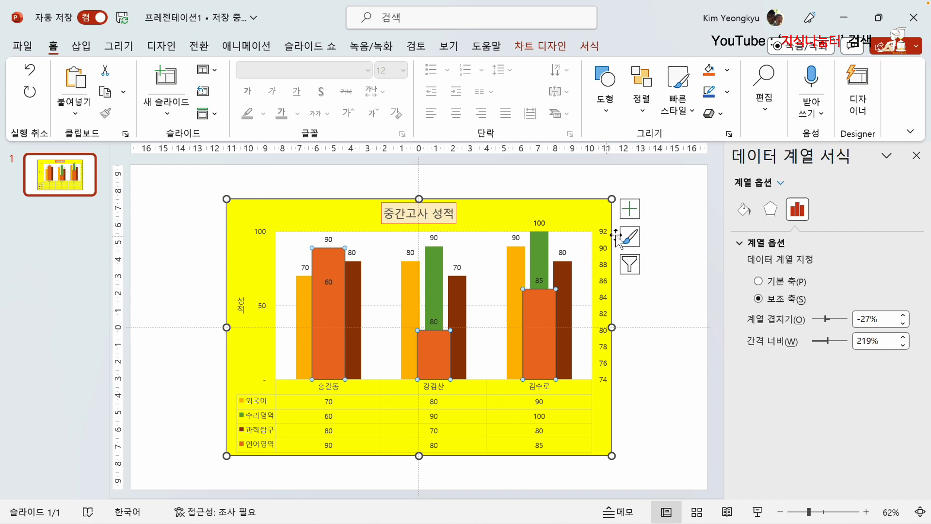
pyautogui.click(761, 281)
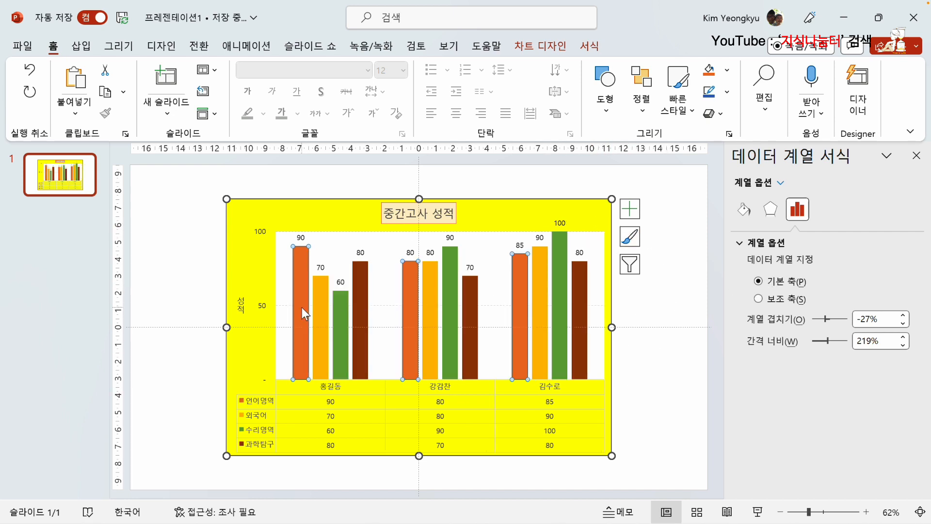
# Step: Set the column series overlap (계열 겹치기) to -44% and the gap width (간격 너비) to 154%
pyautogui.moveTo(302, 308)
pyautogui.moveTo(826, 318)
pyautogui.mouseDown()
pyautogui.moveTo(815, 319)
pyautogui.moveTo(841, 326)
pyautogui.moveTo(822, 317)
pyautogui.mouseUp()
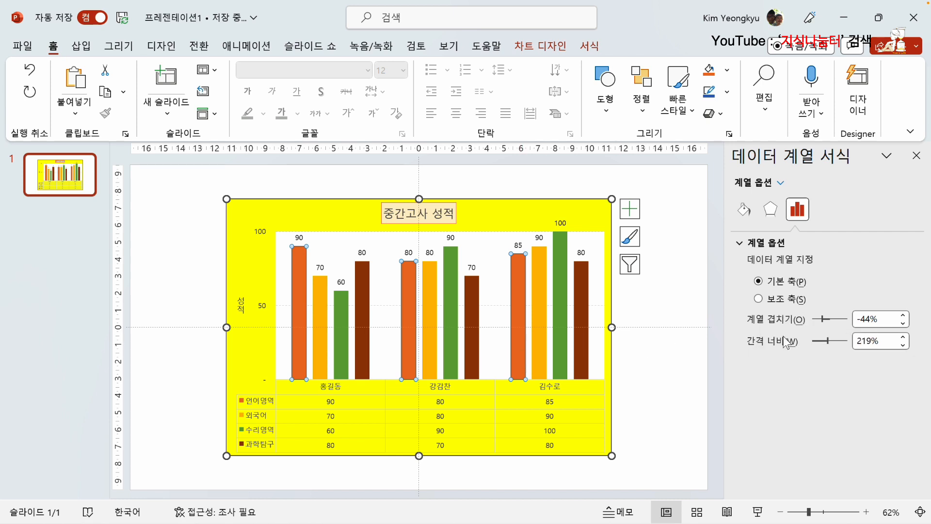
pyautogui.moveTo(828, 339)
pyautogui.mouseDown()
pyautogui.moveTo(839, 340)
pyautogui.moveTo(817, 339)
pyautogui.moveTo(826, 337)
pyautogui.mouseUp()
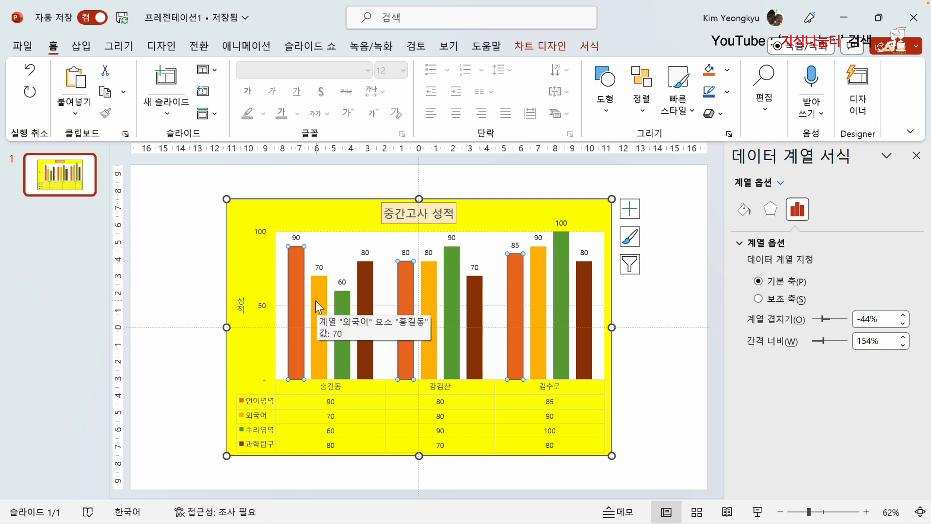
# Step: Fill the orange 언어영역 column series with solid light blue from the standard colours (표준 색)
pyautogui.click(745, 212)
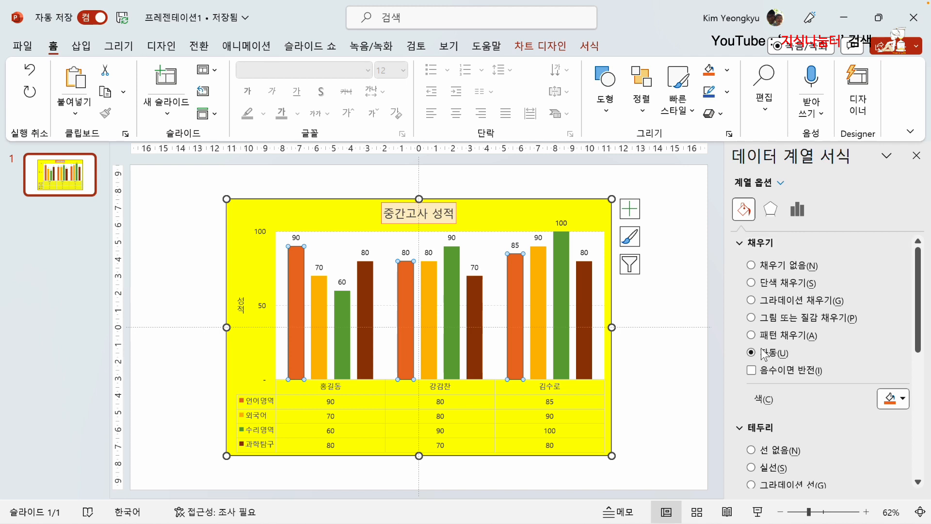
pyautogui.click(760, 286)
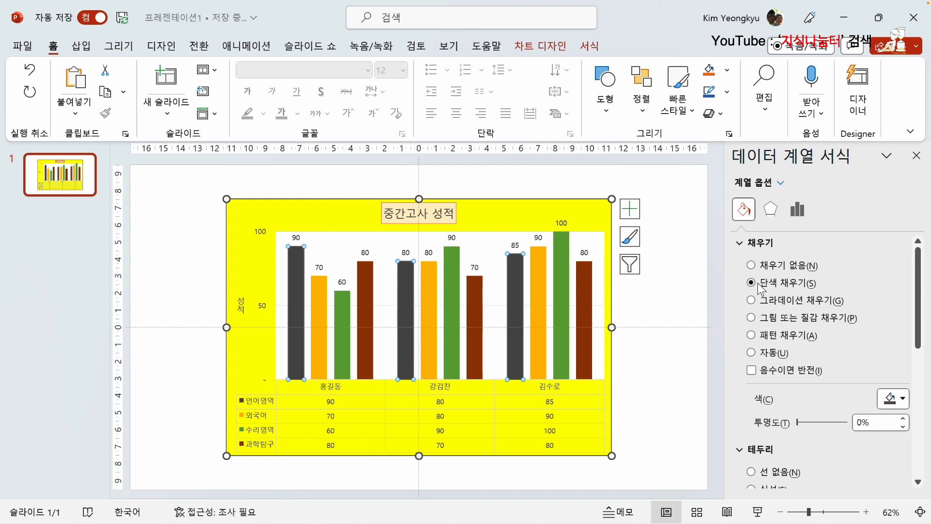
pyautogui.click(900, 399)
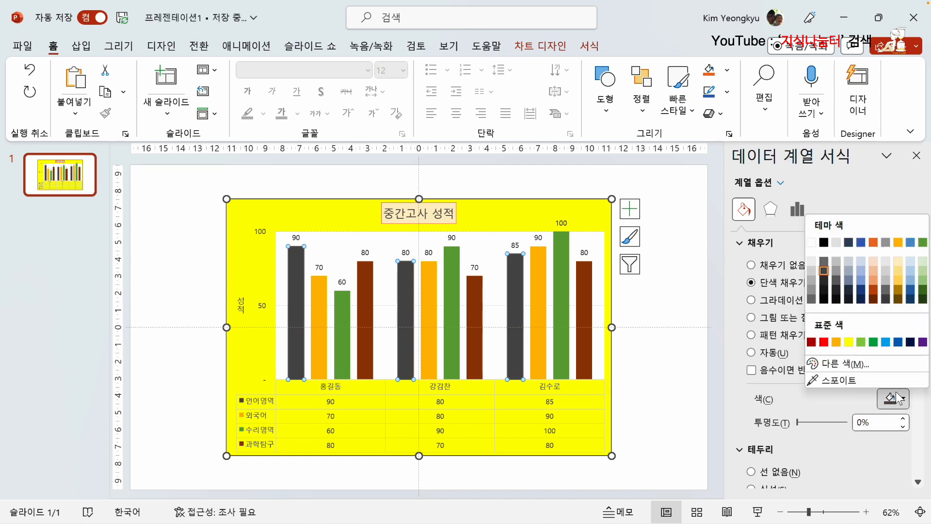
pyautogui.click(885, 342)
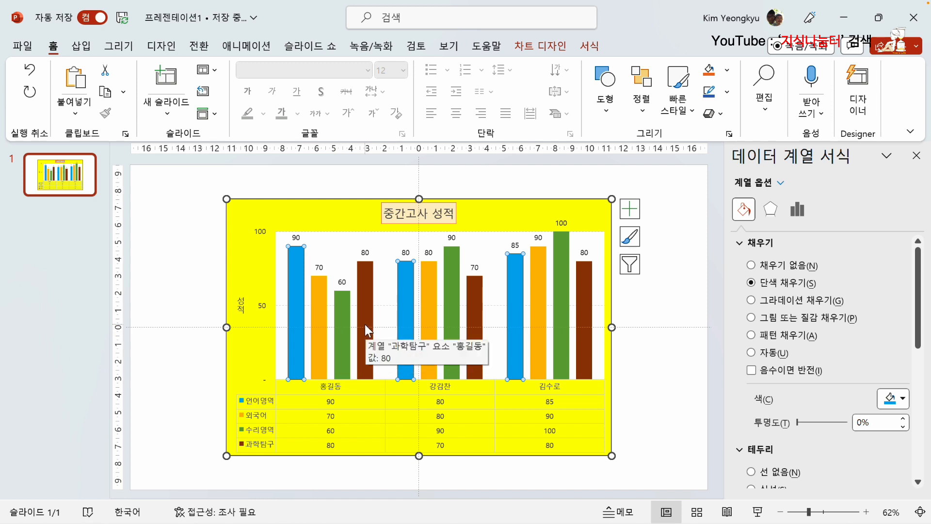
# Step: Fill the brown 과학탐구 column series with standard purple
pyautogui.click(477, 309)
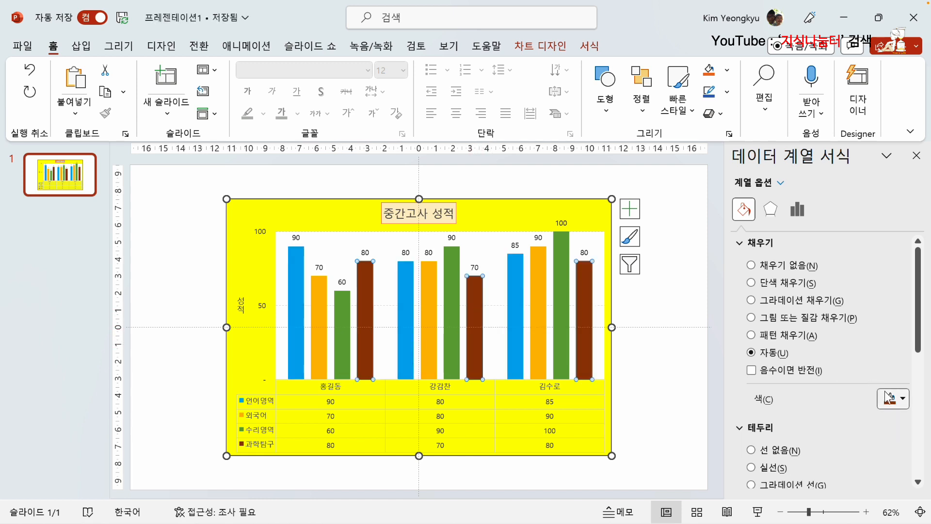
pyautogui.click(901, 398)
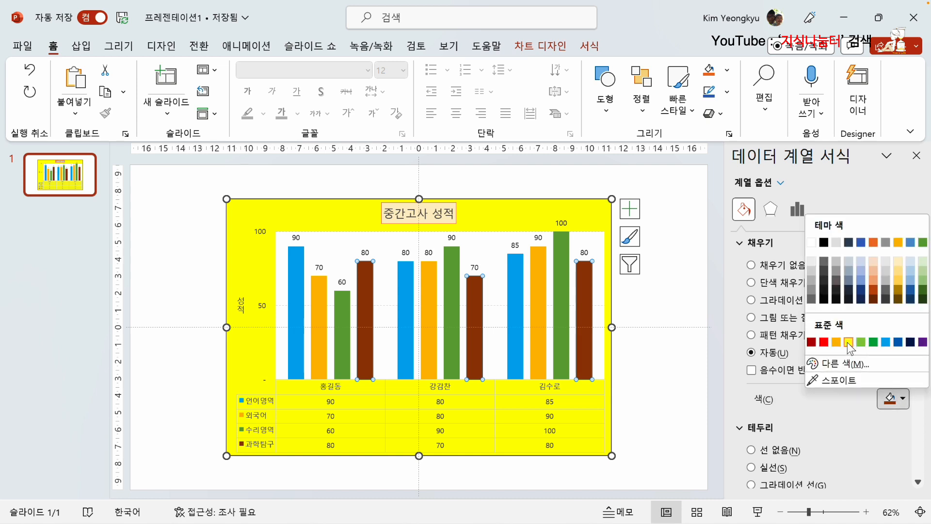
pyautogui.click(923, 342)
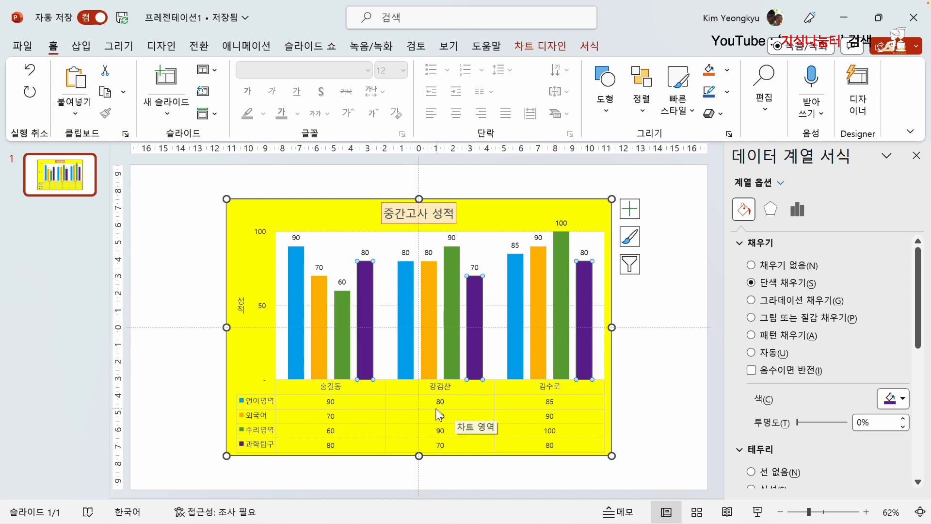
pyautogui.rightClick(367, 279)
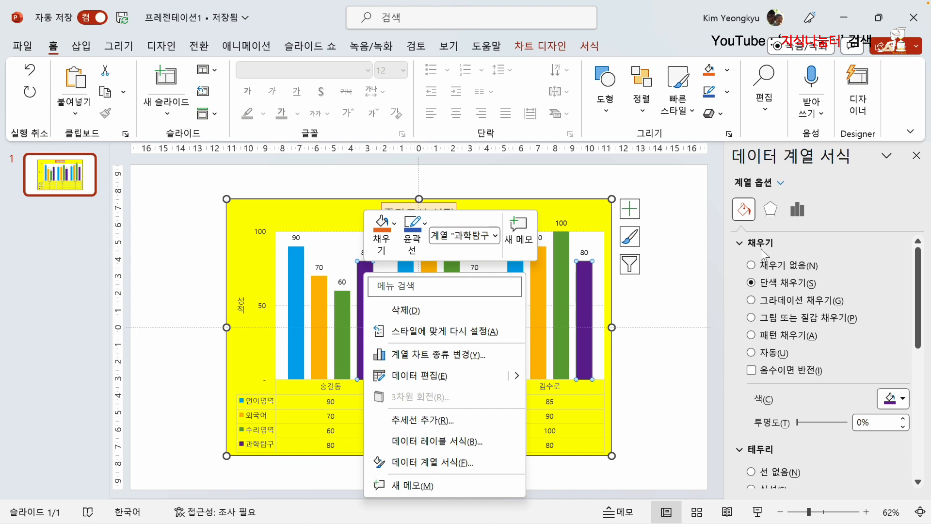
pyautogui.click(582, 250)
pyautogui.click(592, 225)
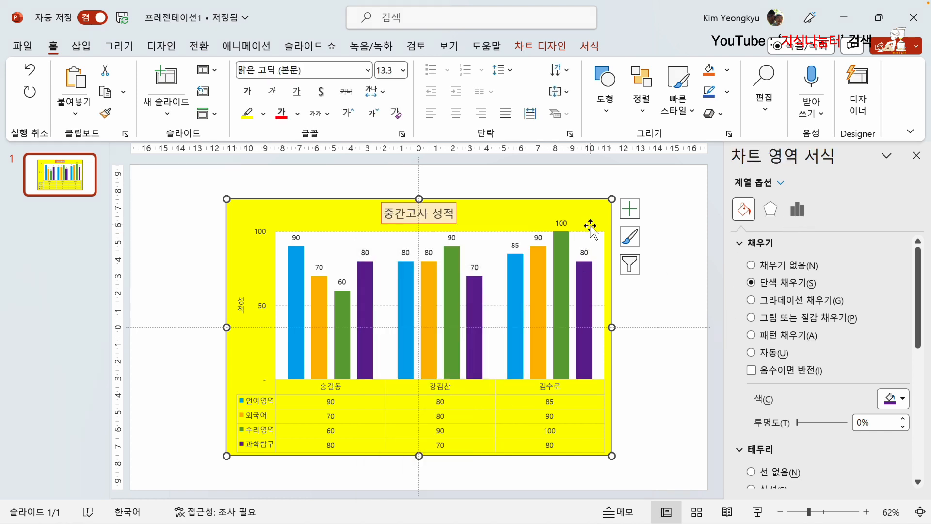
pyautogui.click(566, 258)
pyautogui.click(566, 257)
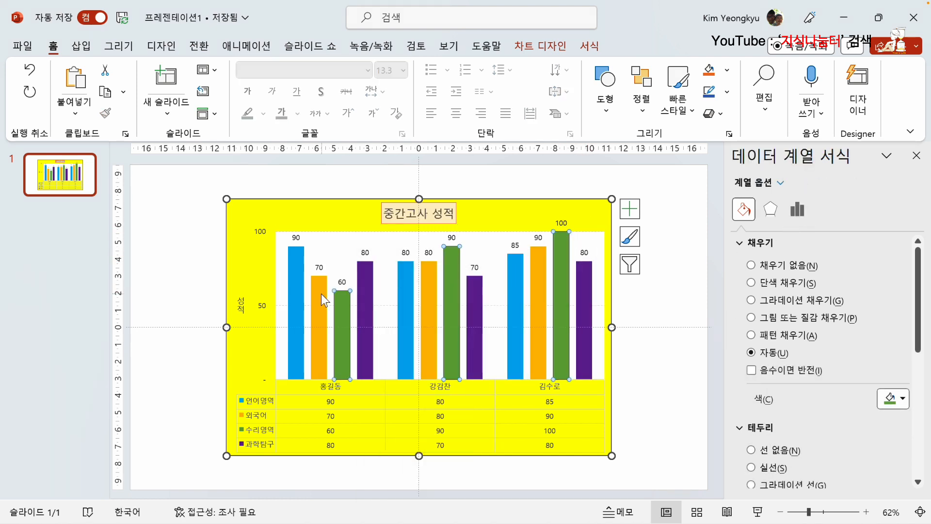
pyautogui.click(298, 292)
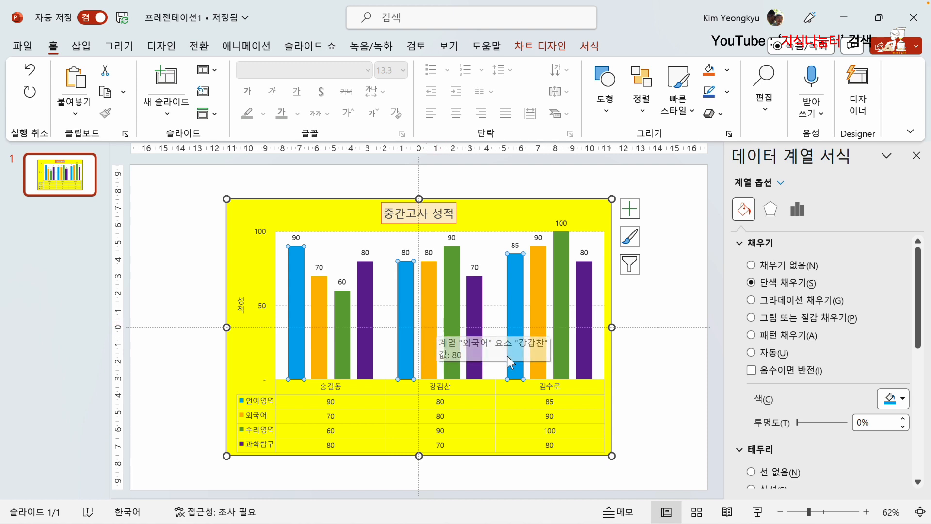
# Step: Select only the 100-point column of the green 수리영역 series and give it a solid red fill (단색 채우기)
pyautogui.click(561, 309)
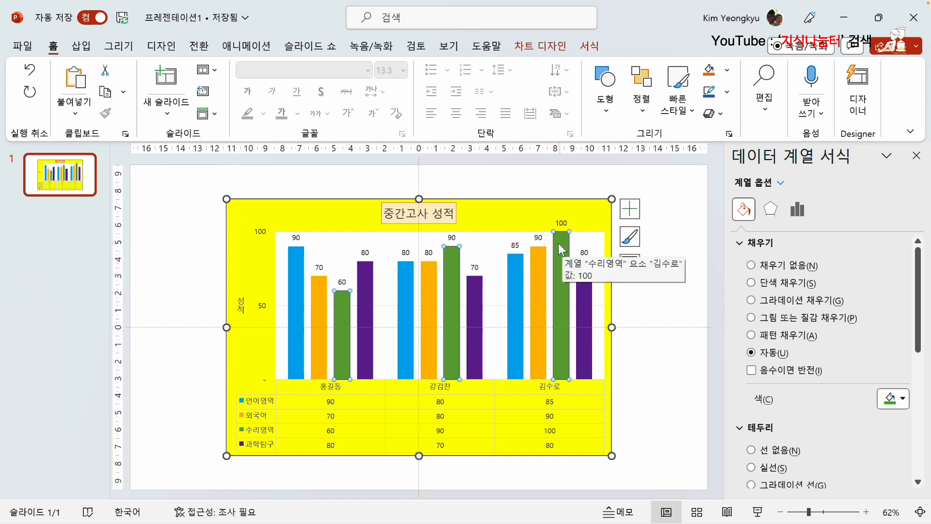
pyautogui.click(561, 298)
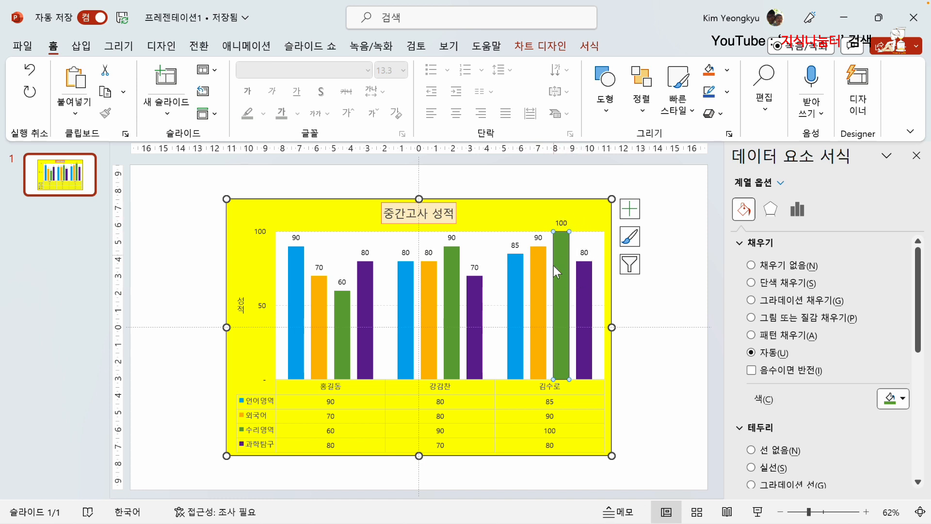
pyautogui.moveTo(560, 365)
pyautogui.click(752, 284)
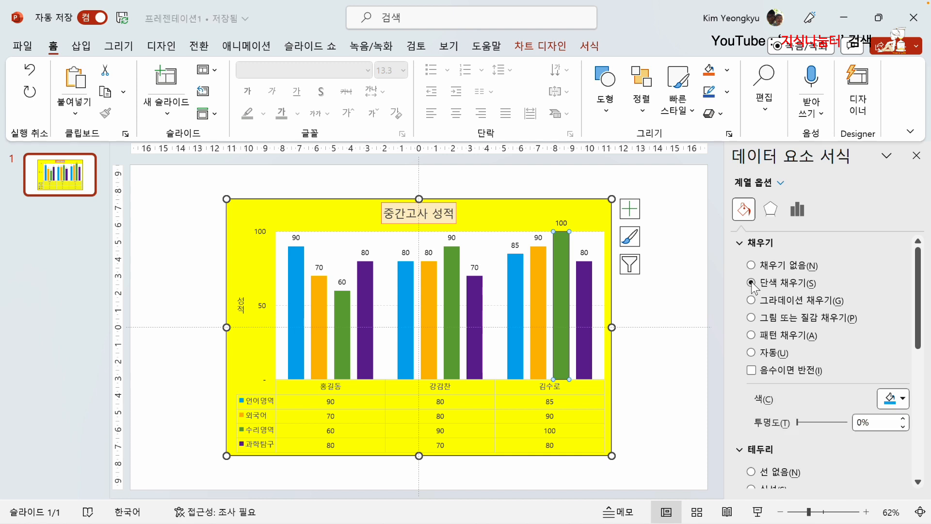
pyautogui.click(902, 398)
pyautogui.click(823, 340)
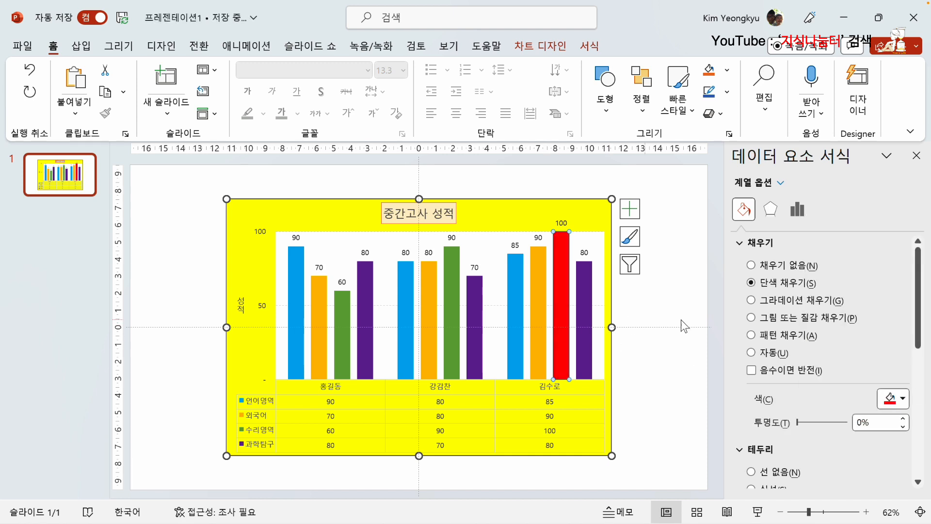
# Step: Give the 100-point 수리영역 column a pattern fill (패턴 채우기) of thin upward diagonal stripes and deselect the chart
pyautogui.click(752, 336)
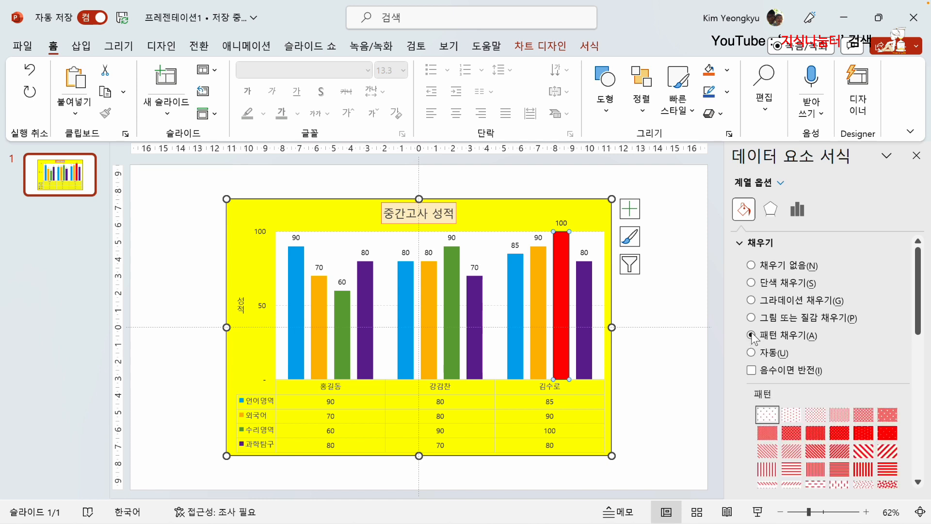
pyautogui.click(793, 452)
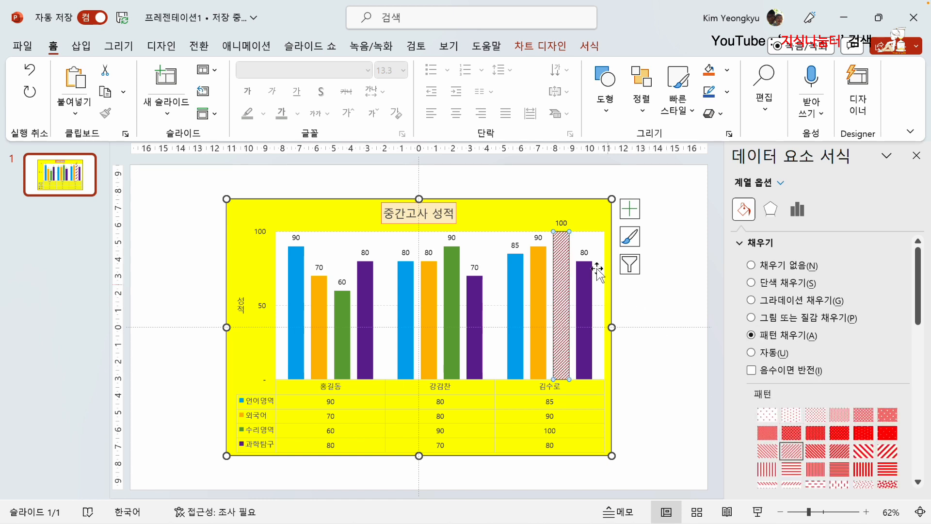
pyautogui.click(669, 289)
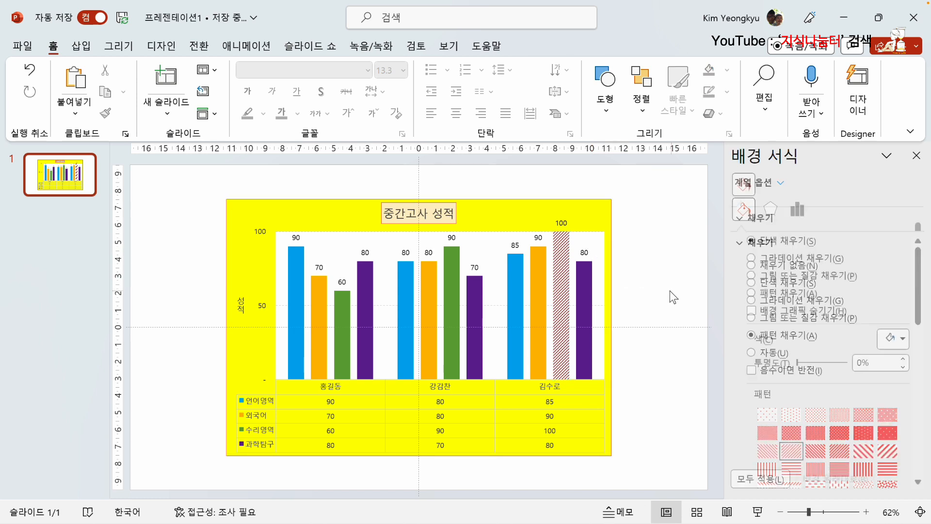
# Step: Try error bars (오차 막대) on the 수리영역 series and remove them again
pyautogui.click(563, 292)
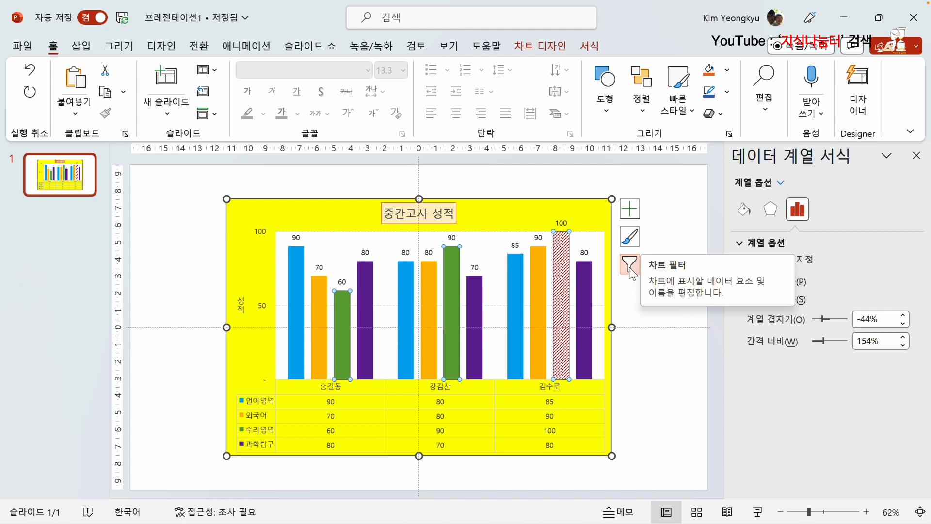
pyautogui.click(630, 214)
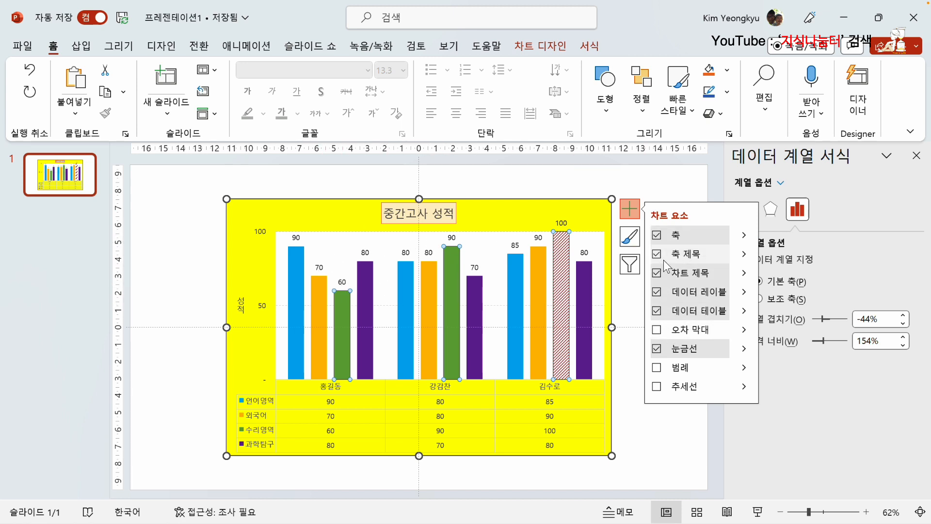
pyautogui.click(658, 330)
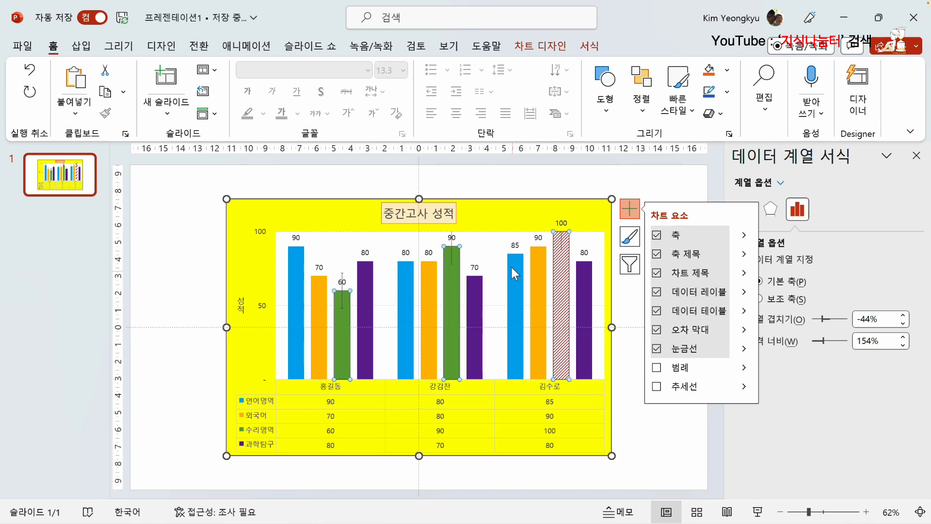
pyautogui.click(657, 330)
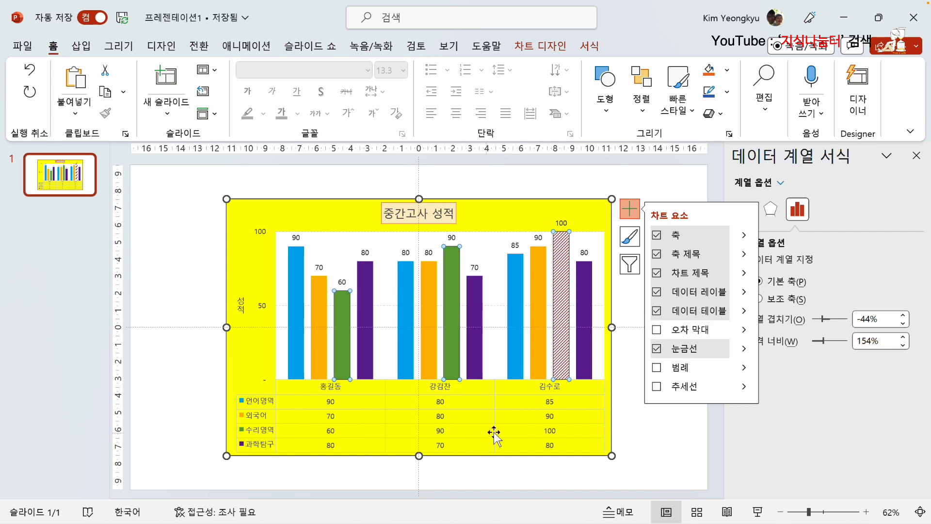
# Step: Remove the chart's data table (데이터 테이블) and add a legend (범례) placed above the plot area (위쪽)
pyautogui.click(658, 313)
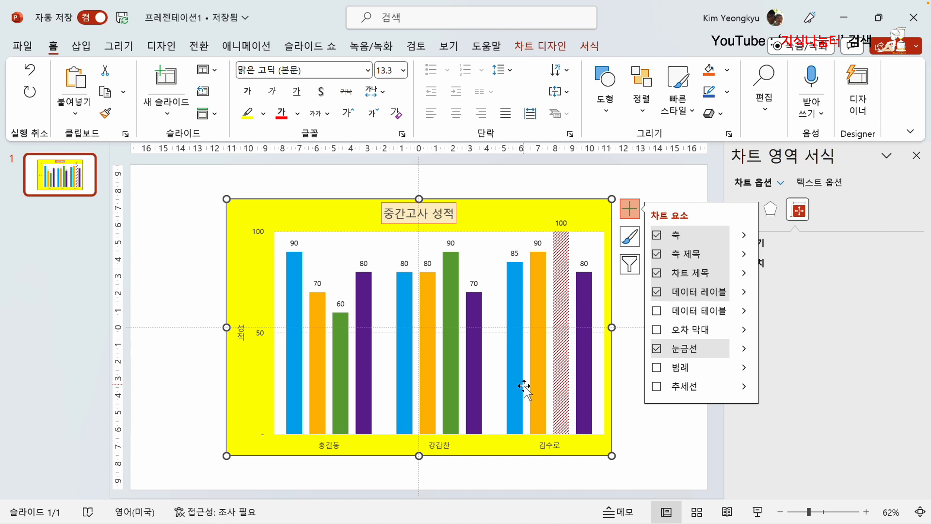
pyautogui.click(658, 369)
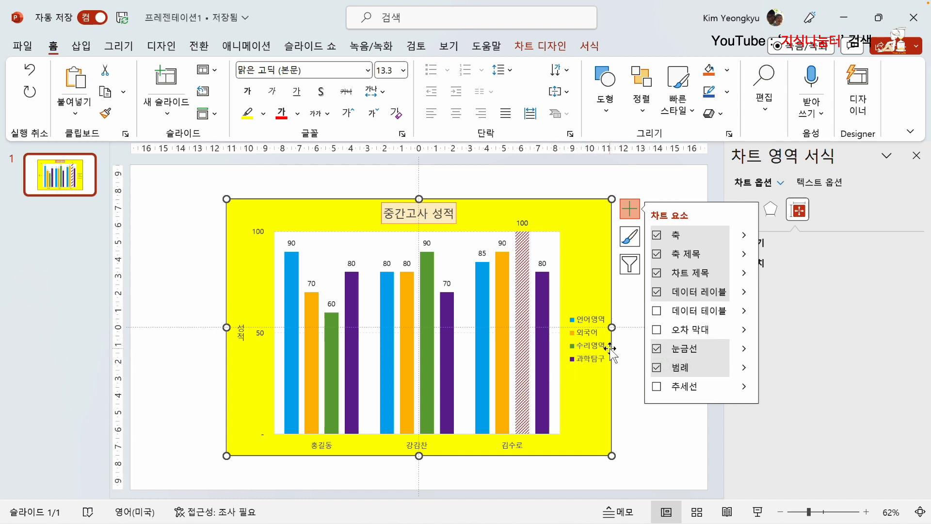
pyautogui.click(745, 369)
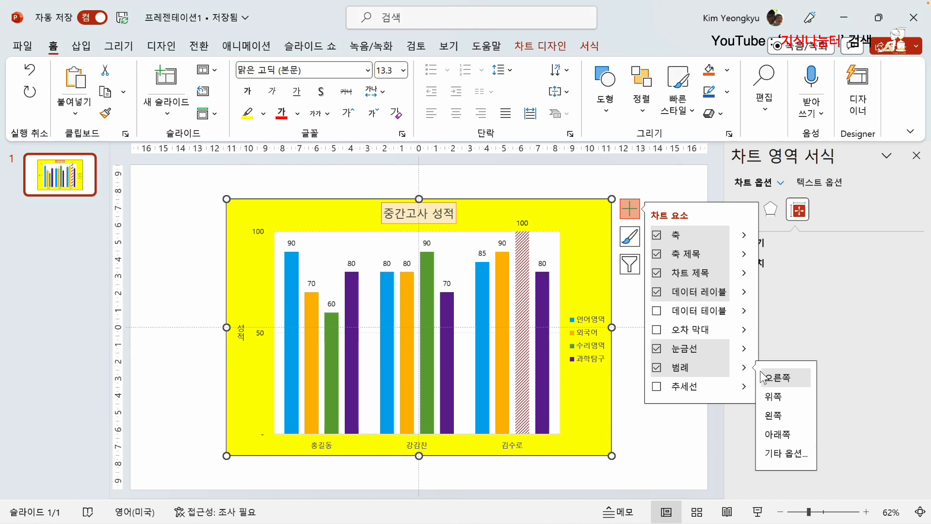
pyautogui.click(779, 398)
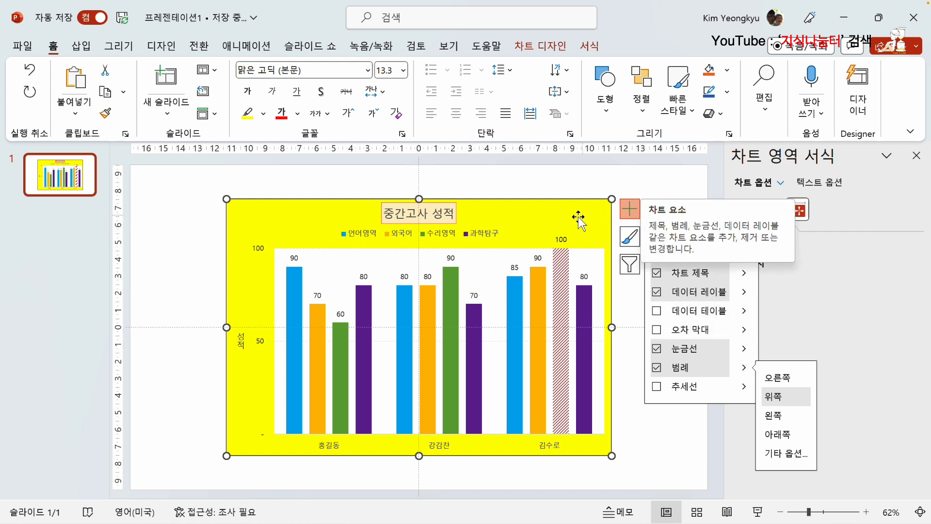
pyautogui.click(630, 211)
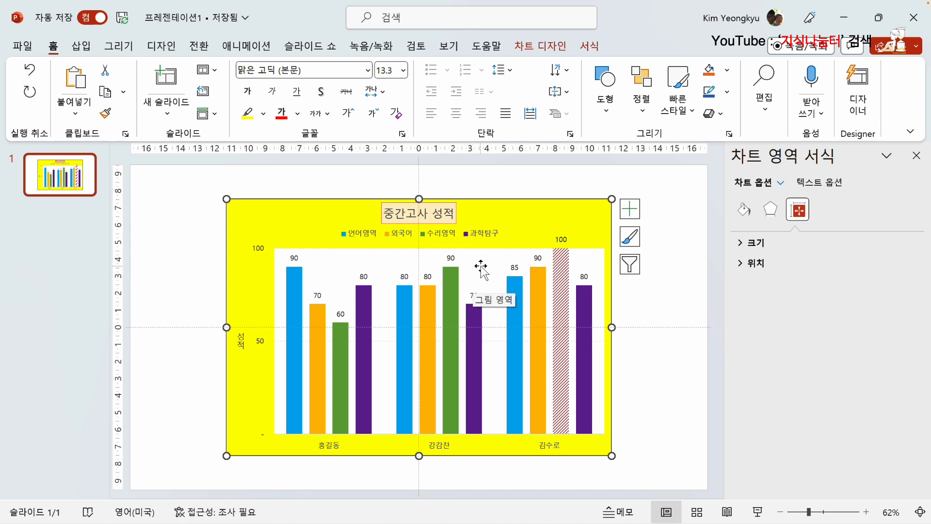
# Step: Look through the available chart styles (스타일) and close the style gallery
pyautogui.click(630, 238)
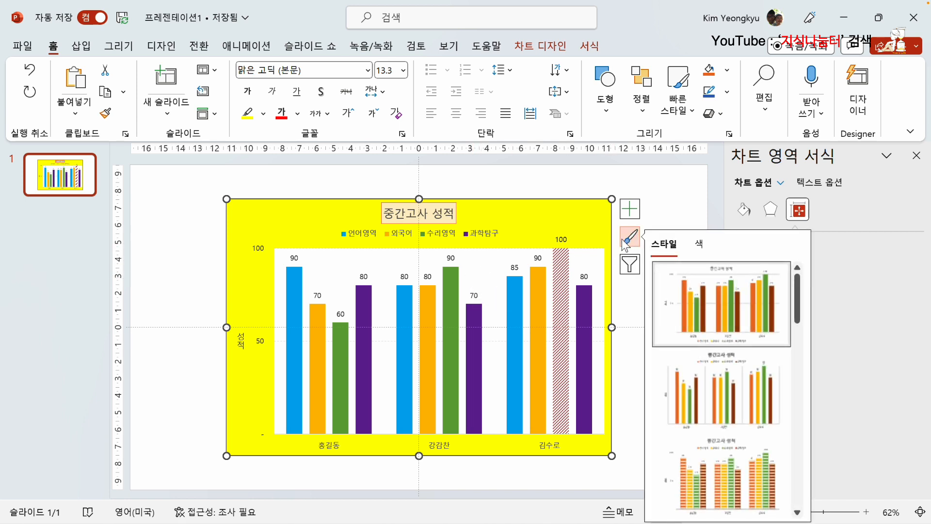
pyautogui.click(723, 344)
pyautogui.scroll(-5, 726, 347)
pyautogui.scroll(5, 728, 368)
pyautogui.click(631, 267)
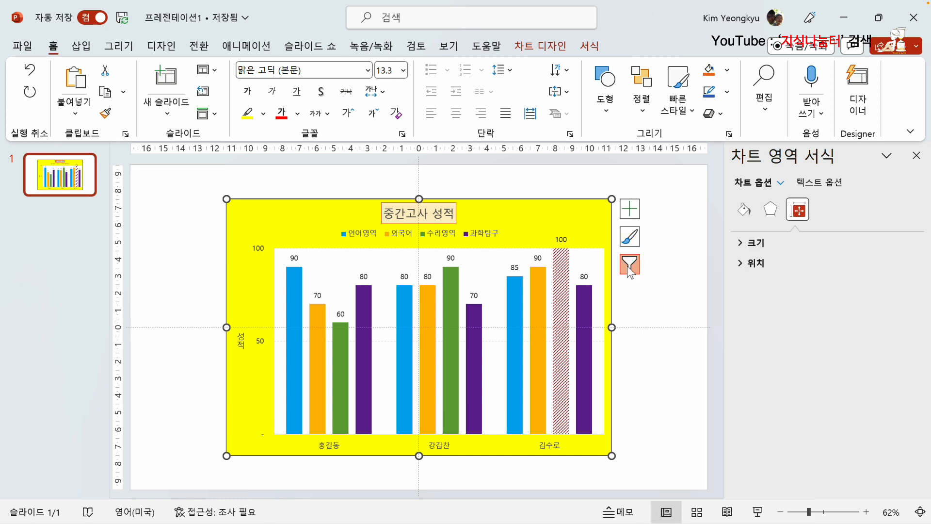
# Step: Try filtering the column chart to the 언어영역 series only by hiding 외국어, 수리영역 and 과학탐구
pyautogui.click(630, 274)
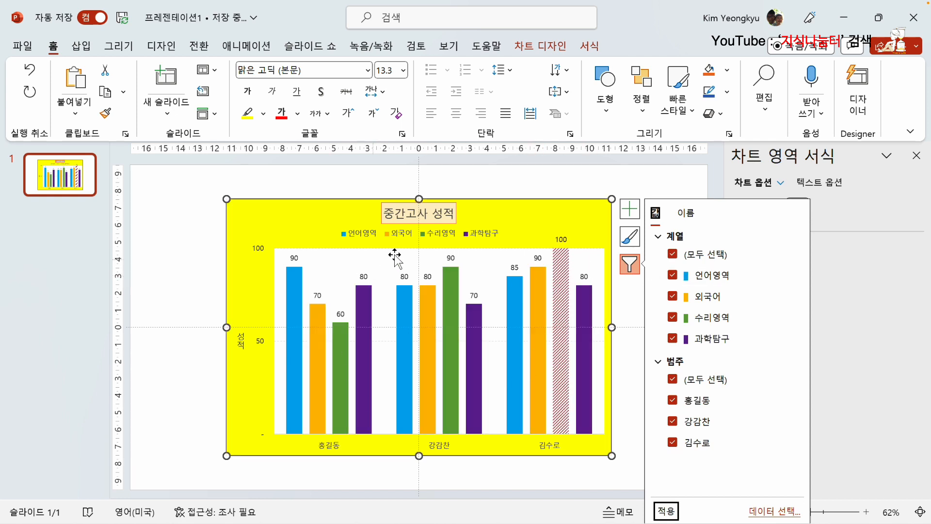
pyautogui.moveTo(406, 345)
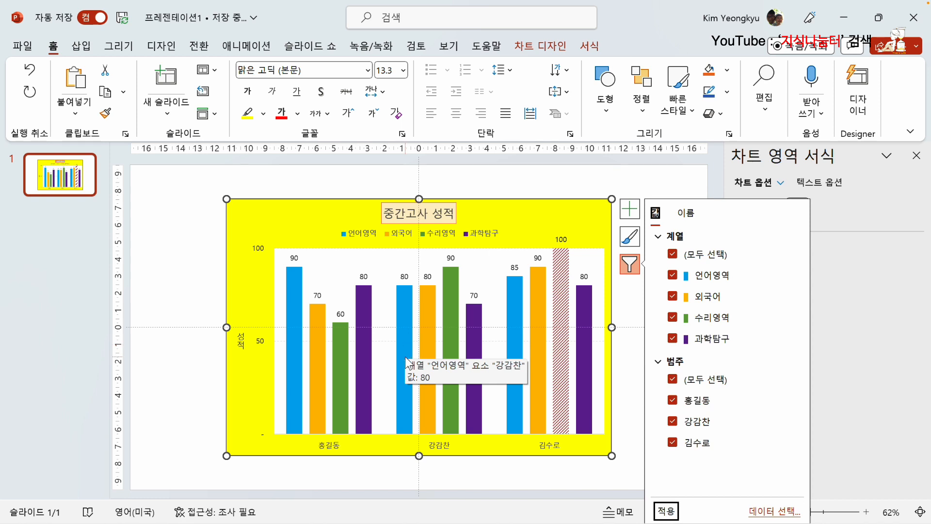
pyautogui.moveTo(478, 339)
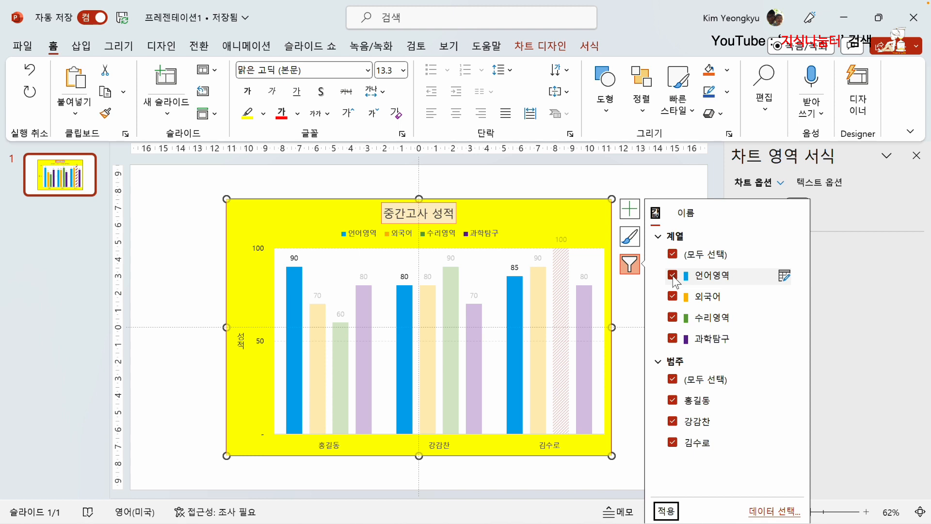
pyautogui.click(674, 296)
pyautogui.click(673, 317)
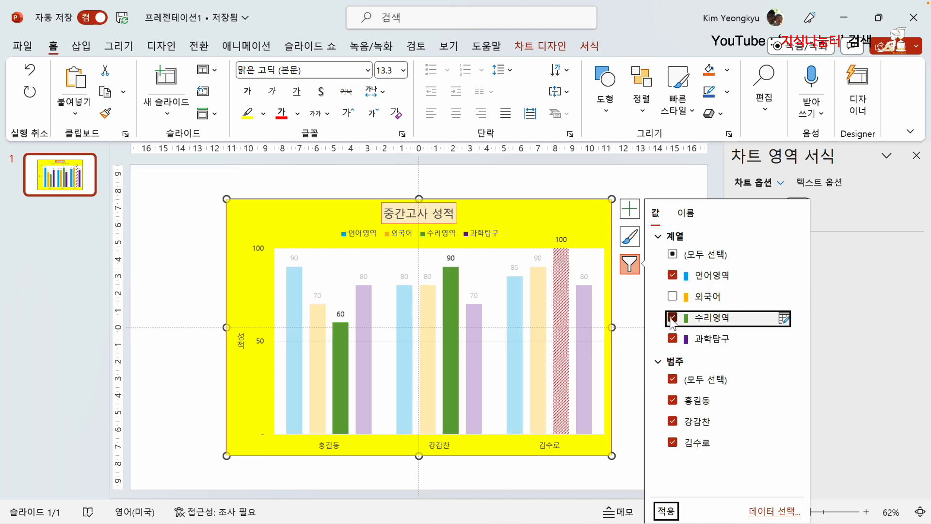
pyautogui.click(674, 339)
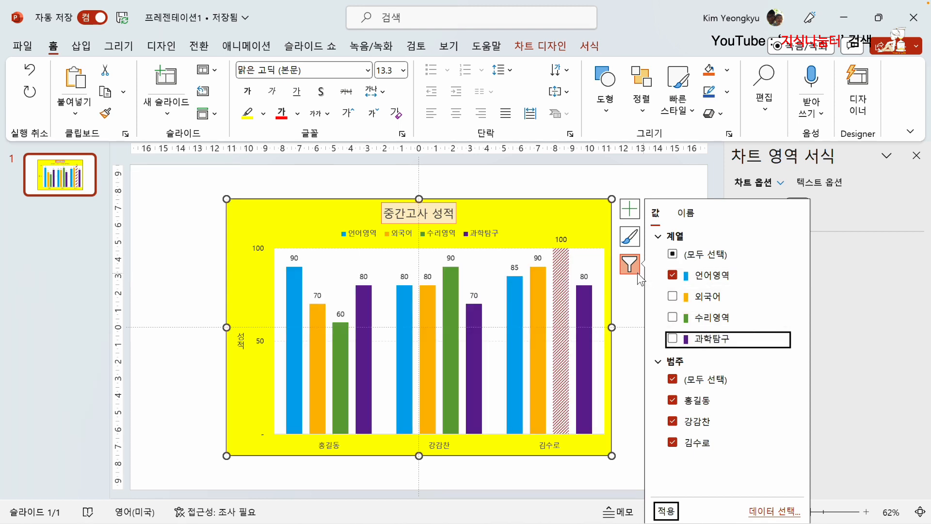
pyautogui.click(599, 291)
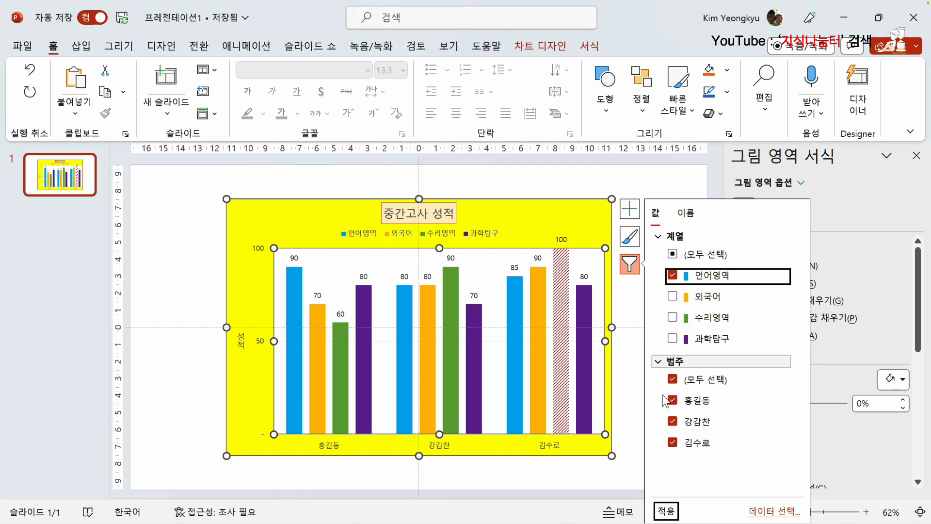
pyautogui.click(666, 511)
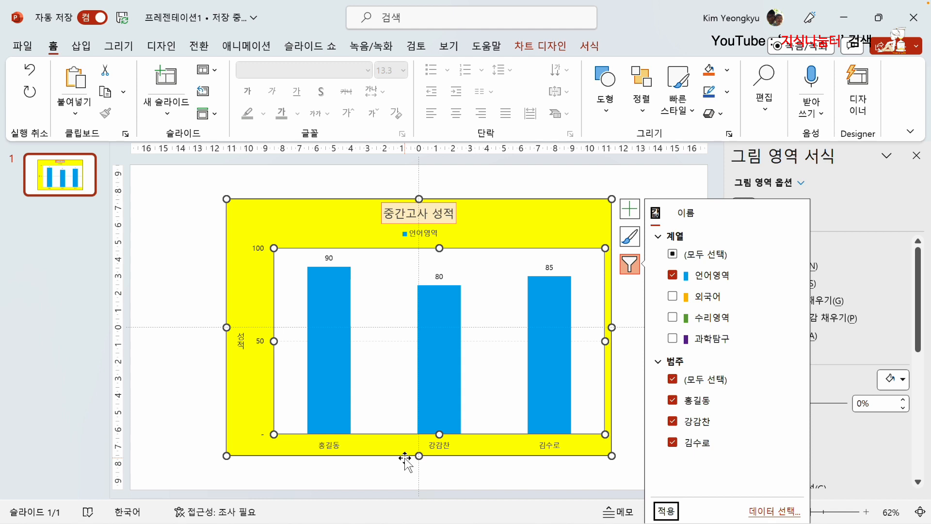
# Step: Show the 외국어, 수리영역 and 과학탐구 series in the chart again and deselect the chart
pyautogui.click(582, 231)
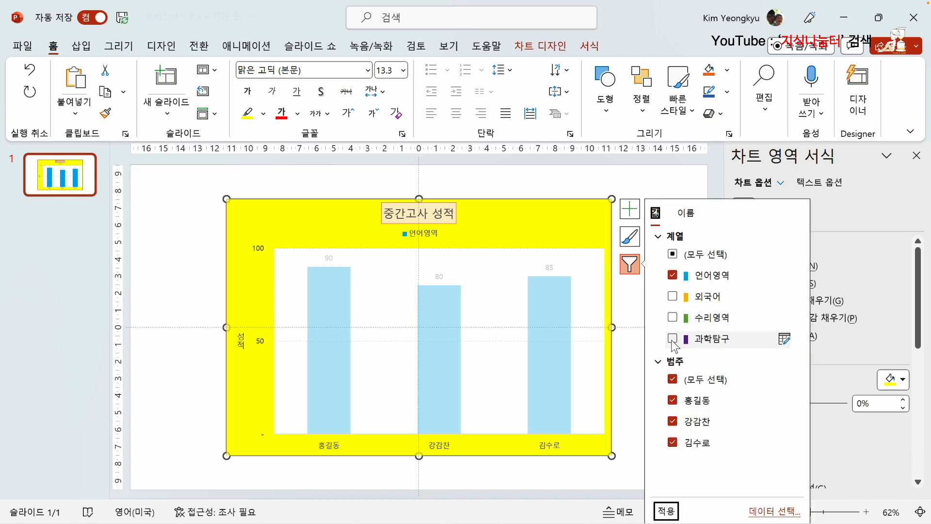
pyautogui.click(672, 297)
pyautogui.click(673, 319)
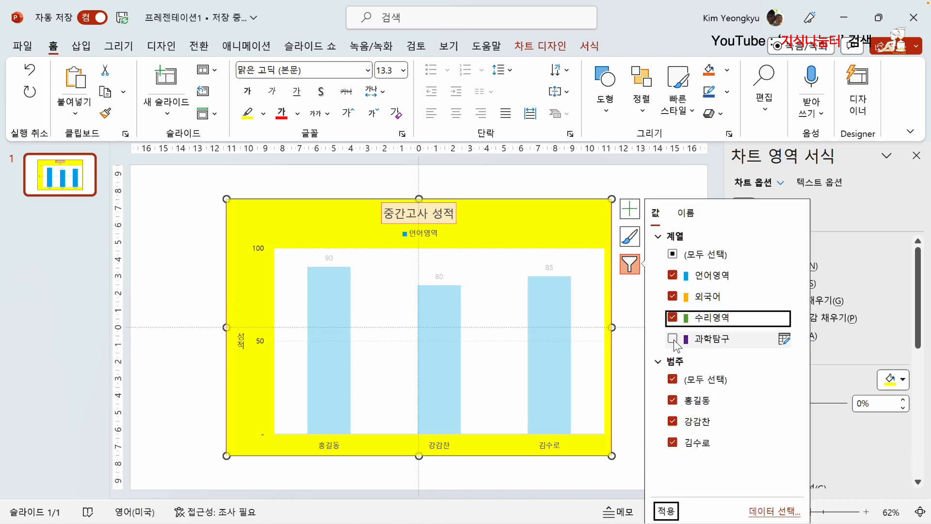
pyautogui.click(673, 338)
pyautogui.click(665, 511)
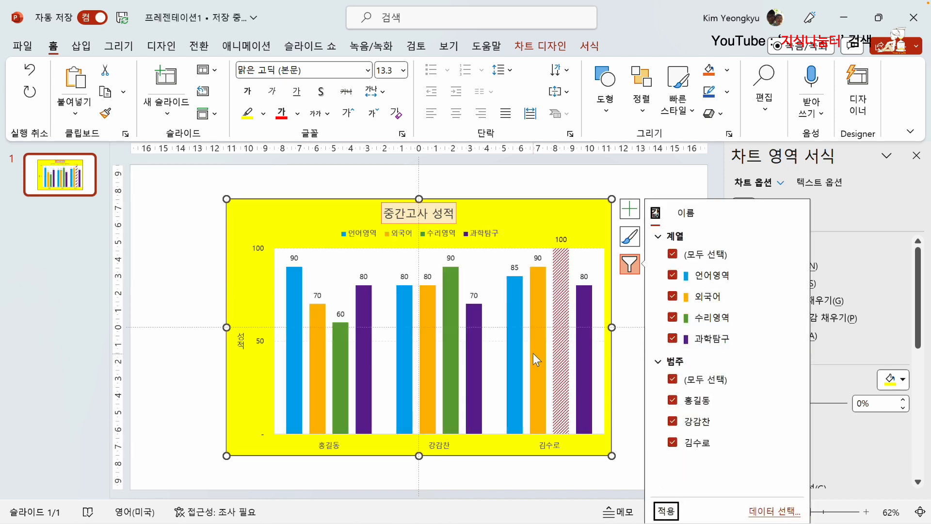
pyautogui.click(609, 473)
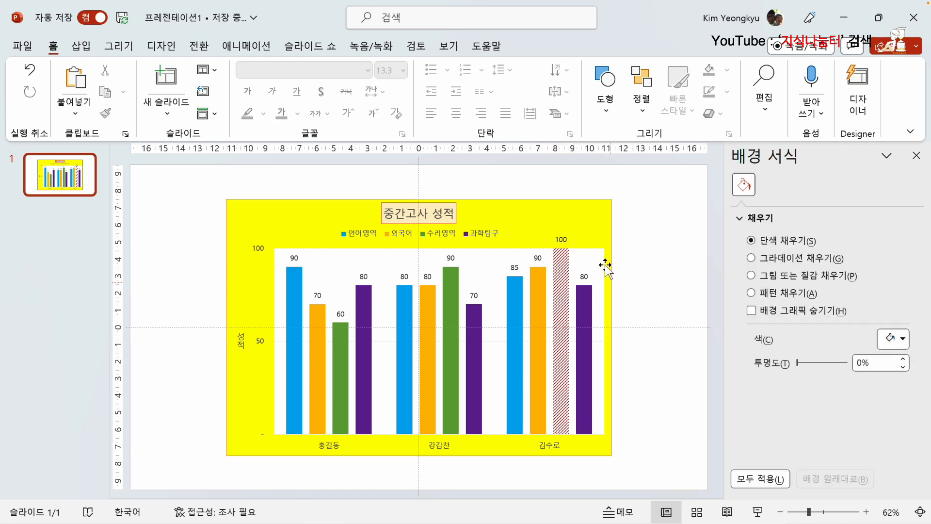
pyautogui.click(586, 228)
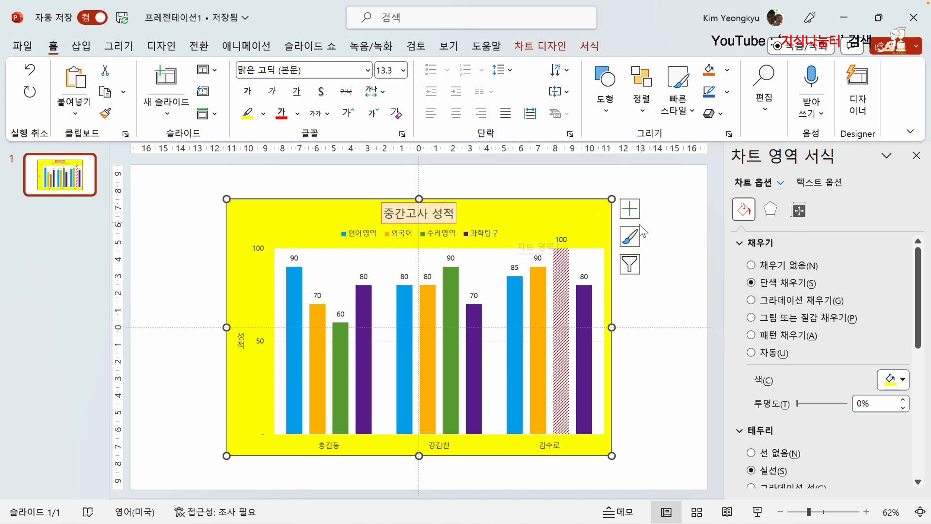
pyautogui.click(182, 374)
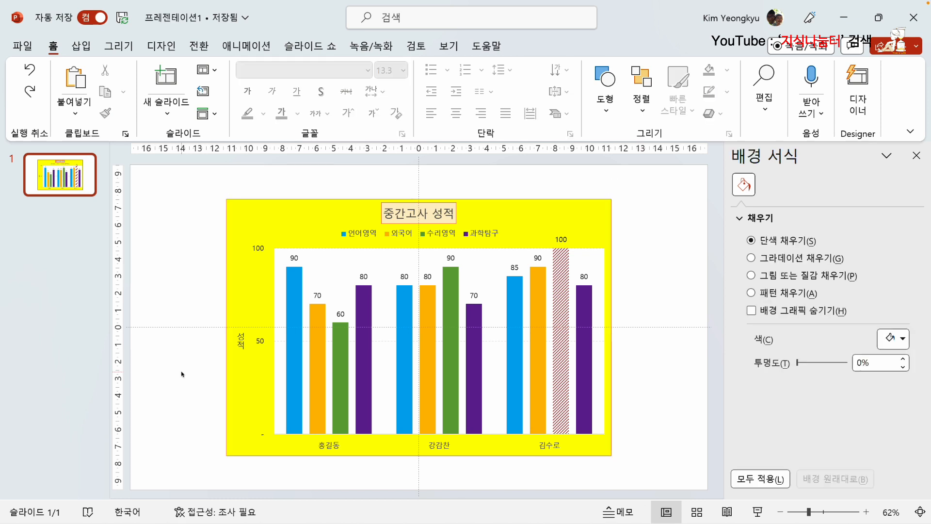
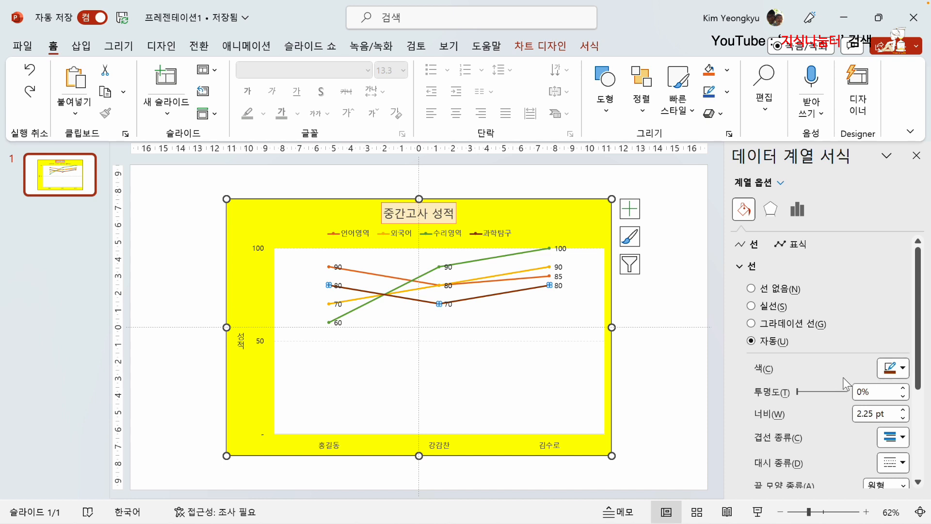
# Step: Set the 과학탐구 line's width (너비) to 1.75 pt and its dash type (대시 종류) to a dashed line
pyautogui.scroll(-1, 895, 415)
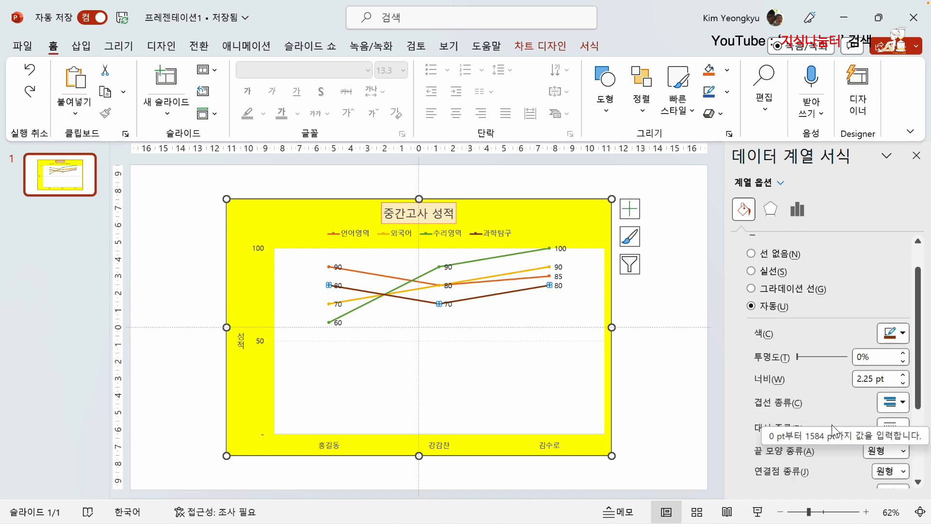
pyautogui.click(904, 383)
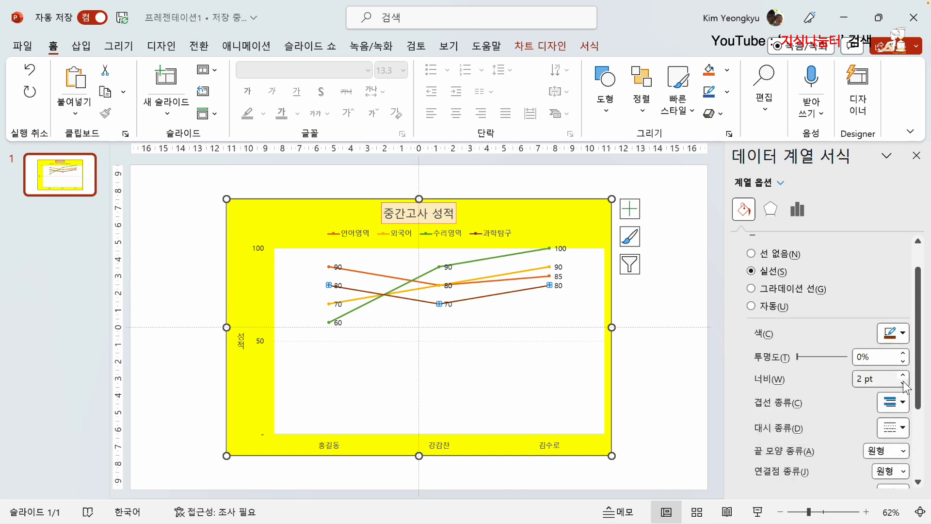
pyautogui.click(904, 384)
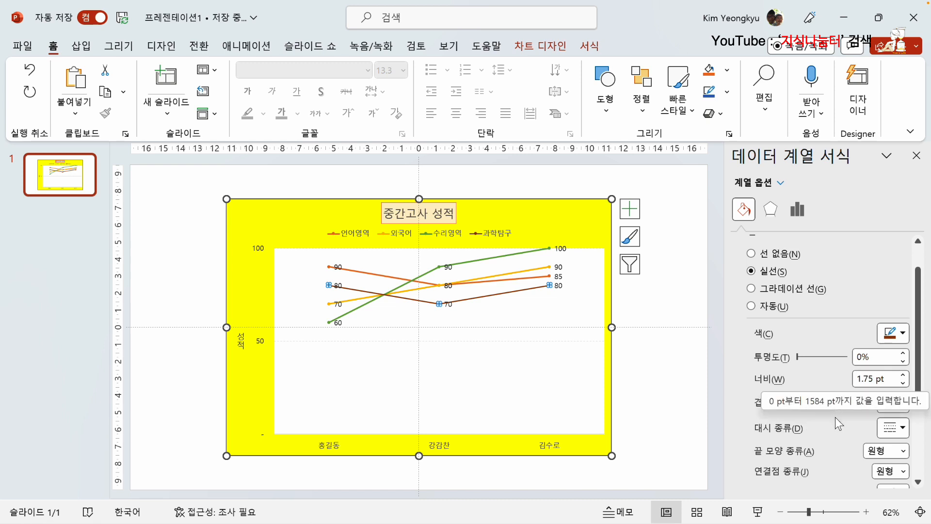
pyautogui.click(903, 428)
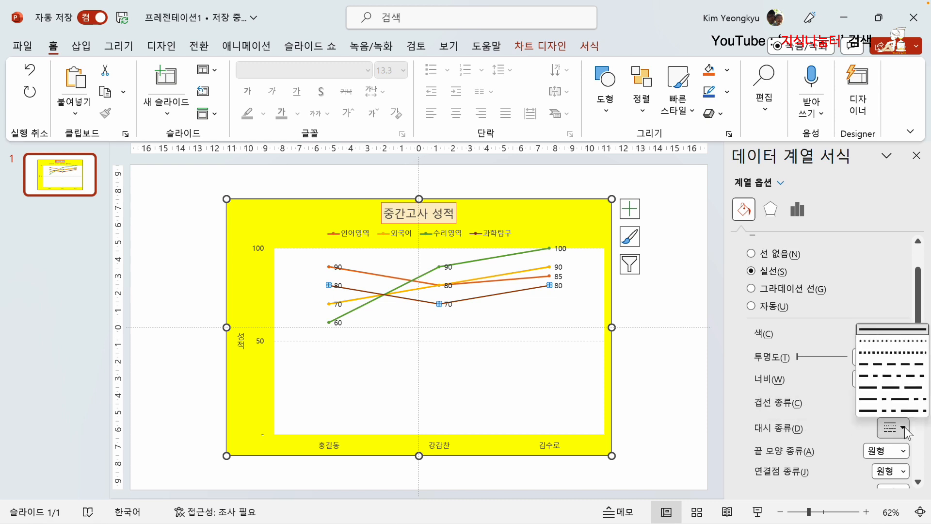
pyautogui.click(882, 367)
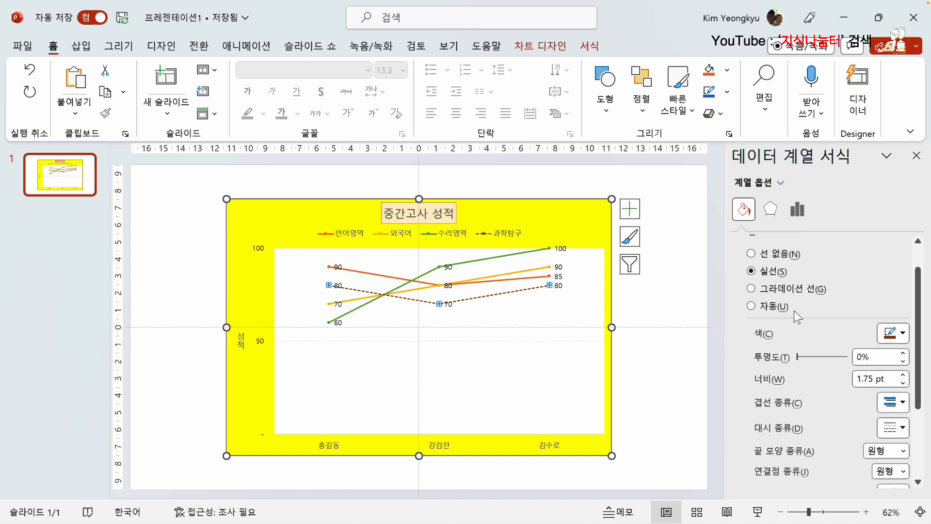
# Step: Switch the 과학탐구 line's markers (표식) to the built-in option (기본 제공) with a diamond shape
pyautogui.scroll(2, 798, 301)
pyautogui.click(796, 247)
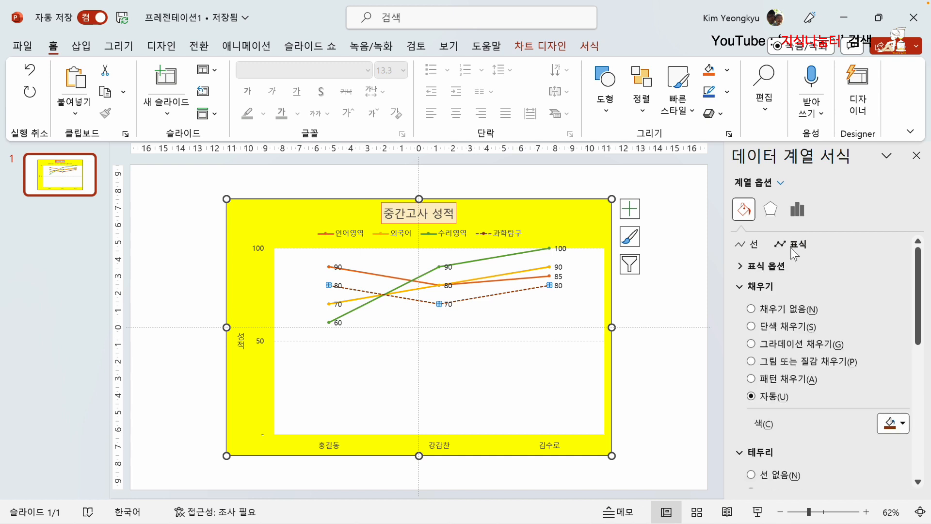
pyautogui.click(741, 268)
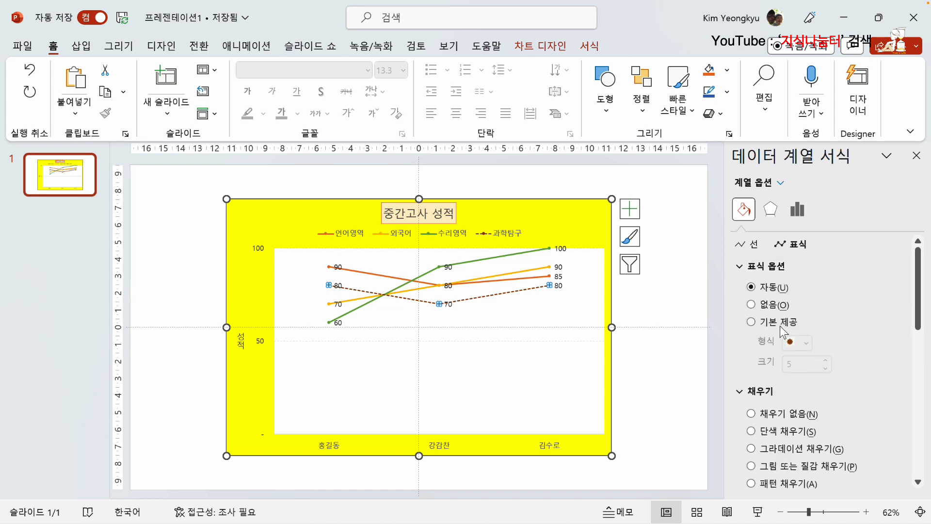
pyautogui.click(752, 322)
pyautogui.click(807, 343)
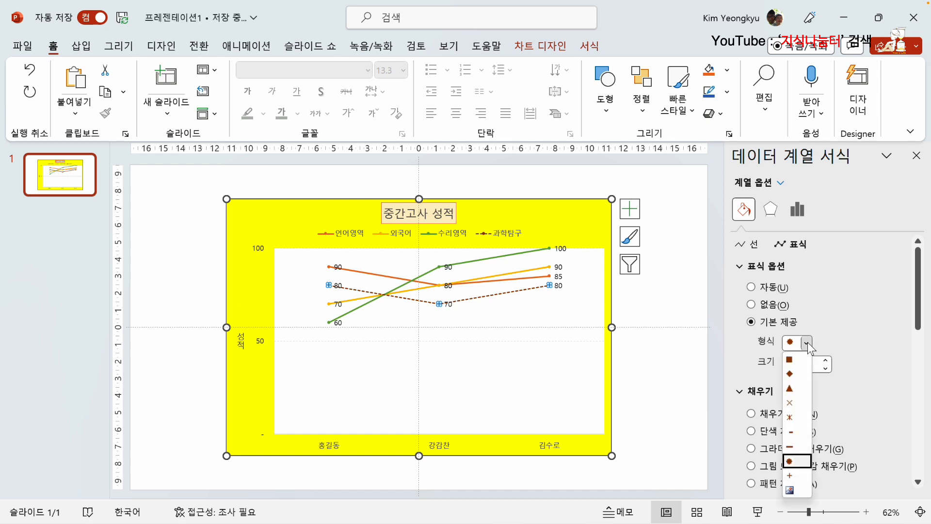
pyautogui.click(794, 373)
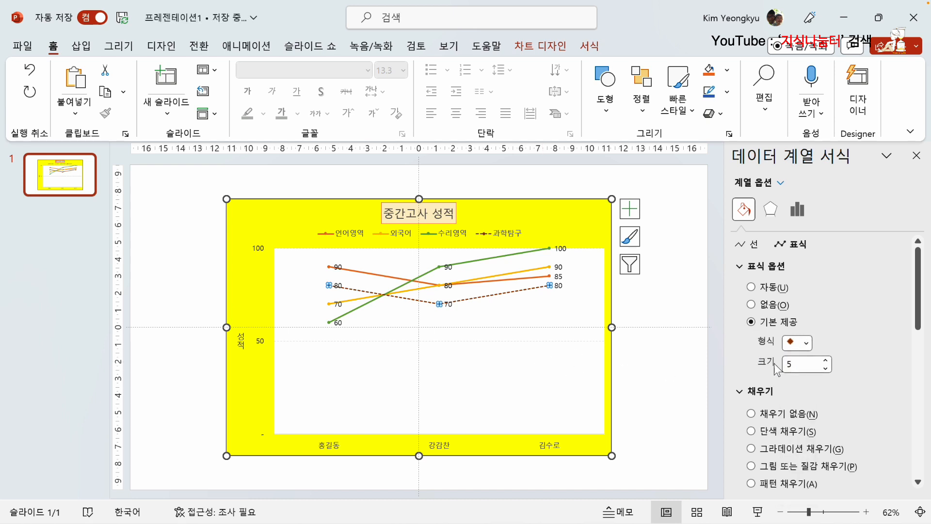
# Step: Increase the size (크기) of the 과학탐구 line's diamond markers to 18
pyautogui.click(823, 360)
pyautogui.click(823, 359)
pyautogui.click(823, 360)
pyautogui.click(823, 360)
pyautogui.click(823, 359)
pyautogui.click(823, 360)
pyautogui.click(823, 360)
pyautogui.click(823, 360)
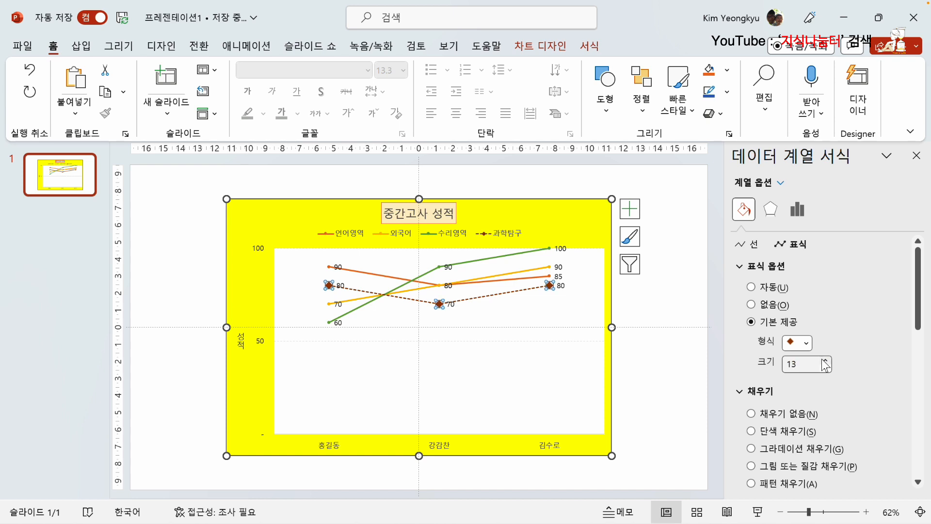
pyautogui.click(823, 359)
pyautogui.click(823, 360)
pyautogui.click(823, 360)
pyautogui.click(823, 360)
pyautogui.click(823, 360)
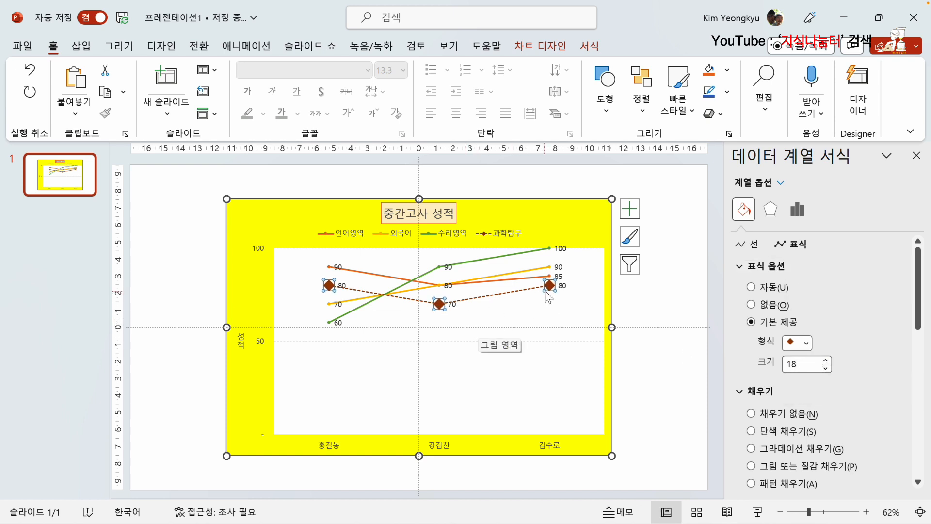
# Step: Give the 과학탐구 markers a solid green fill (단색 채우기) and deselect the series
pyautogui.scroll(-3, 825, 403)
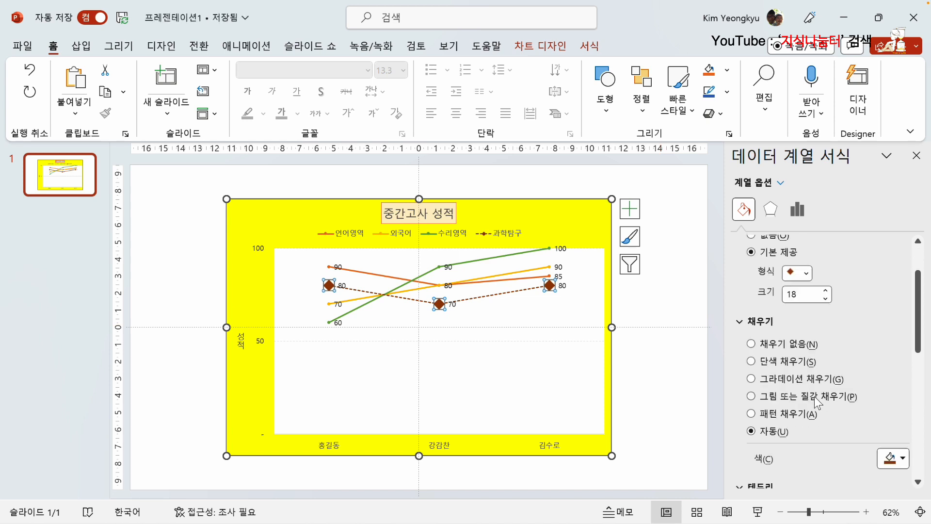
pyautogui.click(755, 362)
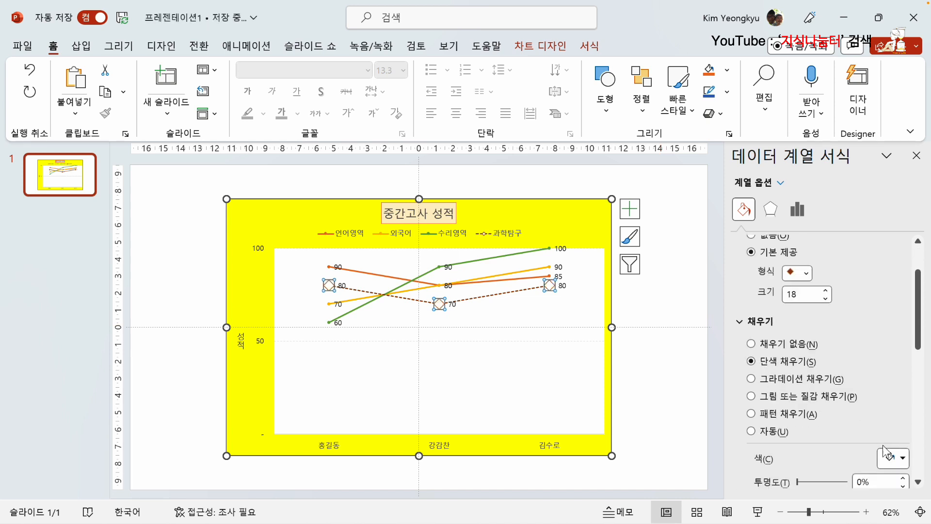
pyautogui.click(892, 458)
pyautogui.click(872, 403)
pyautogui.scroll(-3, 799, 359)
pyautogui.scroll(-2, 799, 359)
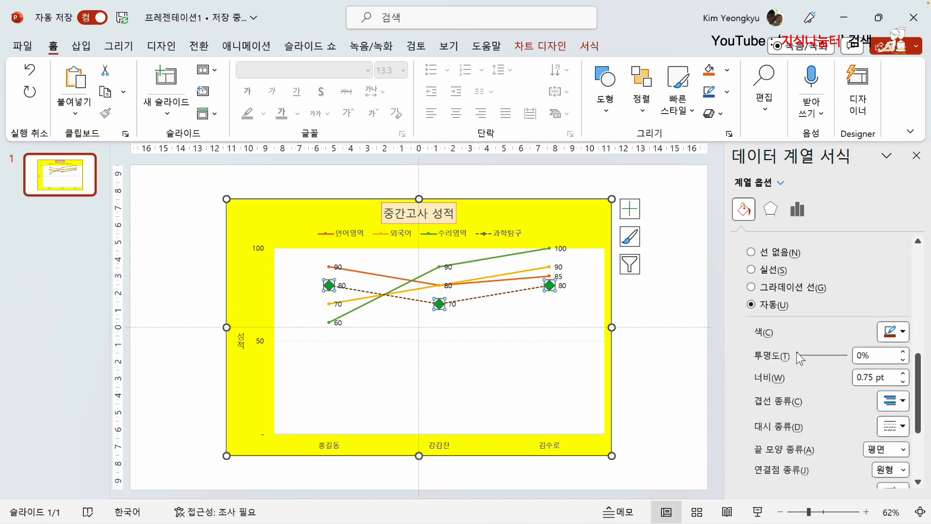
pyautogui.click(434, 361)
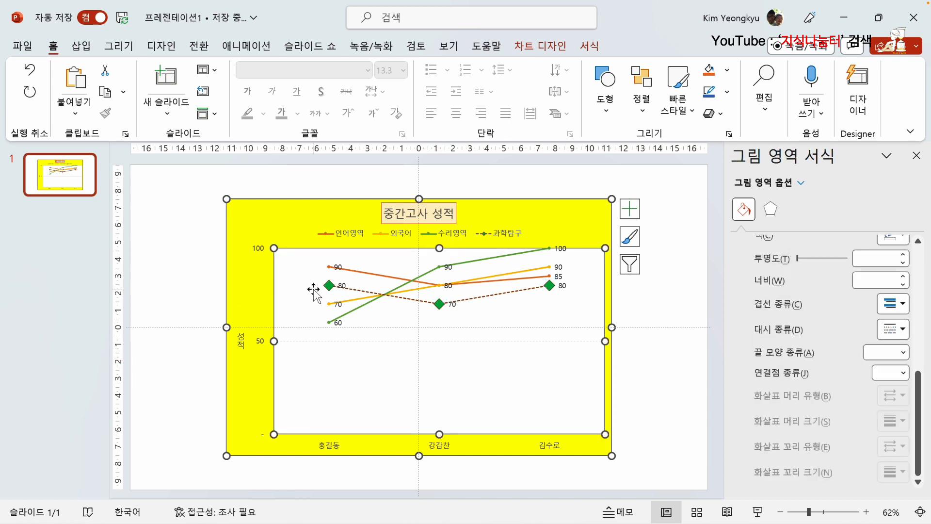
pyautogui.click(276, 233)
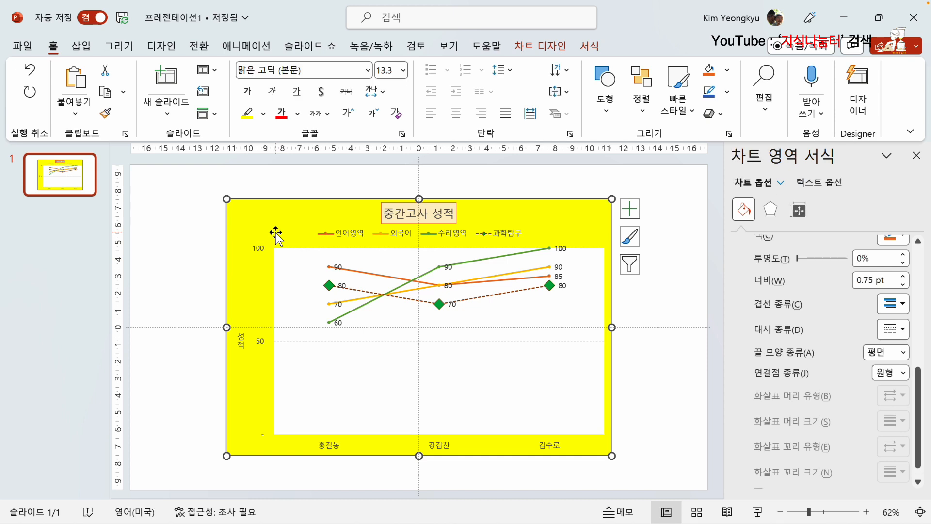
# Step: Reselect the dashed 과학탐구 line and open its data series formatting options (데이터 계열 서식)
pyautogui.click(355, 287)
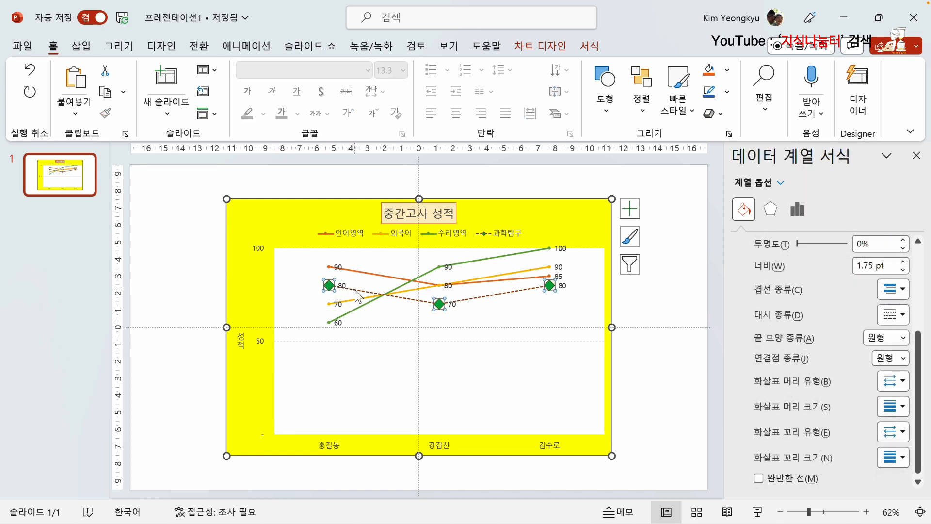
pyautogui.click(356, 290)
pyautogui.click(282, 302)
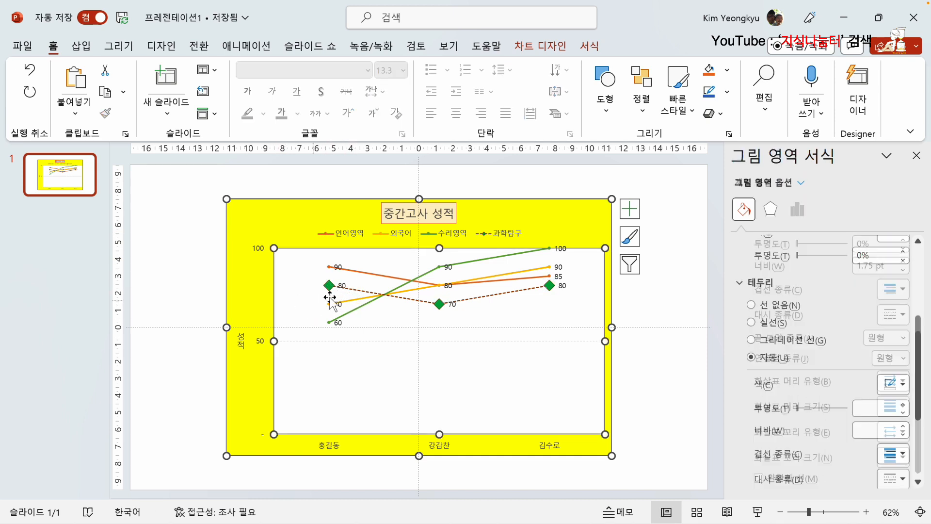
pyautogui.click(357, 291)
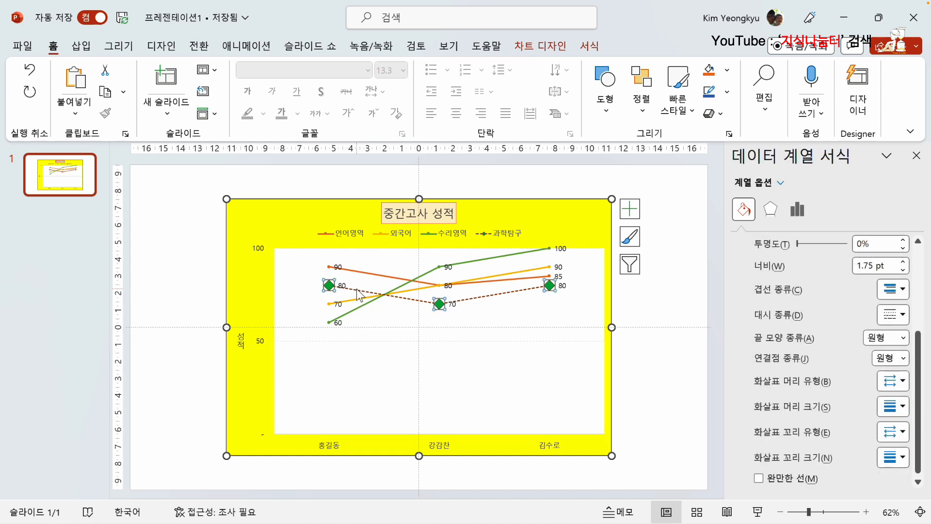
pyautogui.rightClick(357, 289)
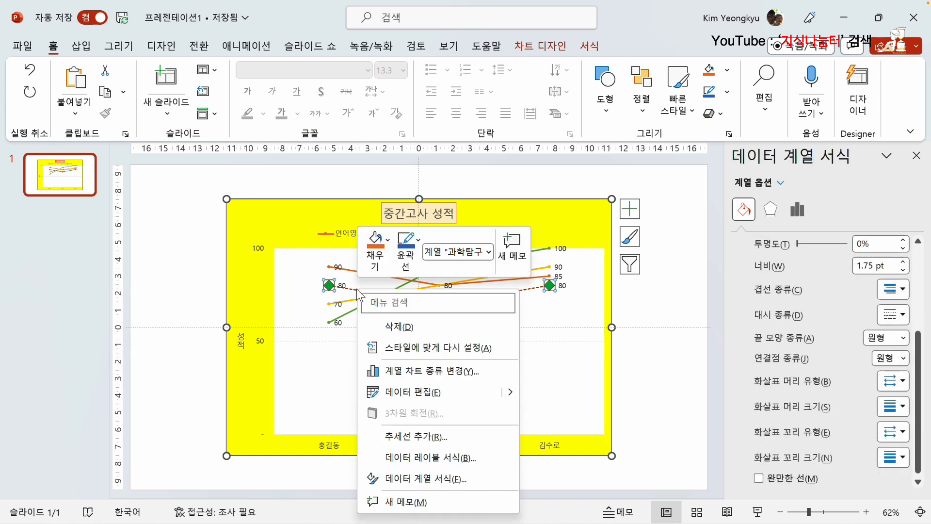
pyautogui.click(424, 479)
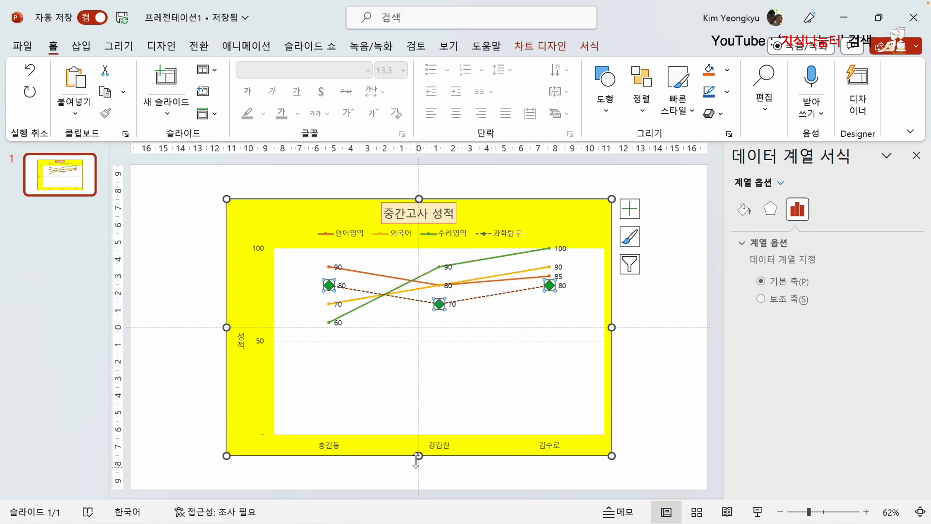
# Step: View the fill and line options of the 과학탐구 series and of the chart area (차트 영역)
pyautogui.click(773, 211)
pyautogui.click(746, 212)
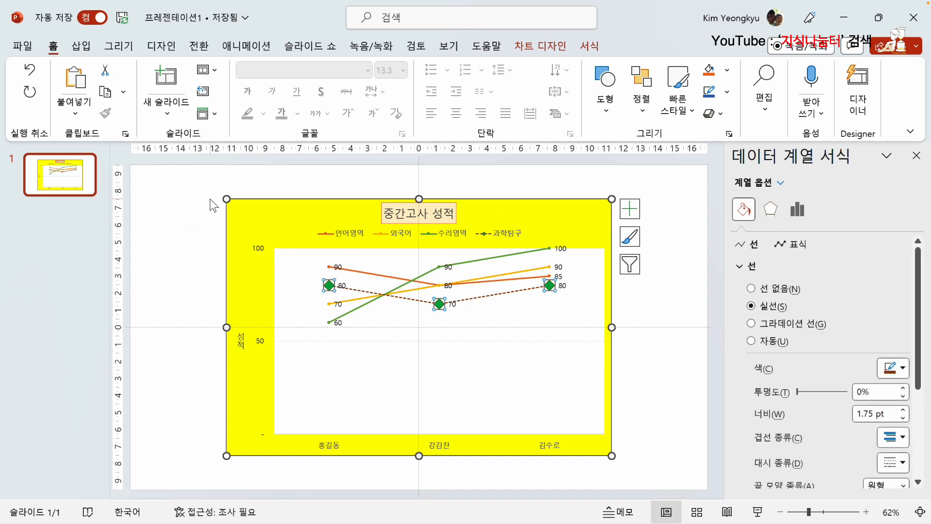
pyautogui.click(224, 198)
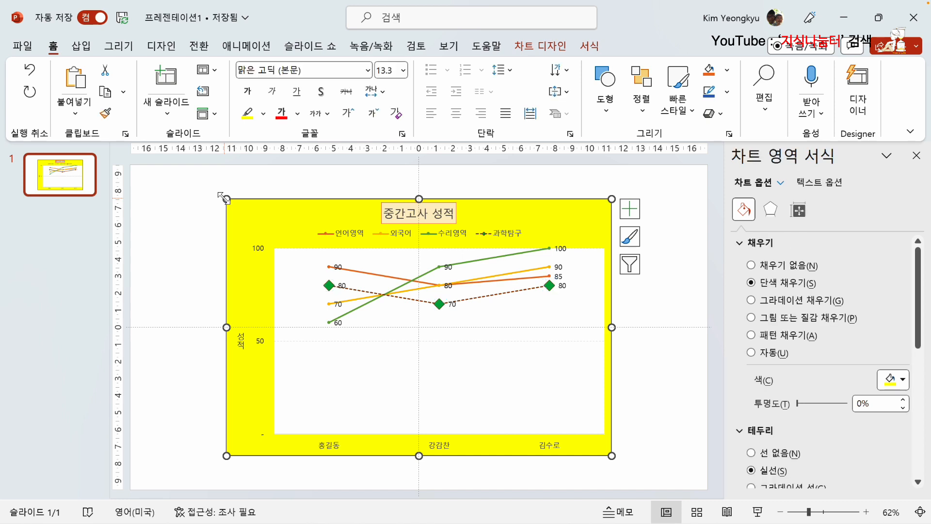
# Step: Select the value axis major gridlines (세로 (값) 축 주 눈금선) by name from the chart's element list
pyautogui.click(593, 46)
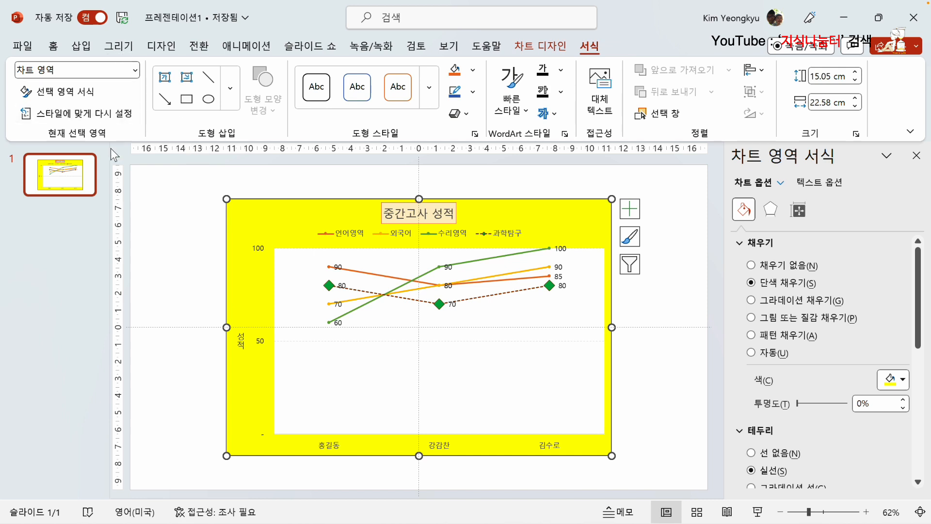
pyautogui.click(135, 71)
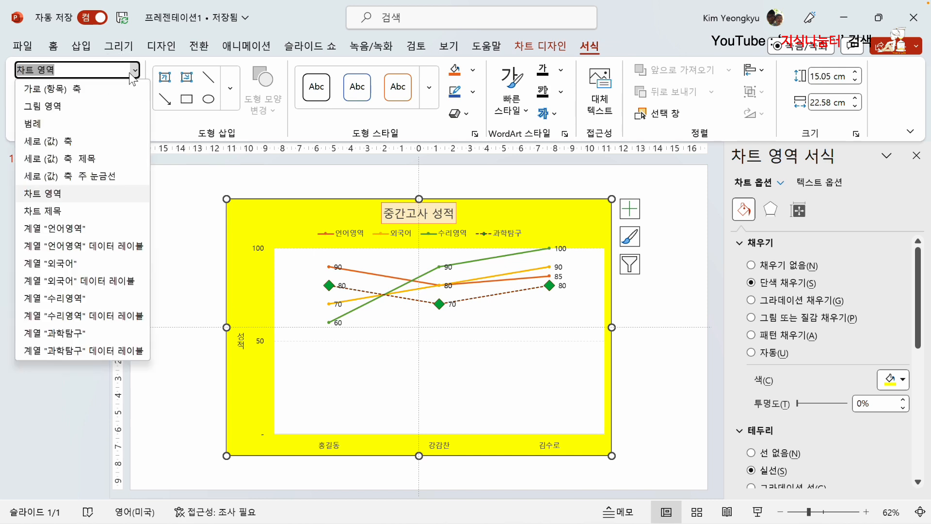
pyautogui.click(83, 177)
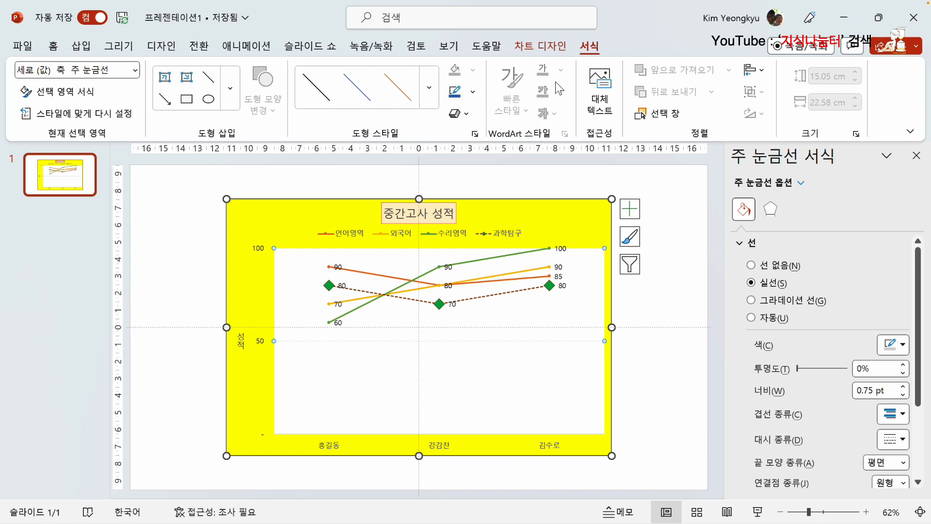
# Step: Reselect the chart area, view its context commands, dismiss them and deselect the chart
pyautogui.click(252, 219)
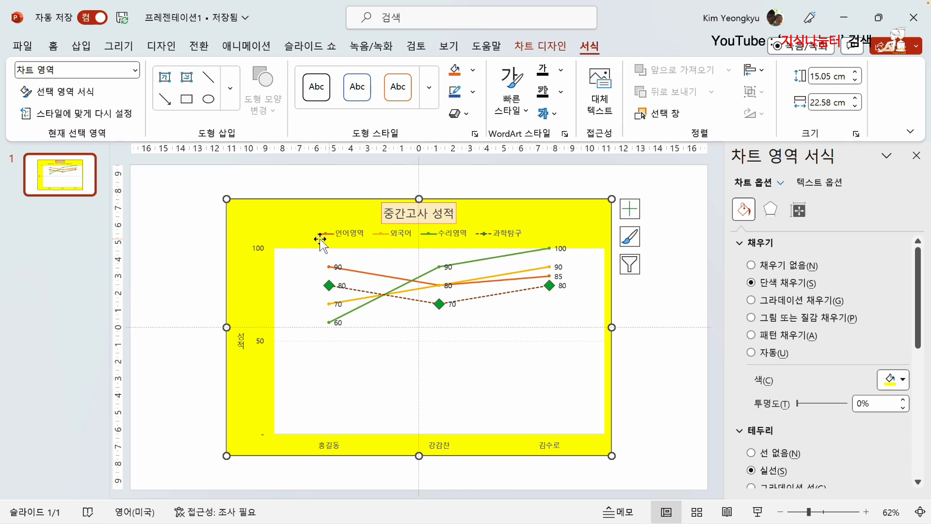
pyautogui.rightClick(245, 218)
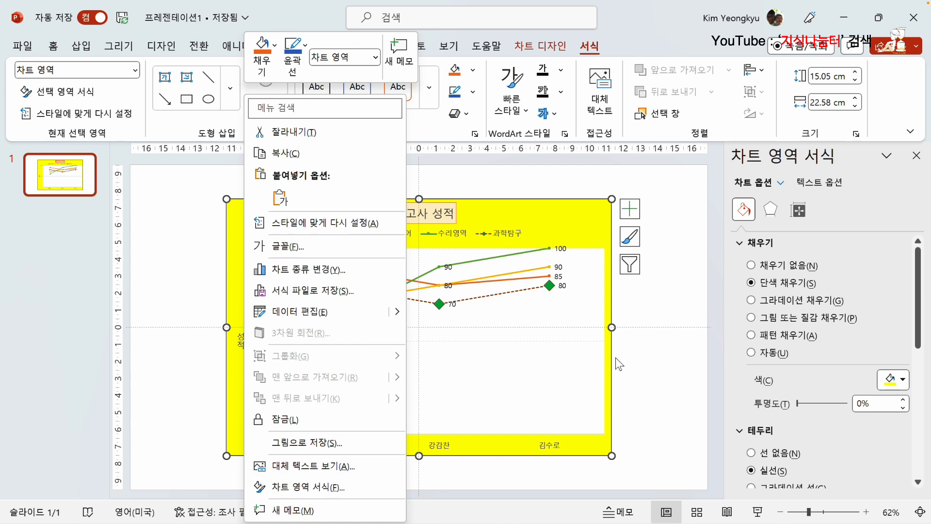
pyautogui.click(230, 273)
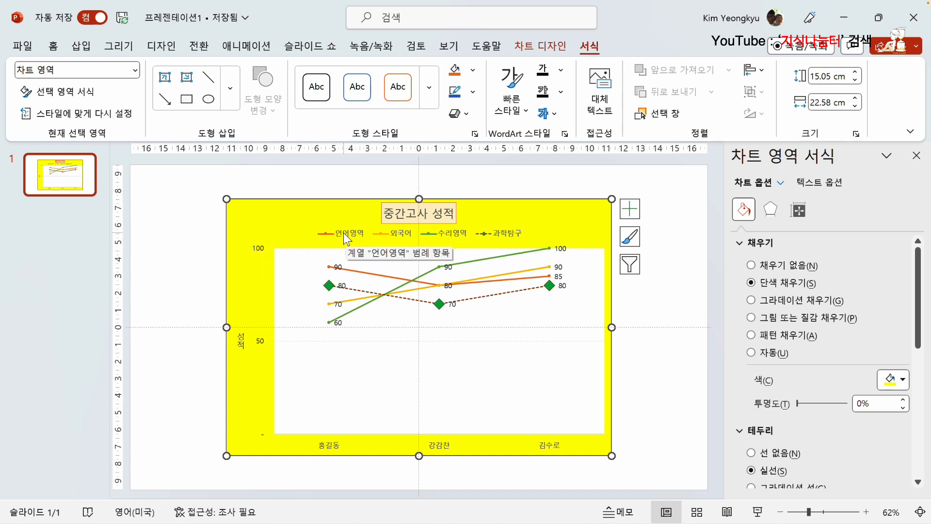
pyautogui.click(189, 238)
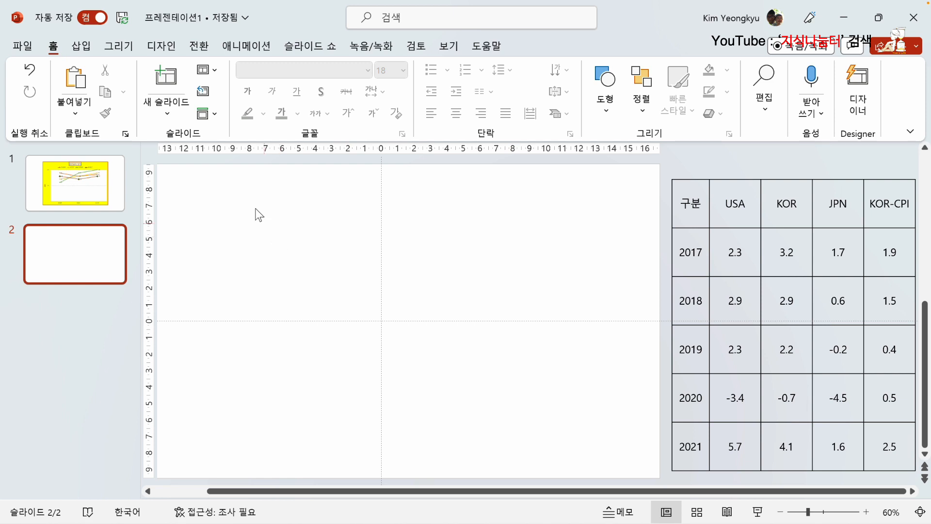
# Step: Insert a clustered column chart (묶은 세로 막대형) on the blank second slide and reposition and enlarge its data sheet window
pyautogui.click(79, 47)
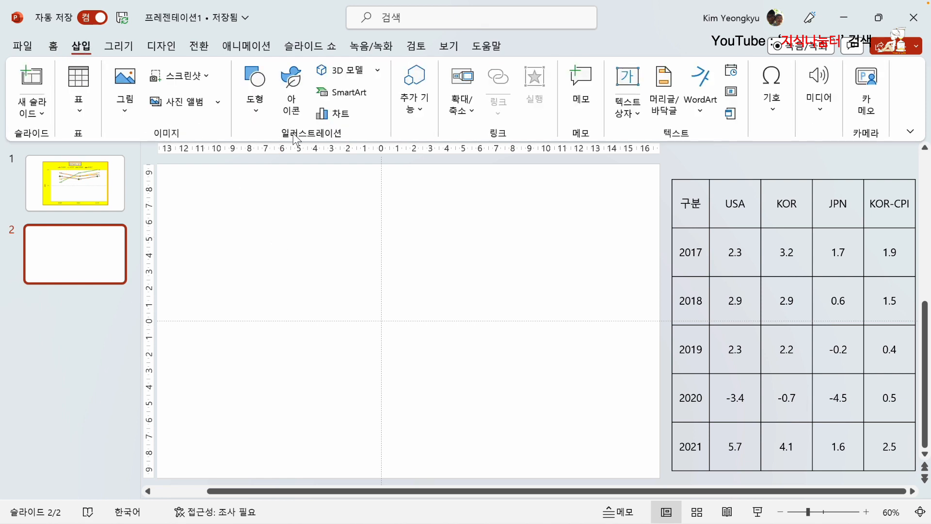
pyautogui.click(335, 115)
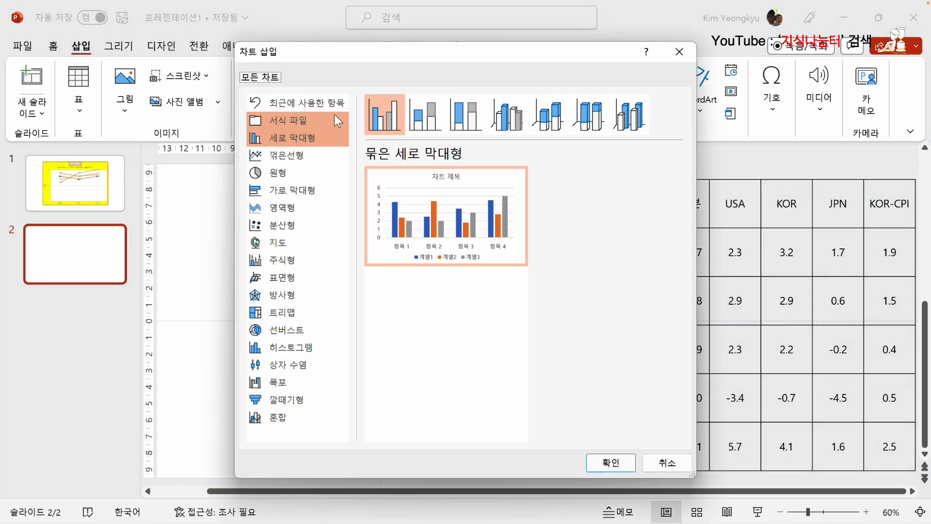
pyautogui.moveTo(290, 58); pyautogui.dragTo(88, 62)
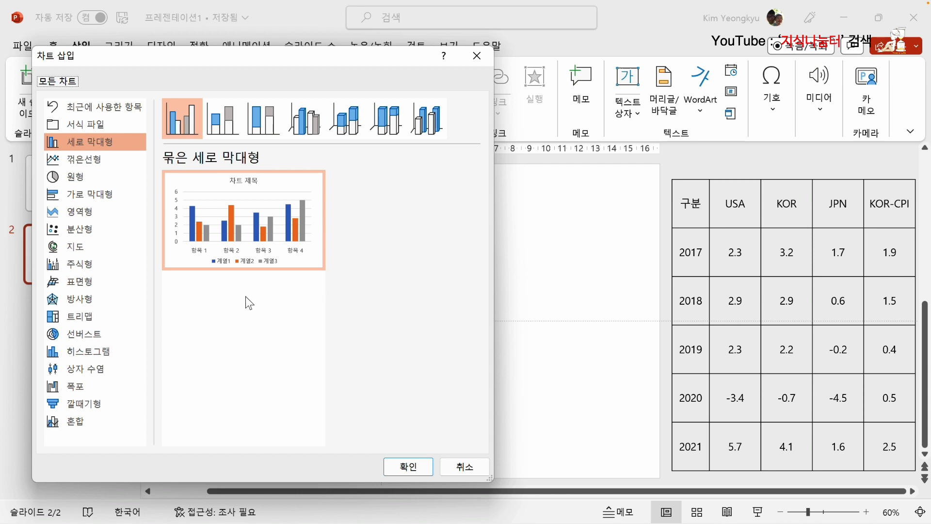
pyautogui.moveTo(217, 260)
pyautogui.click(408, 466)
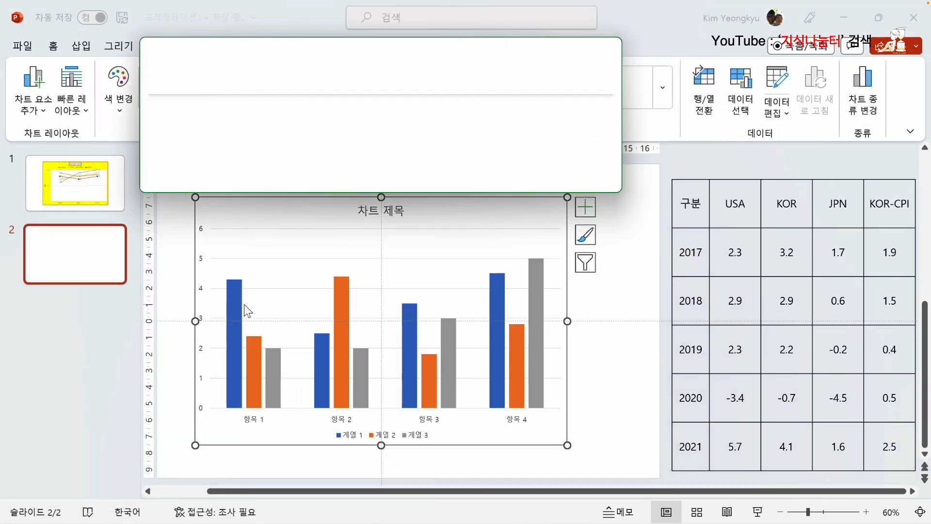
pyautogui.moveTo(417, 43); pyautogui.dragTo(317, 27)
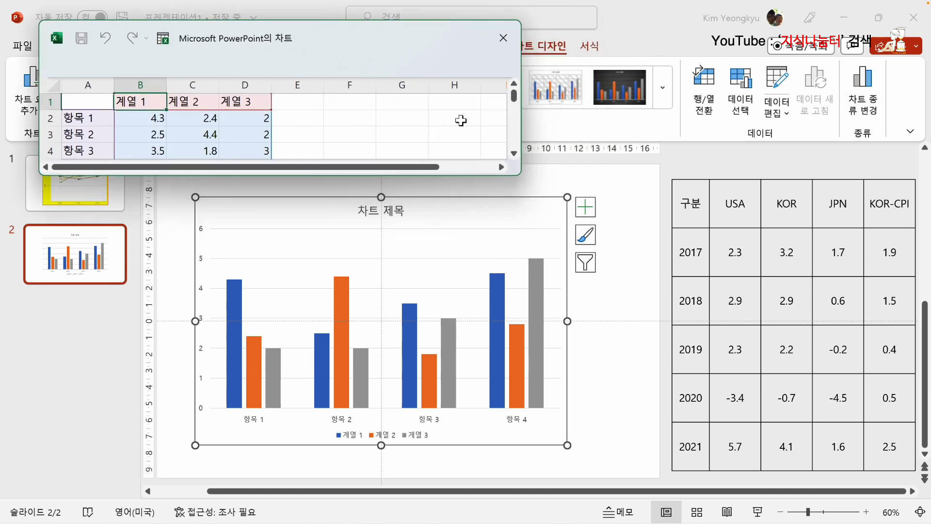
pyautogui.moveTo(521, 174); pyautogui.dragTo(560, 189)
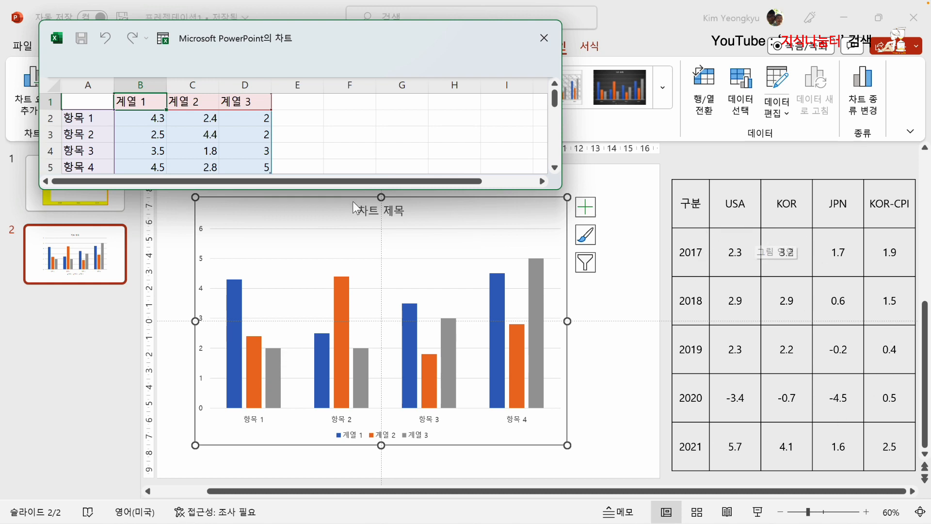
pyautogui.click(180, 118)
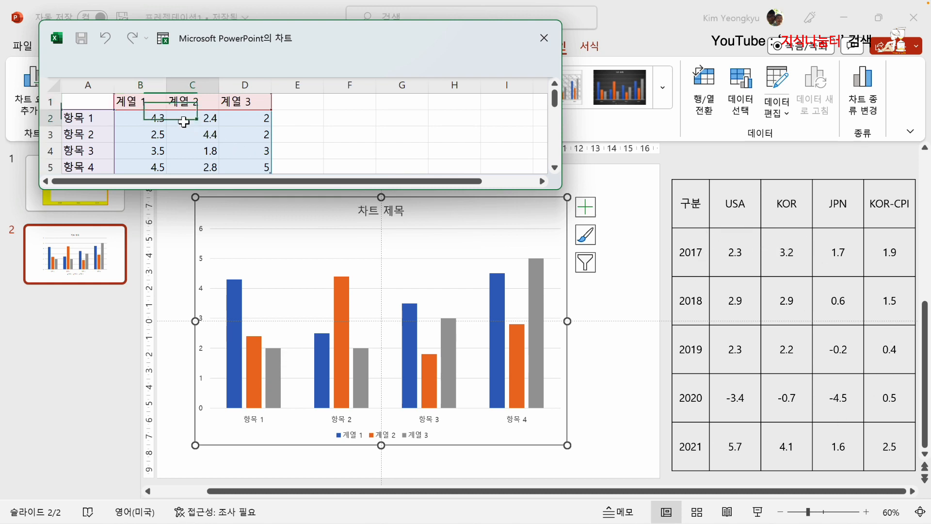
pyautogui.click(144, 104)
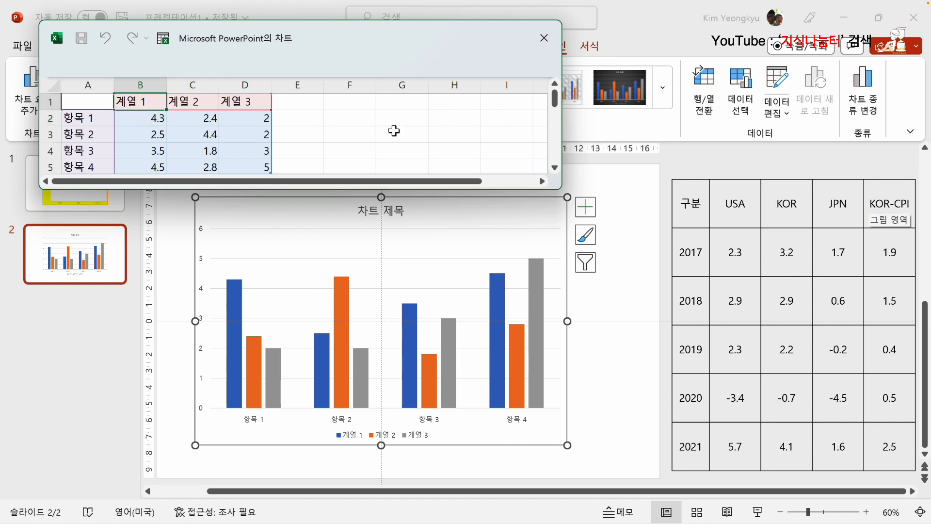
pyautogui.press('Return')
pyautogui.click(138, 104)
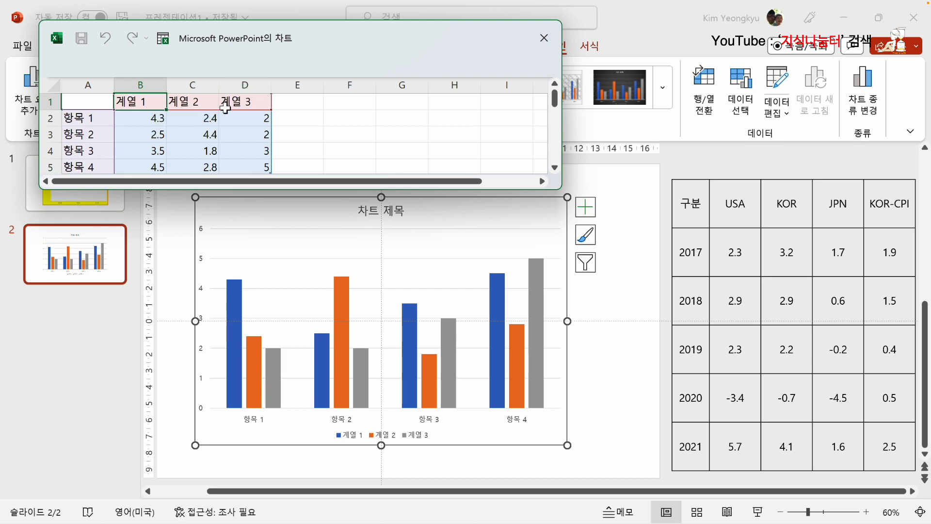
pyautogui.click(143, 132)
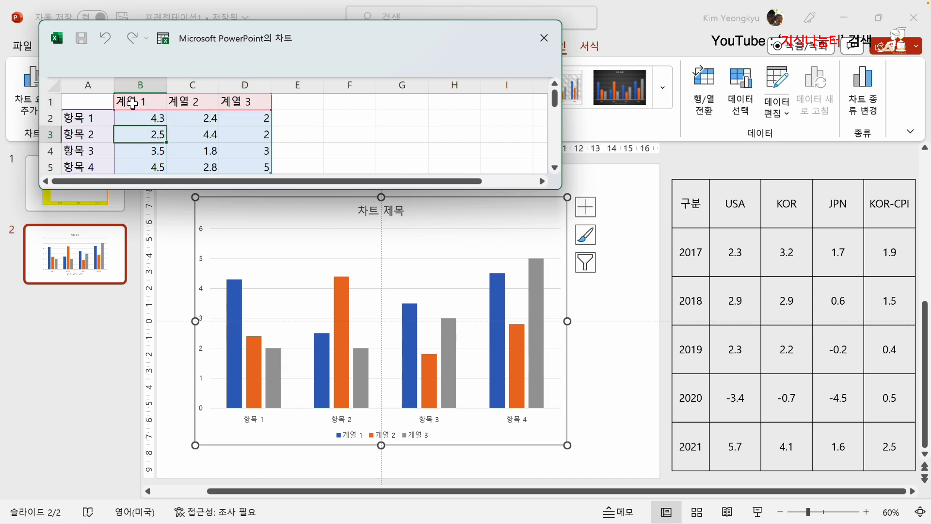
# Step: Enter the series names USA, KOR, JPN and KOR-CPI across cells B1 to E1 of the chart data sheet
pyautogui.moveTo(132, 102); pyautogui.dragTo(310, 103)
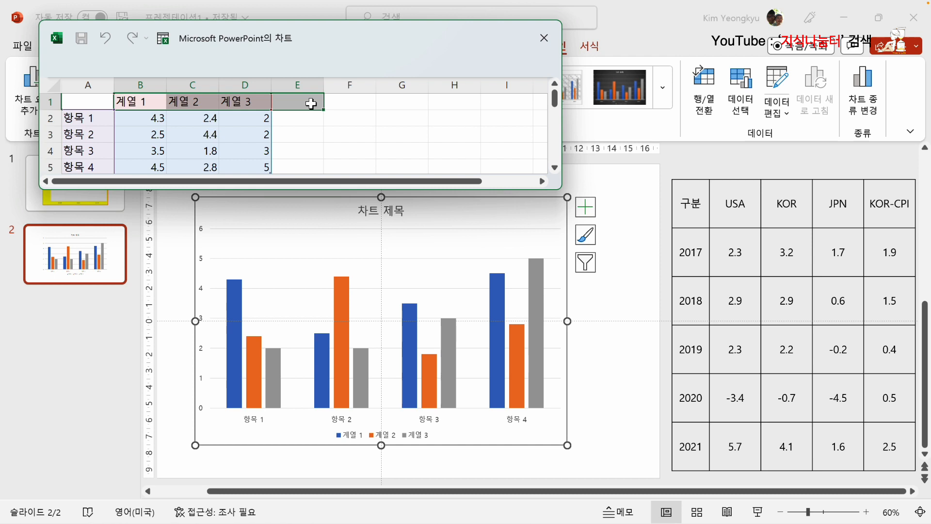
pyautogui.write('U')
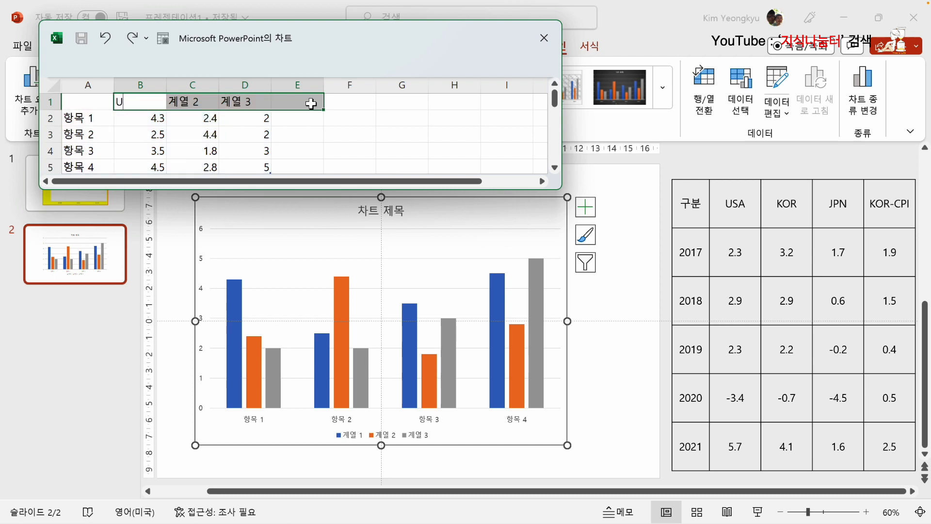
pyautogui.write('SA')
pyautogui.press('Return')
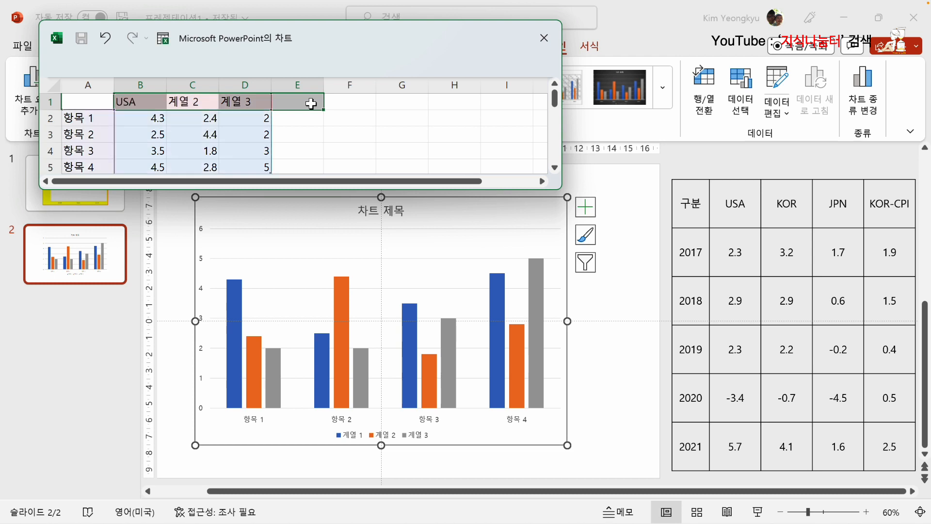
pyautogui.write('KOR')
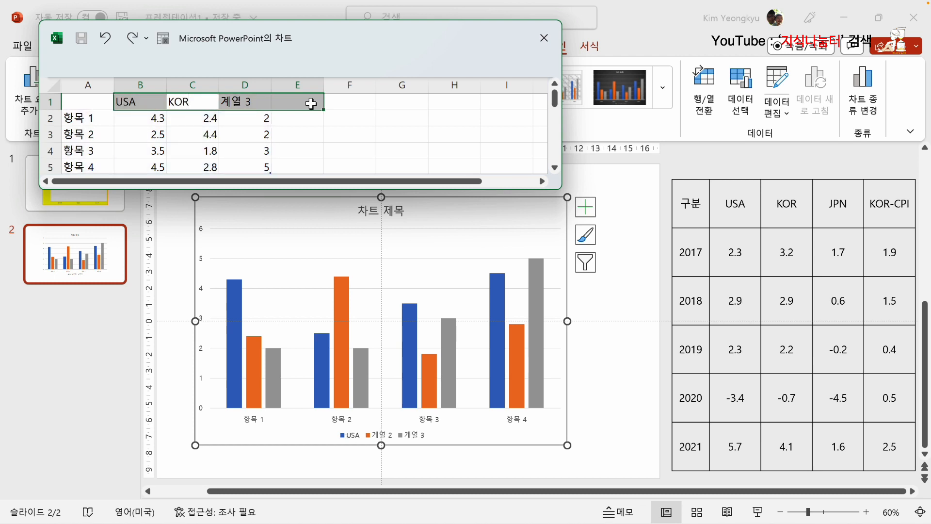
pyautogui.press('Return')
pyautogui.write('JP')
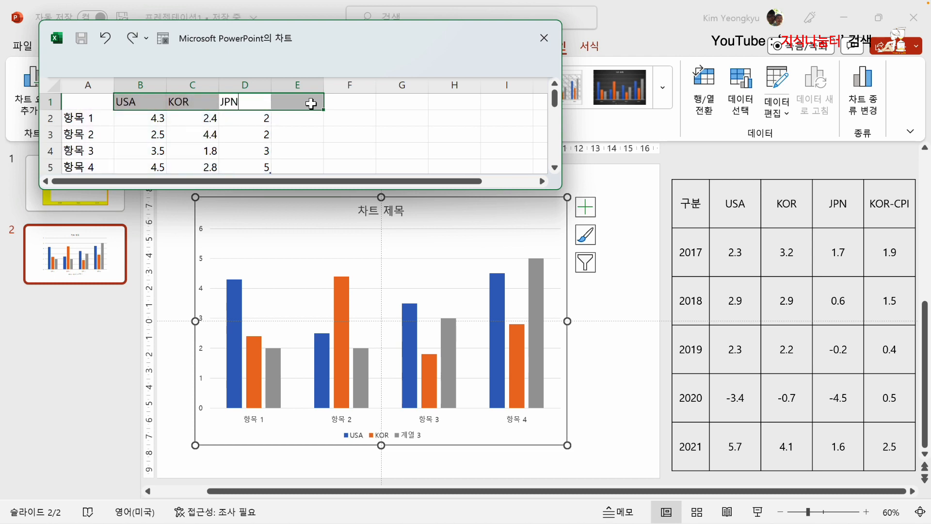
pyautogui.write('N')
pyautogui.press('Return')
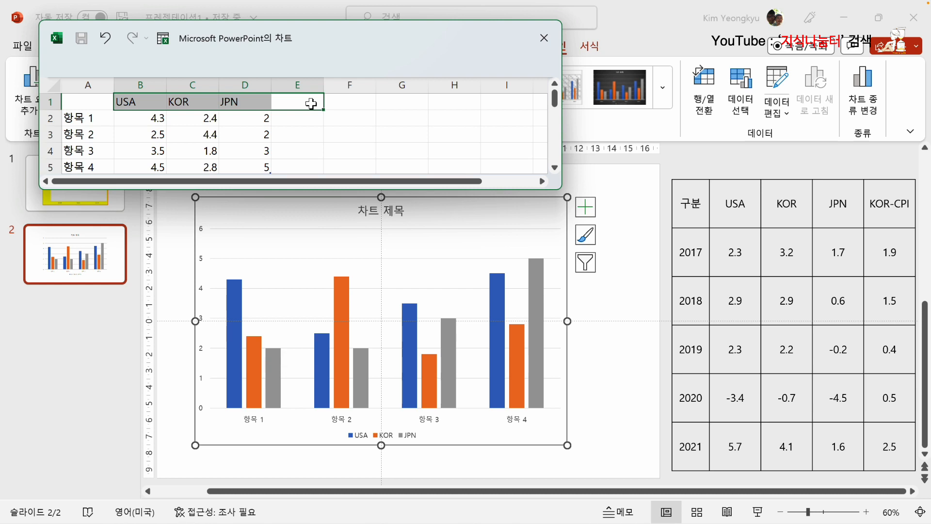
pyautogui.write('KOR-CPI')
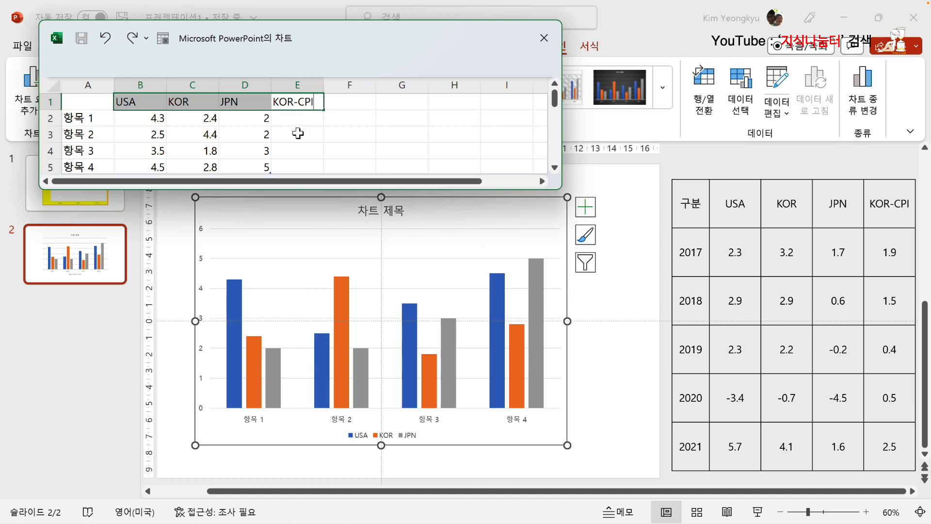
# Step: Make the data sheet window taller and fill cells A2 to A6 with the years 2017 to 2021 as a series
pyautogui.click(85, 120)
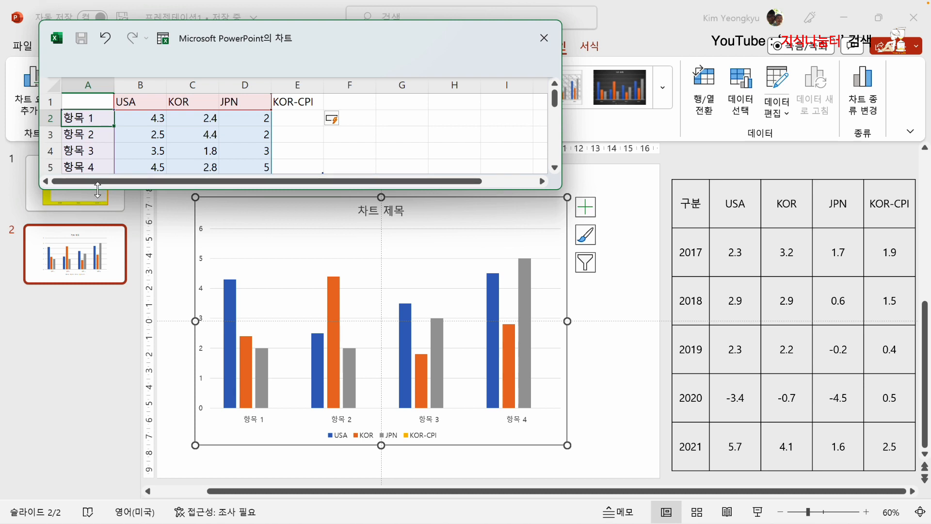
pyautogui.moveTo(98, 189); pyautogui.dragTo(95, 368)
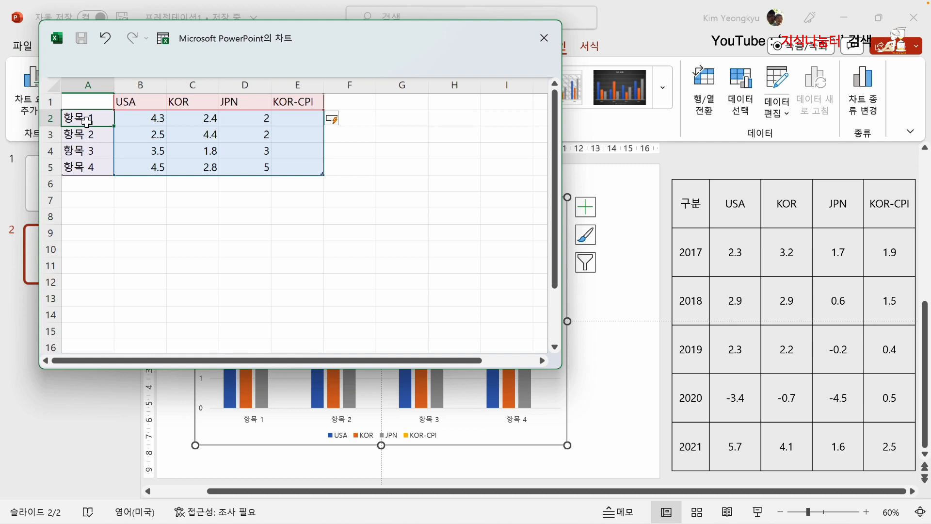
pyautogui.write('2017')
pyautogui.press('Return')
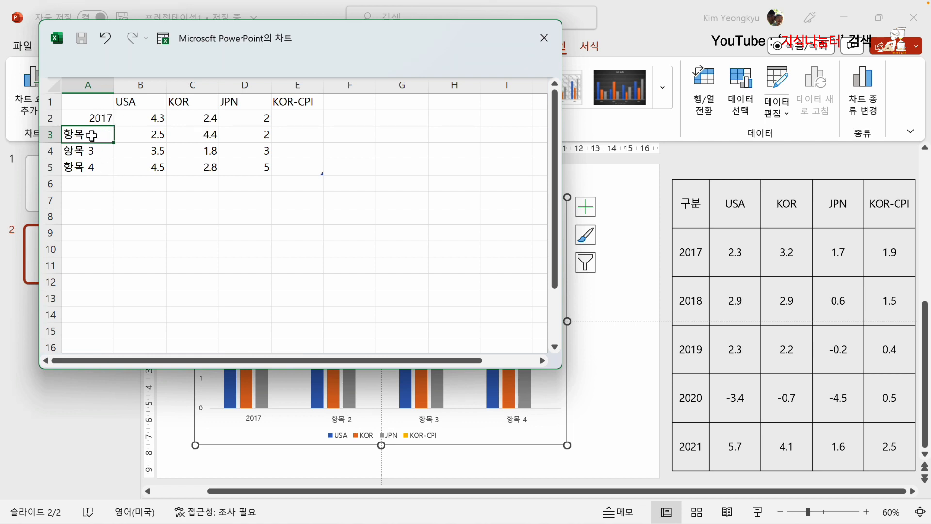
pyautogui.write('2018')
pyautogui.press('Return')
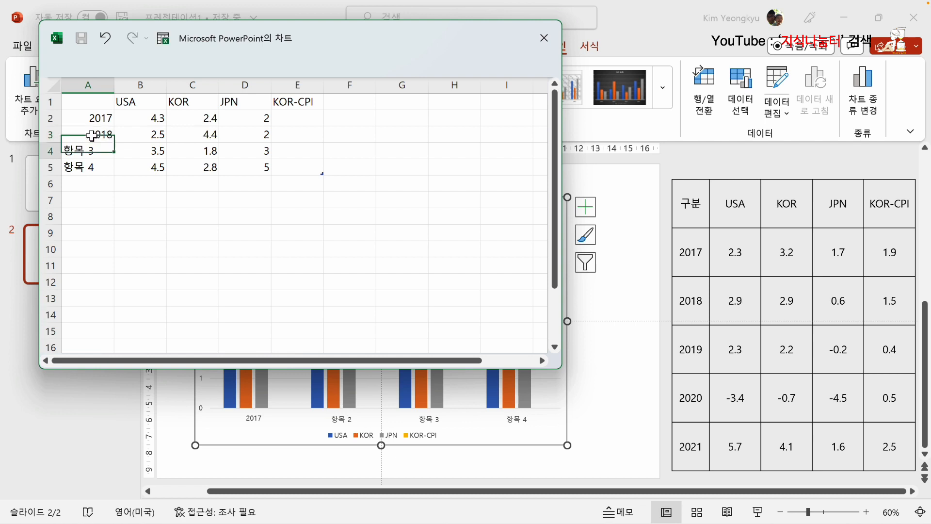
pyautogui.moveTo(93, 119); pyautogui.dragTo(94, 122)
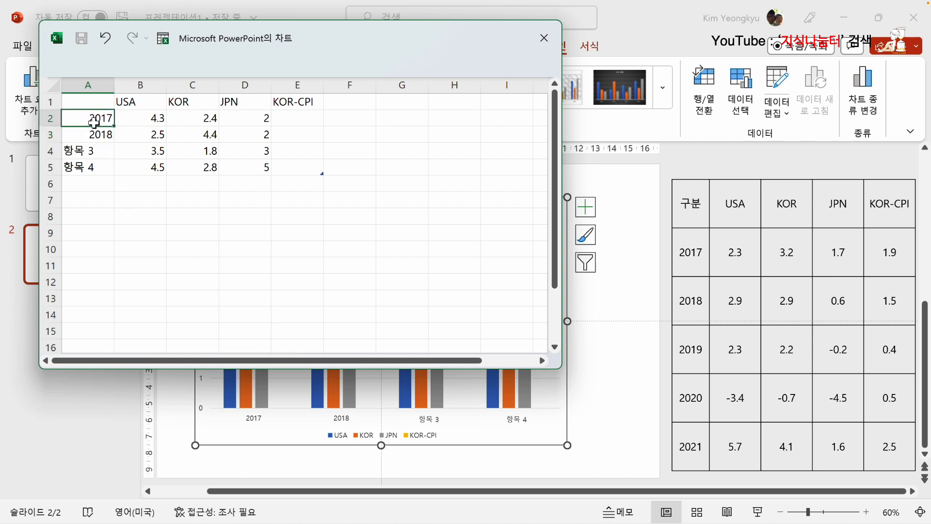
pyautogui.moveTo(94, 123); pyautogui.dragTo(101, 128)
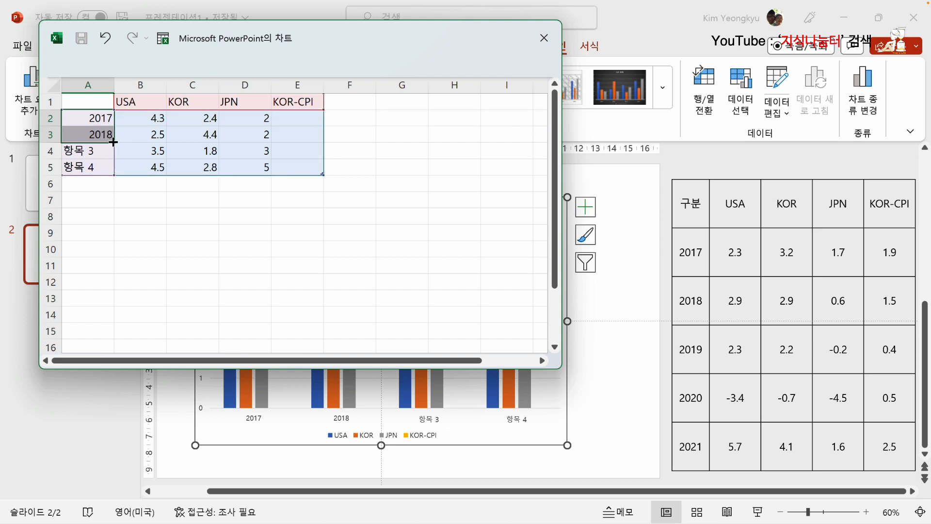
pyautogui.moveTo(113, 142); pyautogui.dragTo(111, 189)
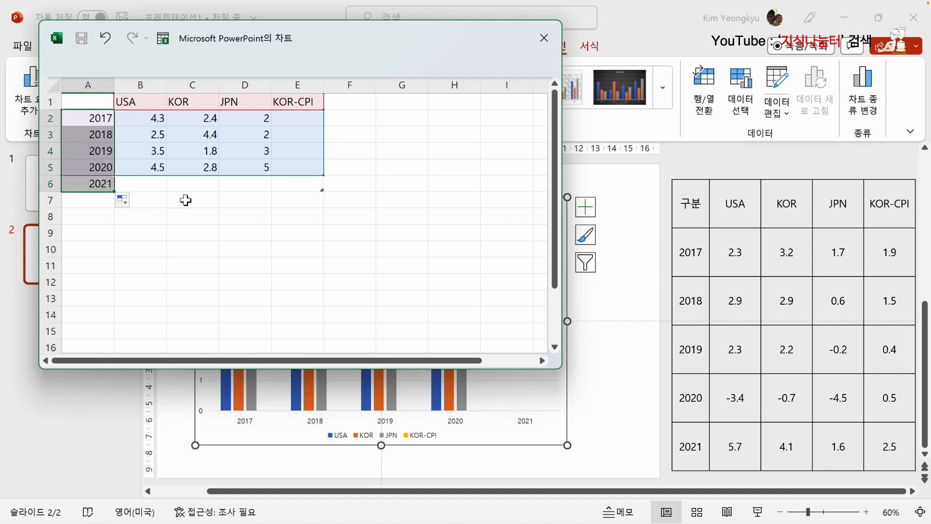
# Step: Replace the sample data in B2:E6 with the values of the reference table beside the slide, starting with 2.3 for USA in 2017
pyautogui.click(160, 194)
pyautogui.click(141, 119)
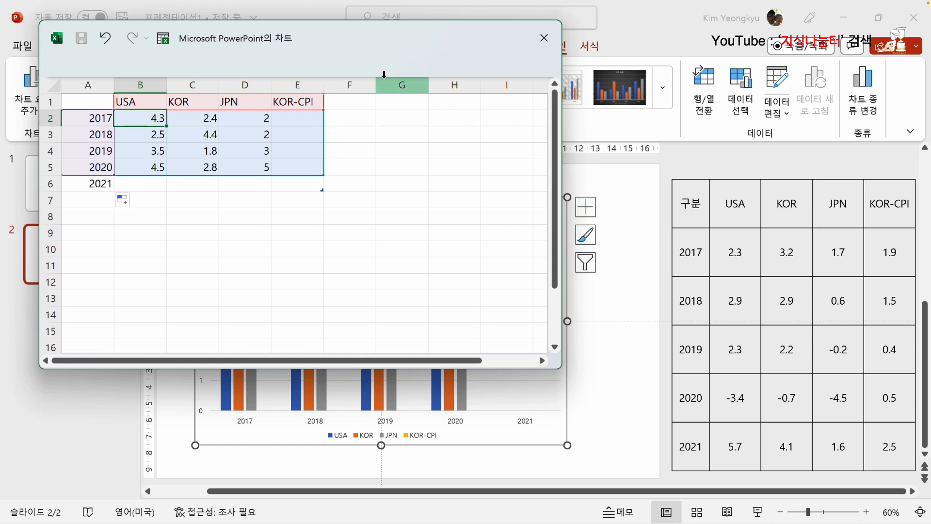
pyautogui.write('2.3')
pyautogui.press('Return')
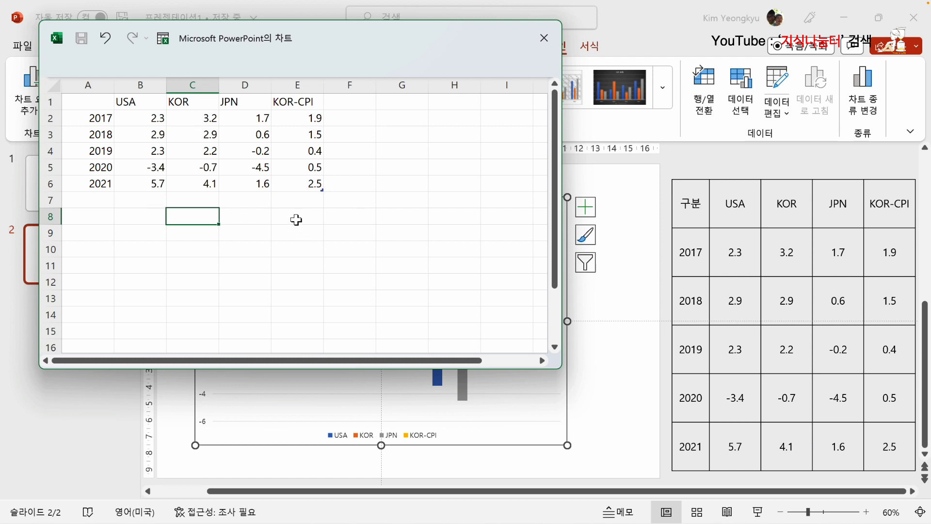
# Step: Close the chart data sheet and enlarge the chart to fill most of the second slide
pyautogui.click(545, 41)
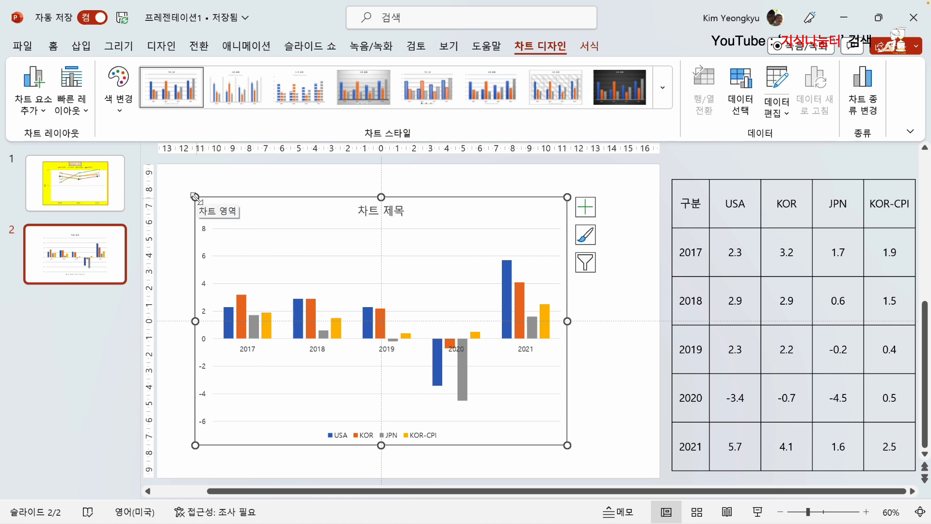
pyautogui.moveTo(195, 197); pyautogui.dragTo(173, 179)
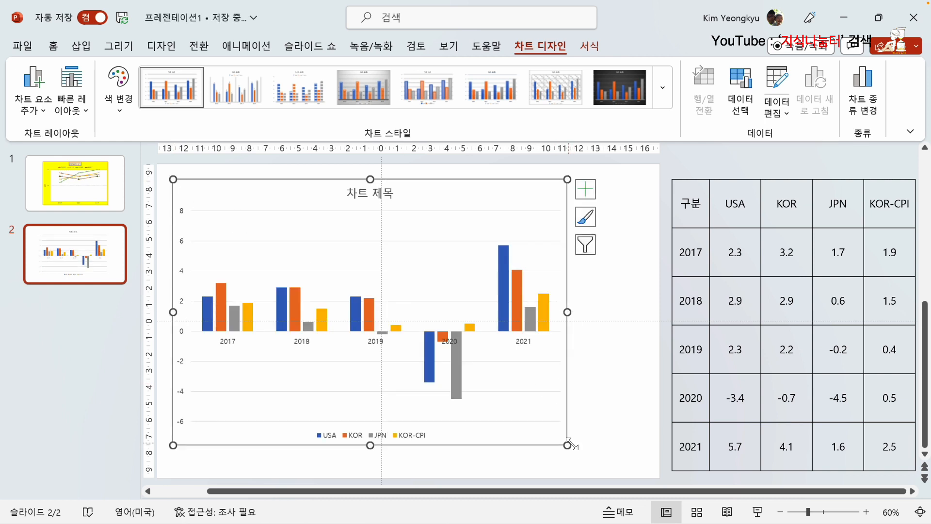
pyautogui.moveTo(568, 444); pyautogui.dragTo(646, 465)
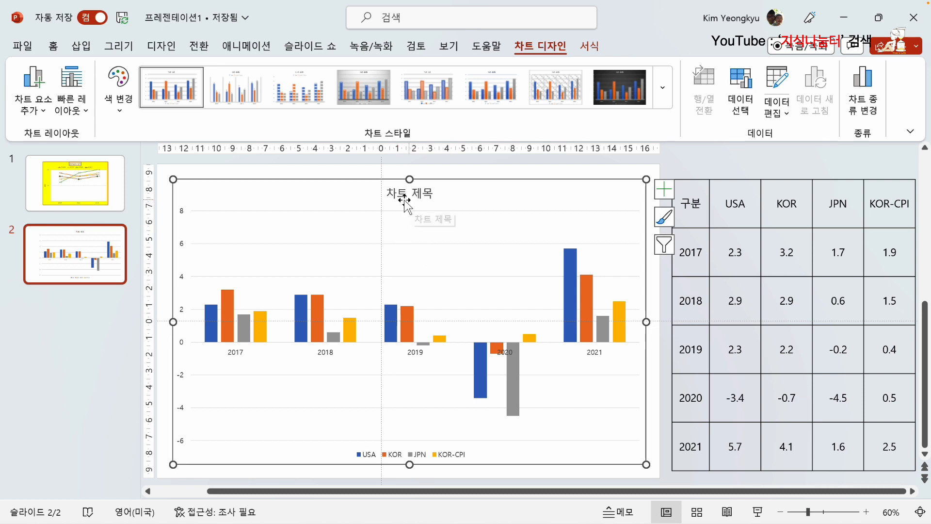
# Step: Replace the chart's placeholder title with 국가별 경제성장률
pyautogui.click(395, 194)
pyautogui.click(396, 193)
pyautogui.doubleClick(396, 193)
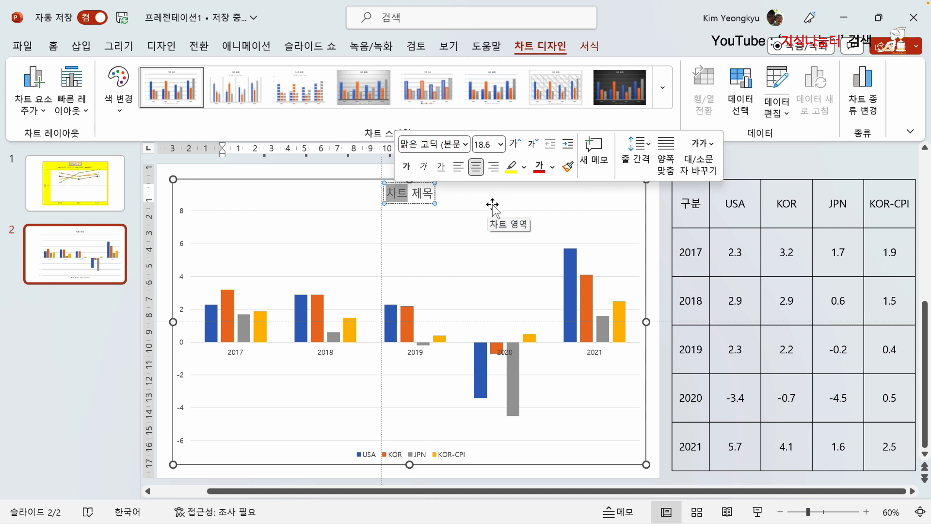
pyautogui.hotkey('shift', 'Right')
pyautogui.hotkey('shift', 'Right')
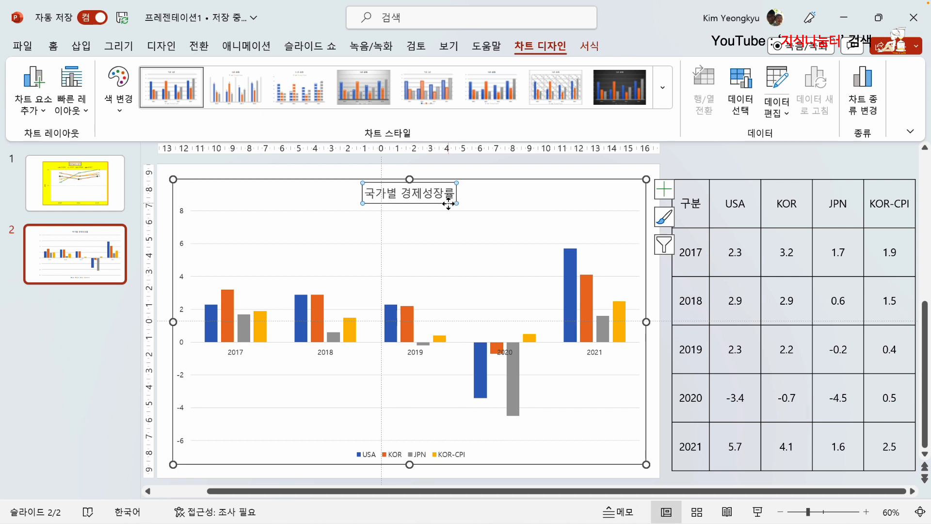
# Step: Make the chart title bold and increase its font size to 20
pyautogui.click(53, 46)
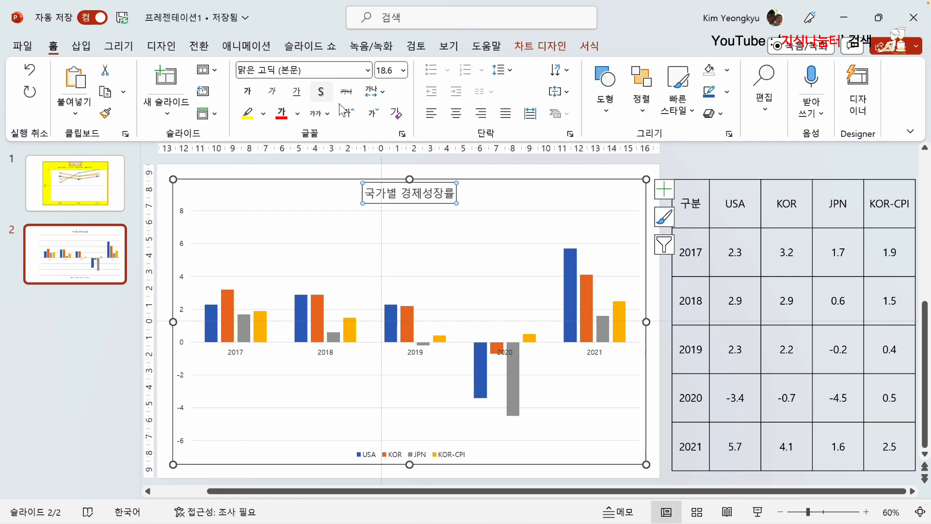
pyautogui.click(249, 94)
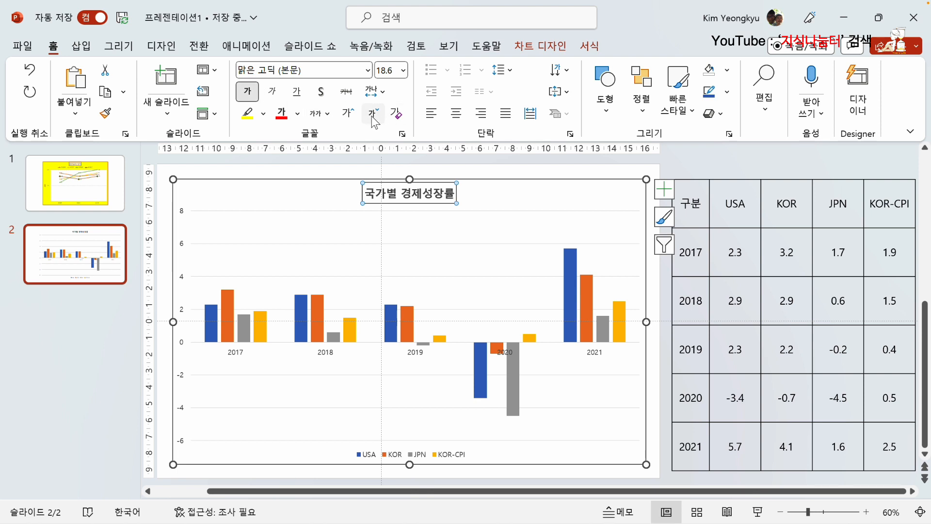
pyautogui.click(349, 115)
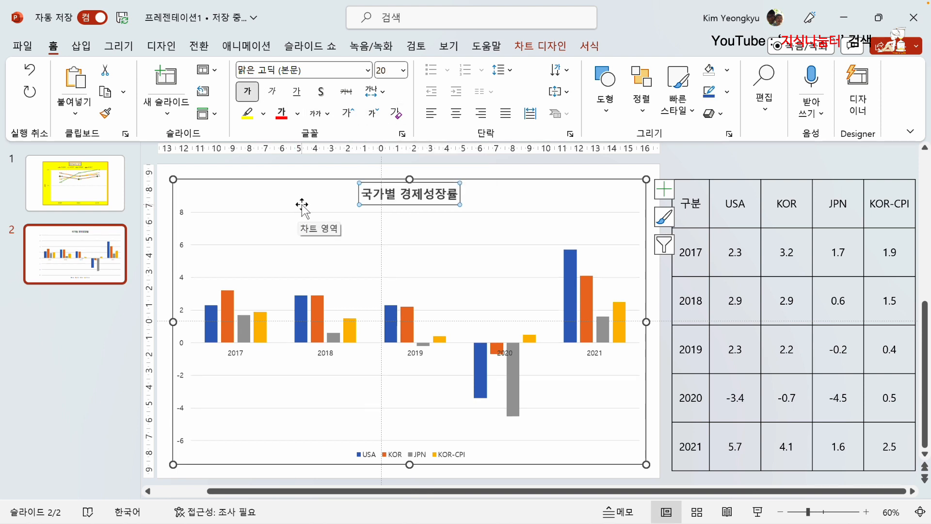
pyautogui.click(286, 180)
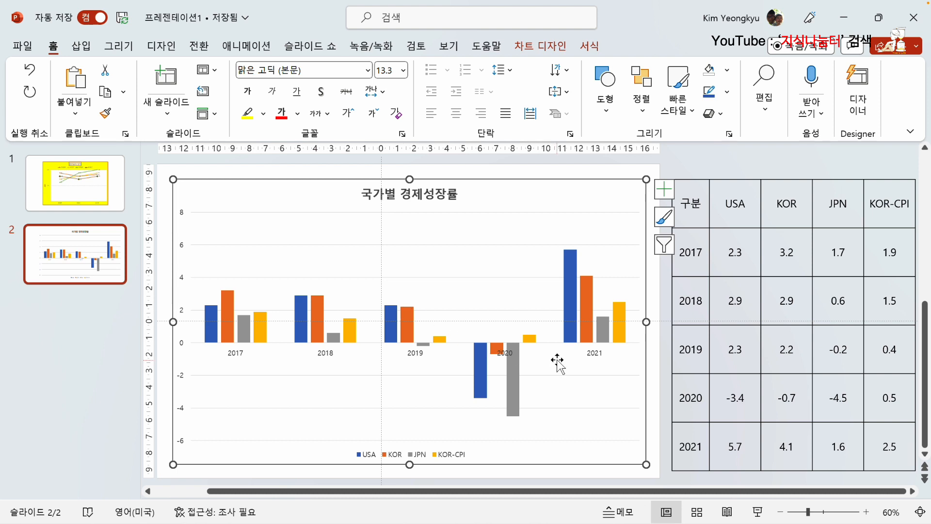
# Step: Change the KOR-CPI series to a line with markers (표식이 있는 꺾은선형) plotted on the secondary axis
pyautogui.moveTo(619, 327)
pyautogui.click(619, 307)
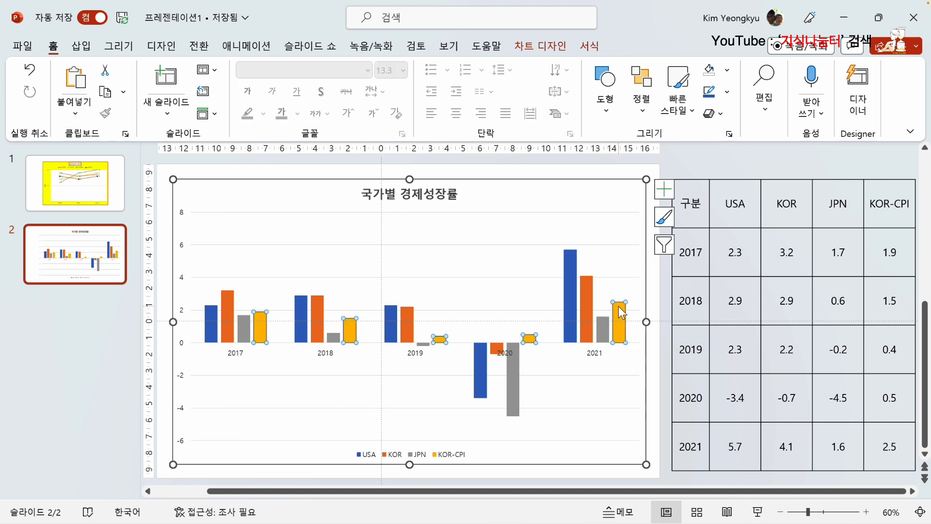
pyautogui.rightClick(618, 306)
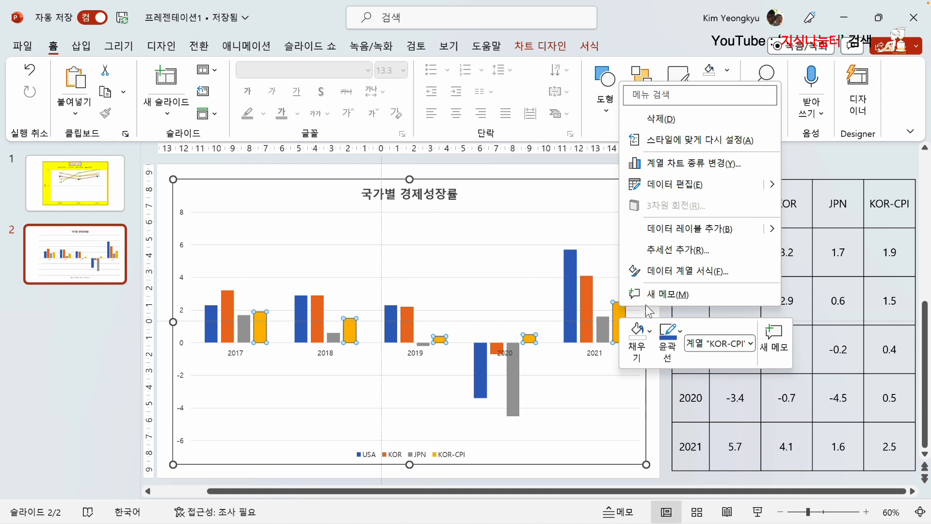
pyautogui.click(665, 167)
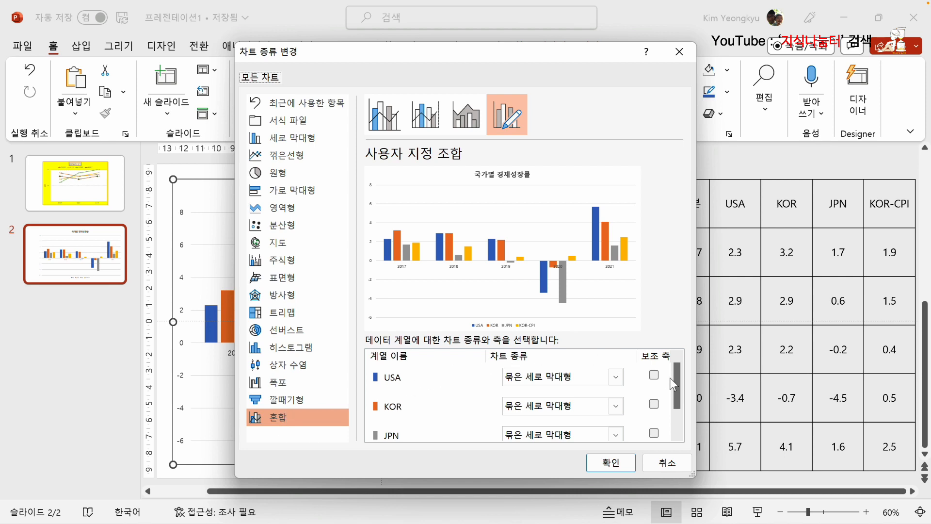
pyautogui.moveTo(675, 383); pyautogui.dragTo(678, 412)
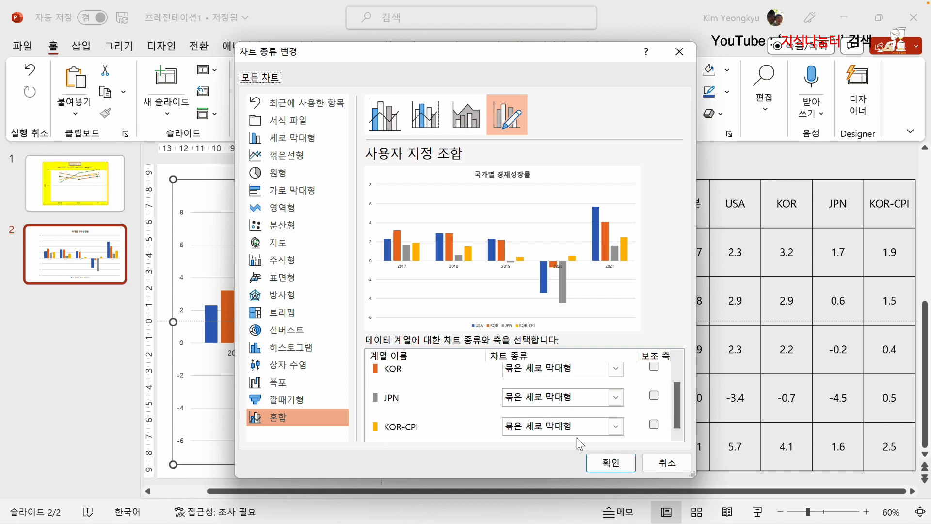
pyautogui.click(616, 427)
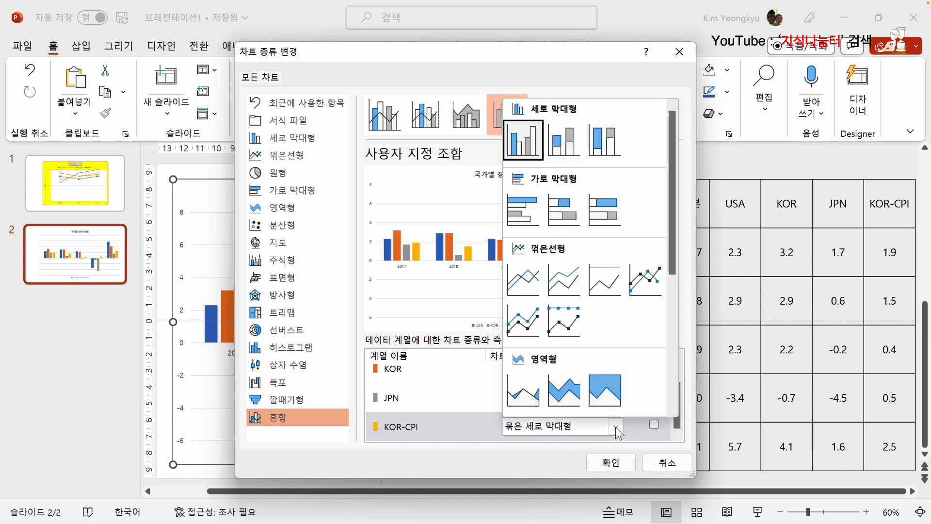
pyautogui.click(643, 290)
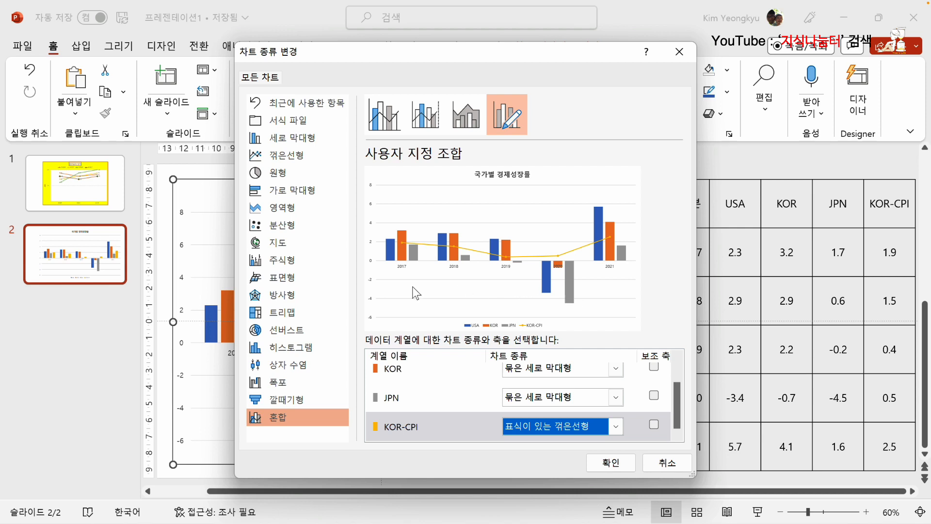
pyautogui.click(655, 426)
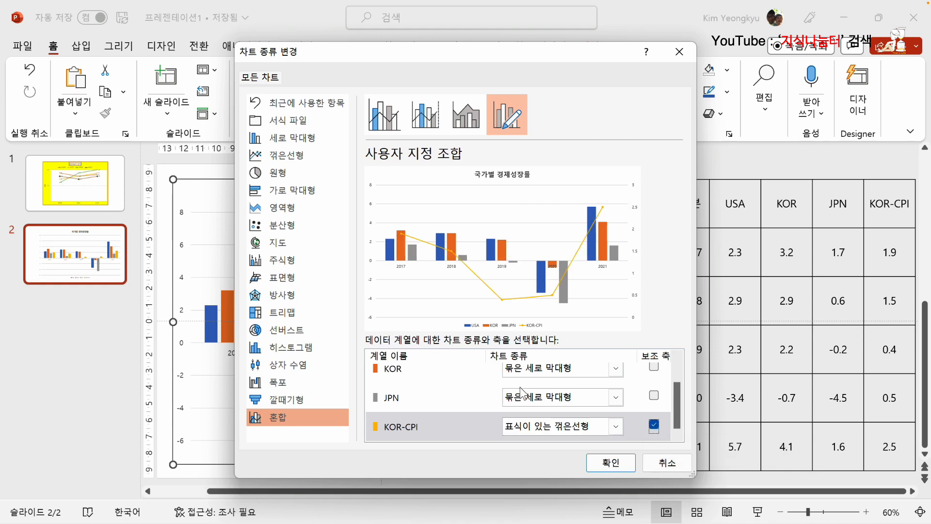
pyautogui.click(611, 464)
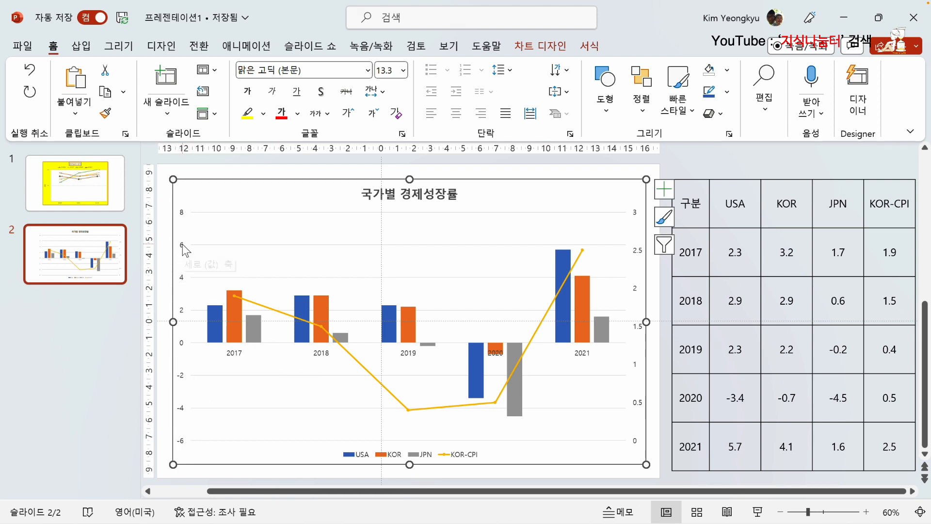
# Step: Set the secondary vertical axis bounds to a minimum of -6 and a maximum of 6
pyautogui.click(640, 254)
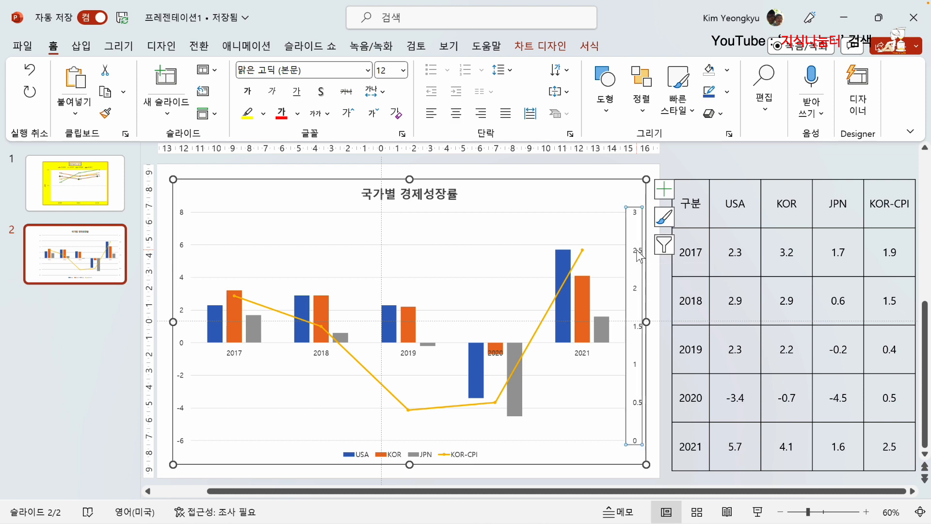
pyautogui.rightClick(639, 256)
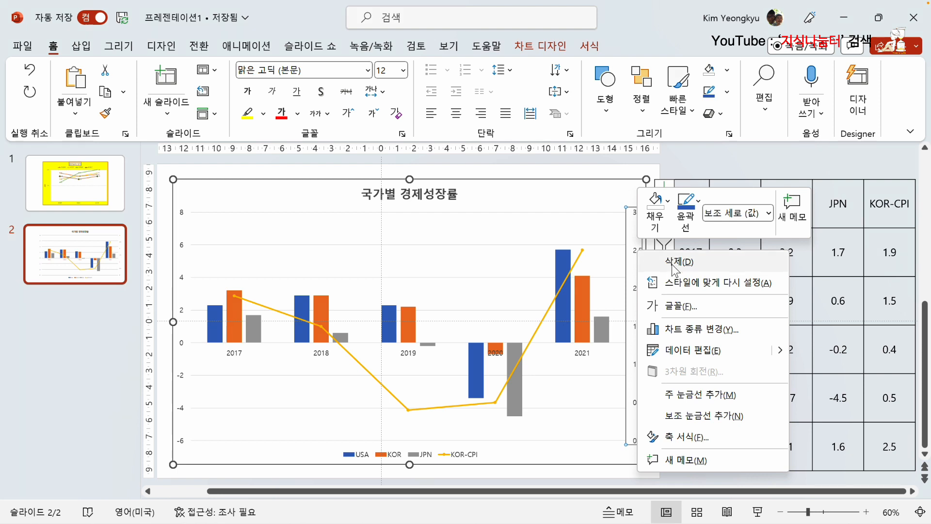
pyautogui.click(698, 437)
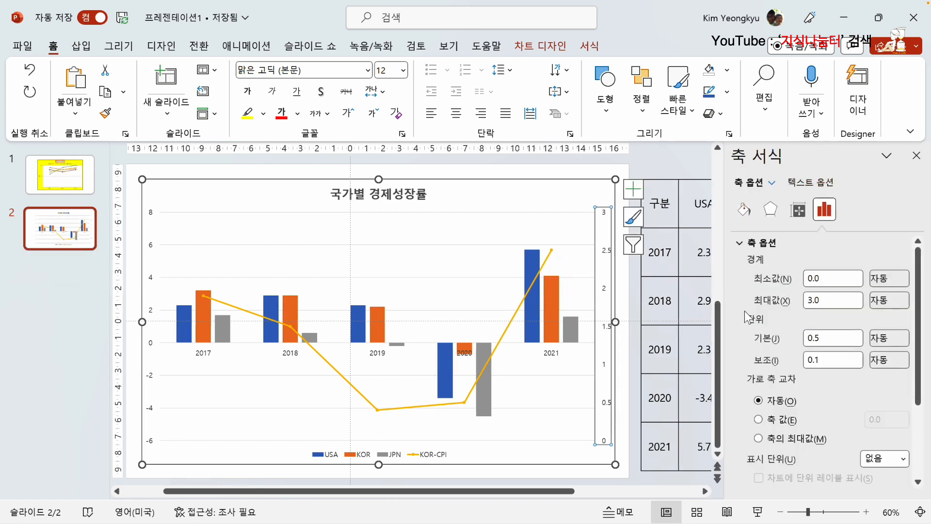
pyautogui.click(821, 279)
pyautogui.write('-')
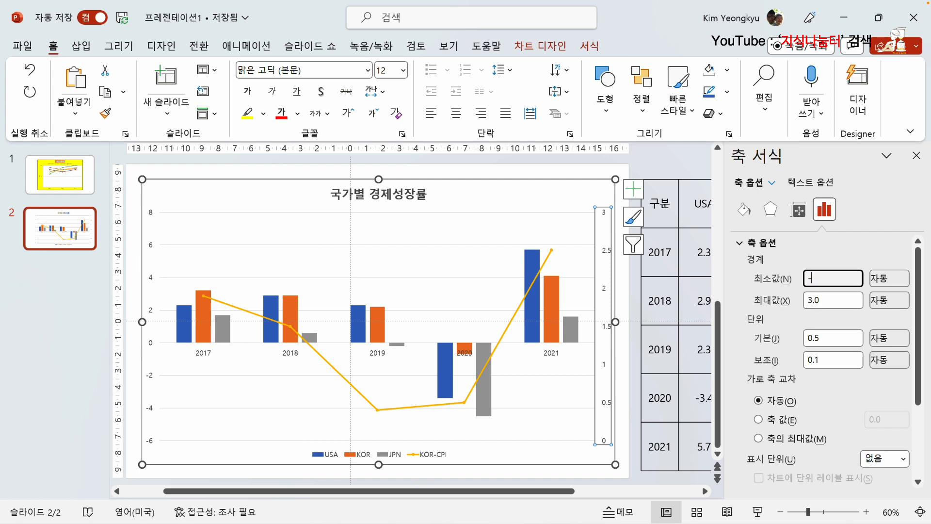
pyautogui.write('6')
pyautogui.press('Return')
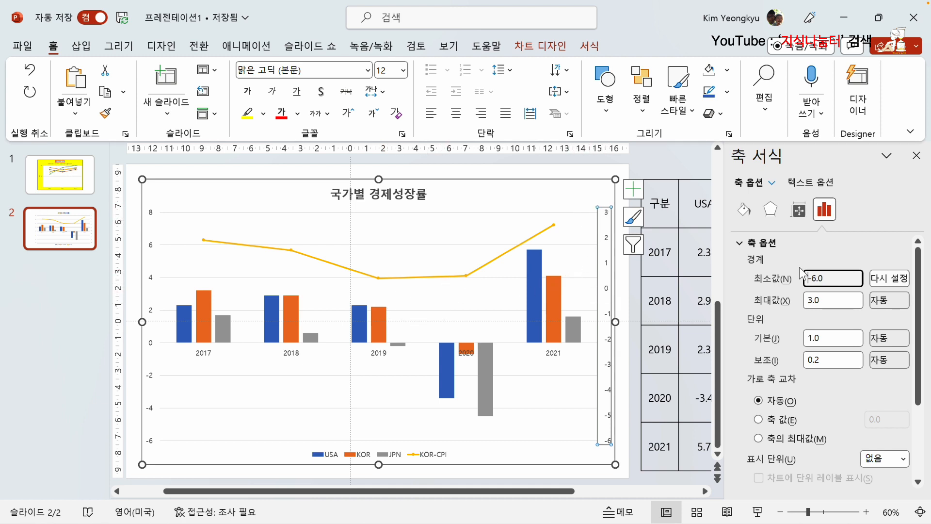
pyautogui.moveTo(837, 299); pyautogui.dragTo(795, 301)
pyautogui.write('6')
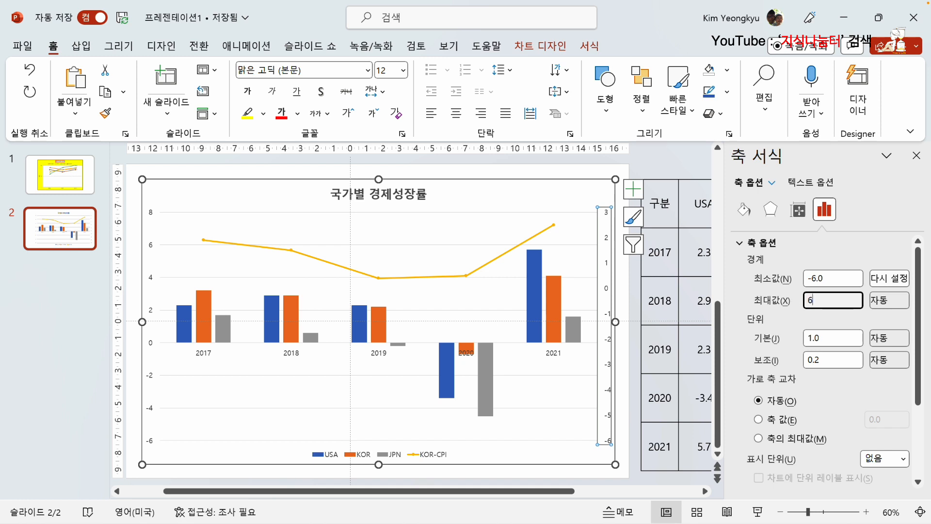
pyautogui.press('Return')
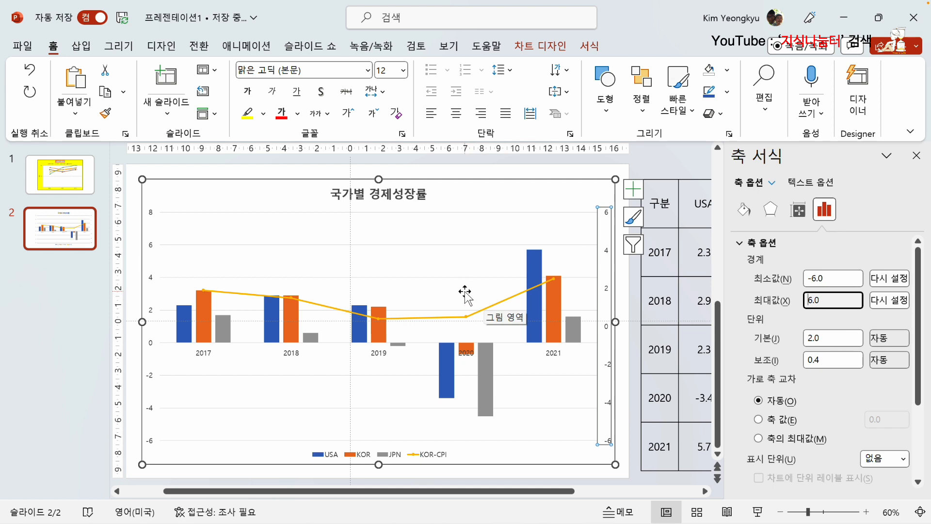
pyautogui.click(136, 297)
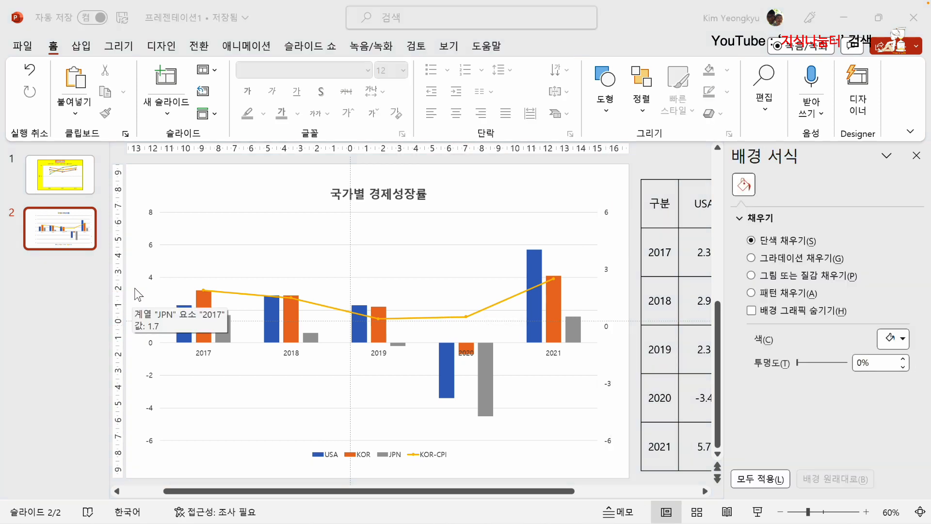
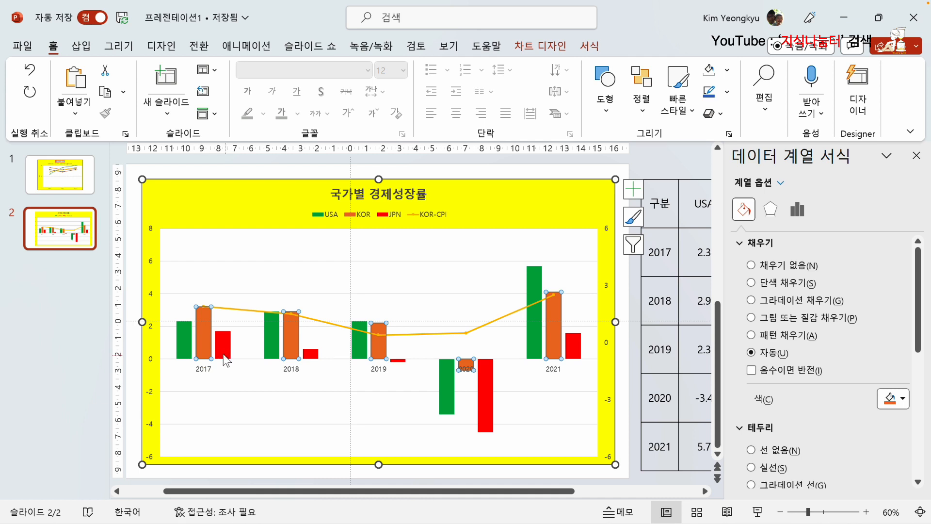
# Step: Add data labels close to the axis (축에 가깝게) to the KOR column series
pyautogui.moveTo(205, 350)
pyautogui.click(547, 44)
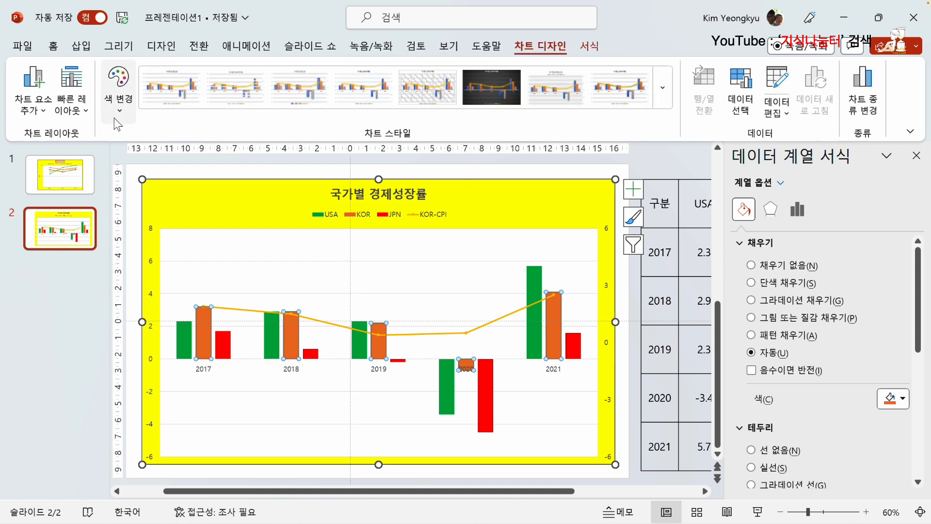
pyautogui.click(38, 112)
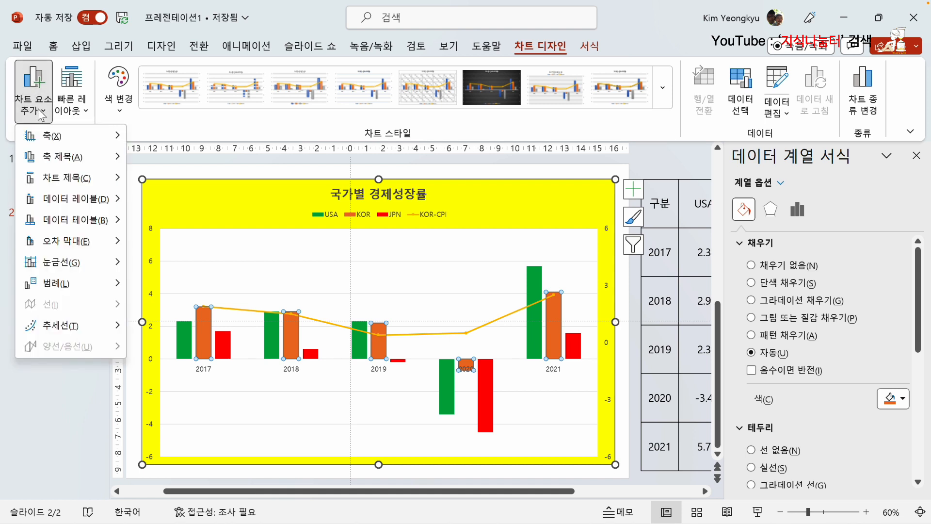
pyautogui.moveTo(71, 183)
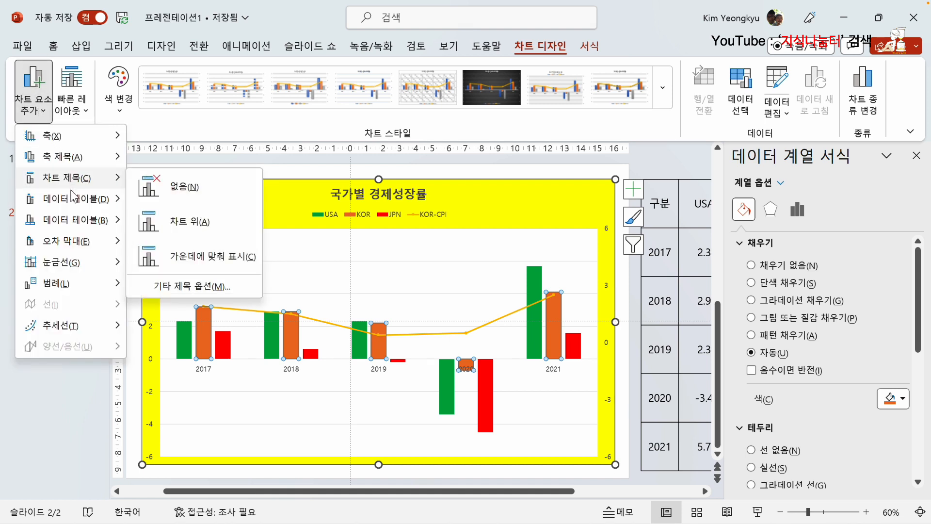
pyautogui.moveTo(75, 199)
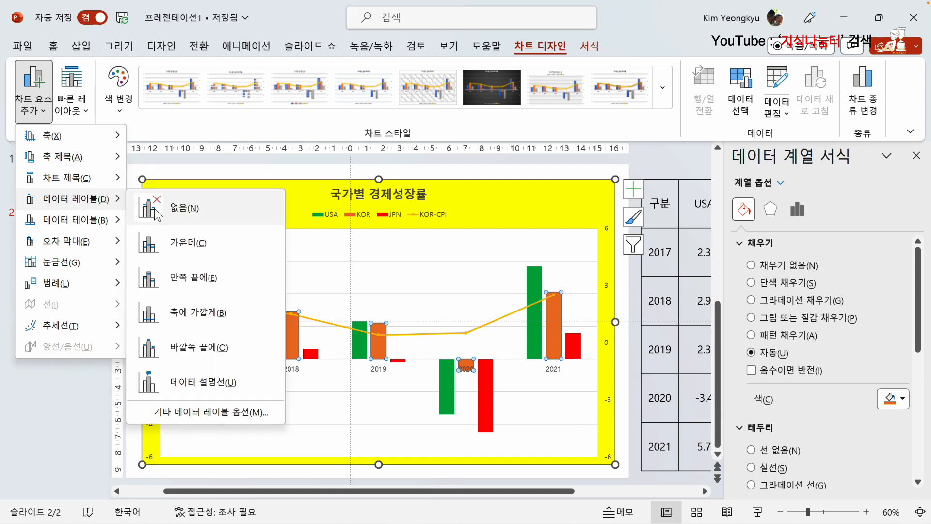
pyautogui.click(197, 315)
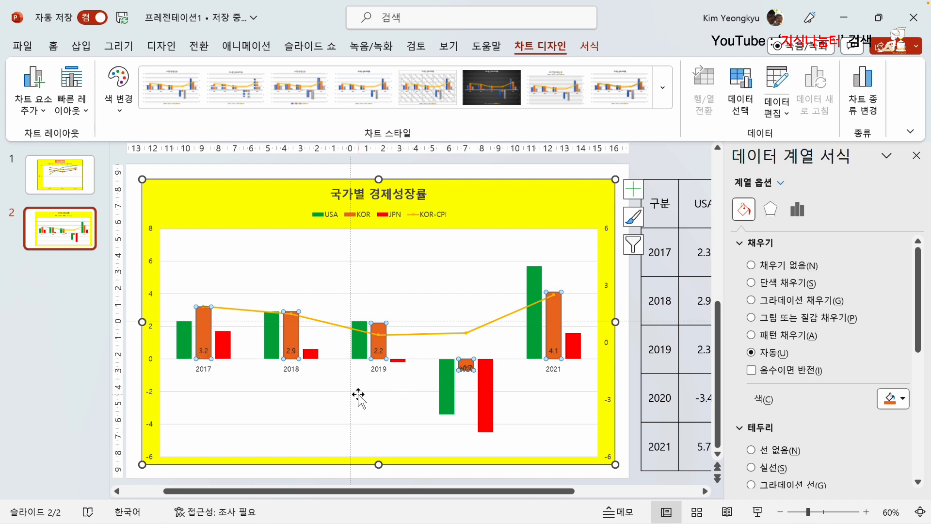
# Step: Set the font colour of the KOR series data labels to white
pyautogui.click(204, 352)
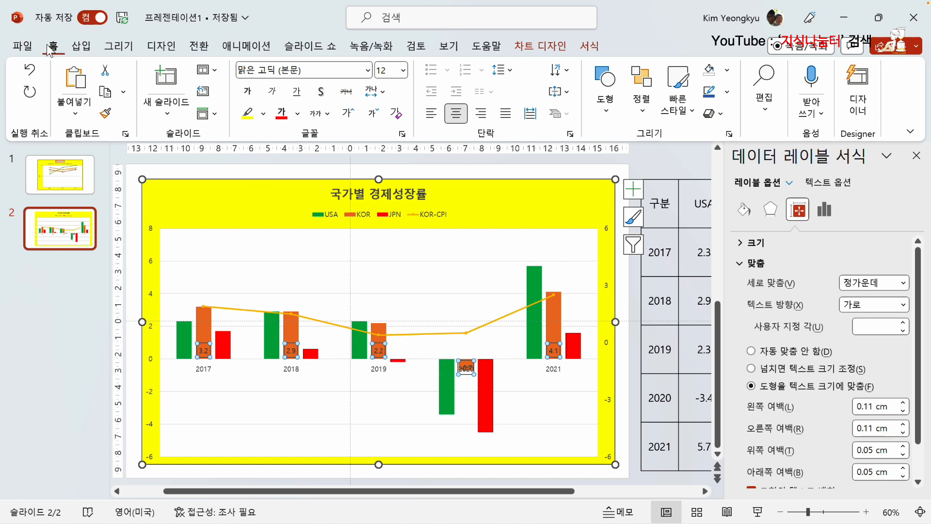
pyautogui.click(298, 115)
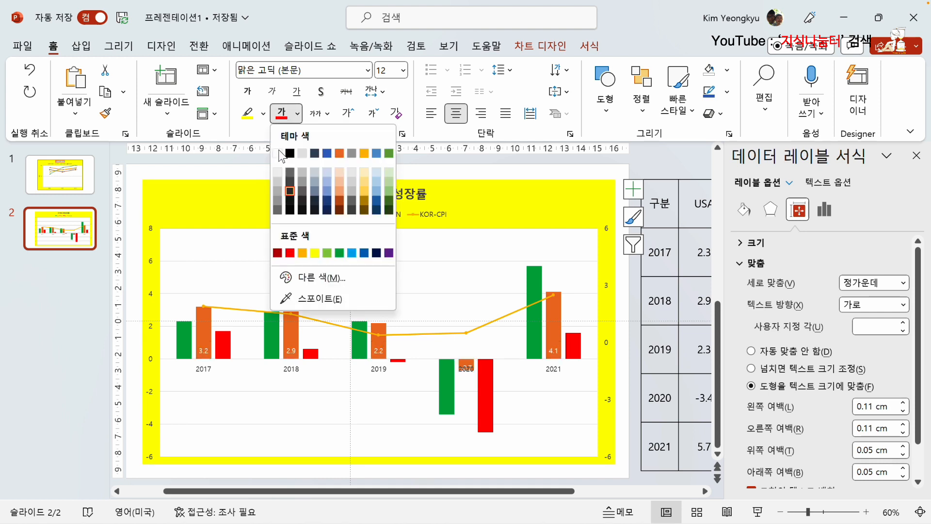
pyautogui.click(278, 154)
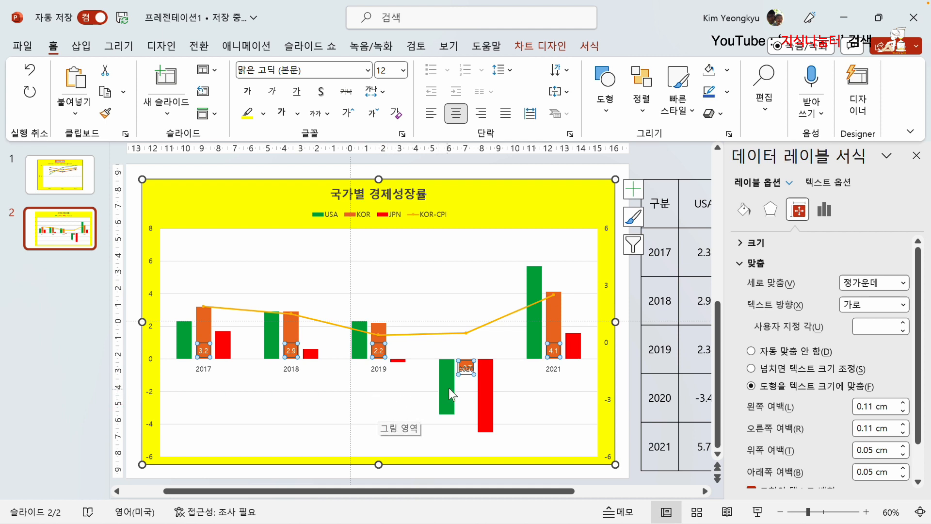
# Step: Move the KOR series' 2020 data label above the horizontal axis and set its font colour to theme orange
pyautogui.click(466, 366)
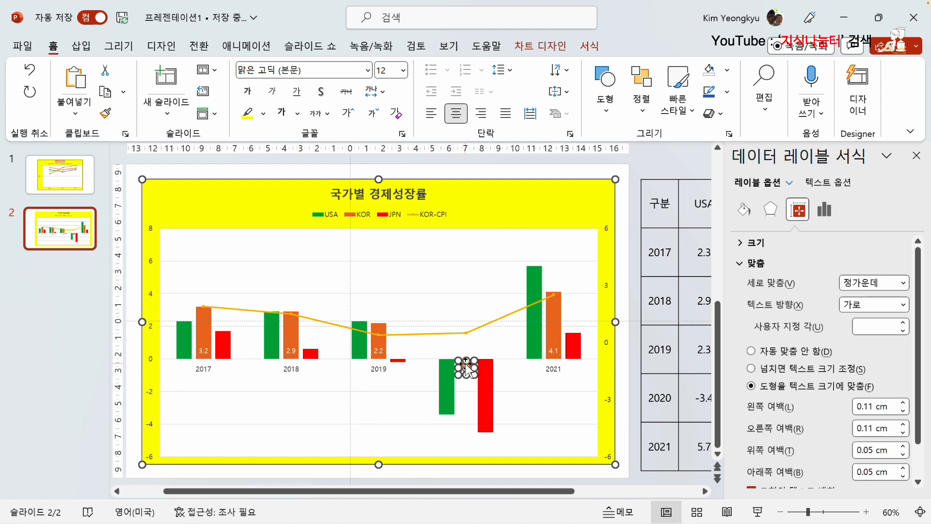
pyautogui.moveTo(466, 366); pyautogui.dragTo(467, 348)
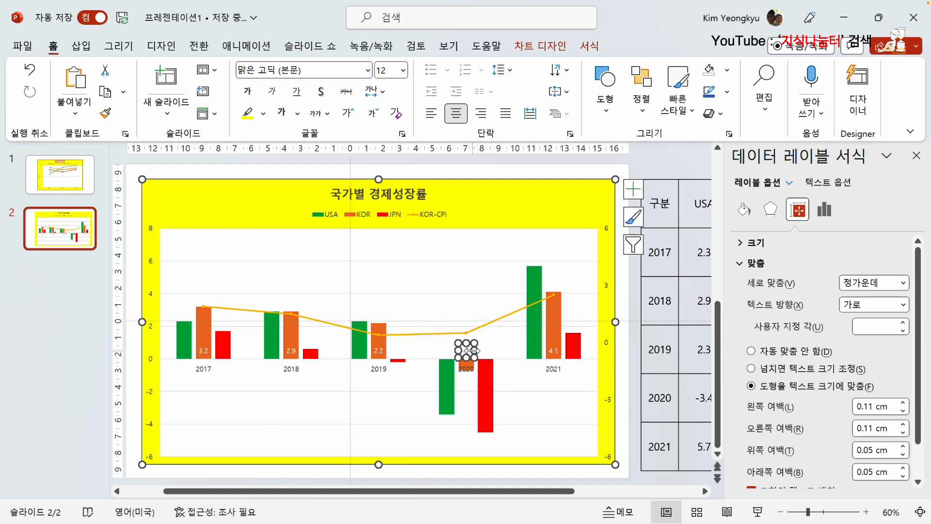
pyautogui.click(298, 113)
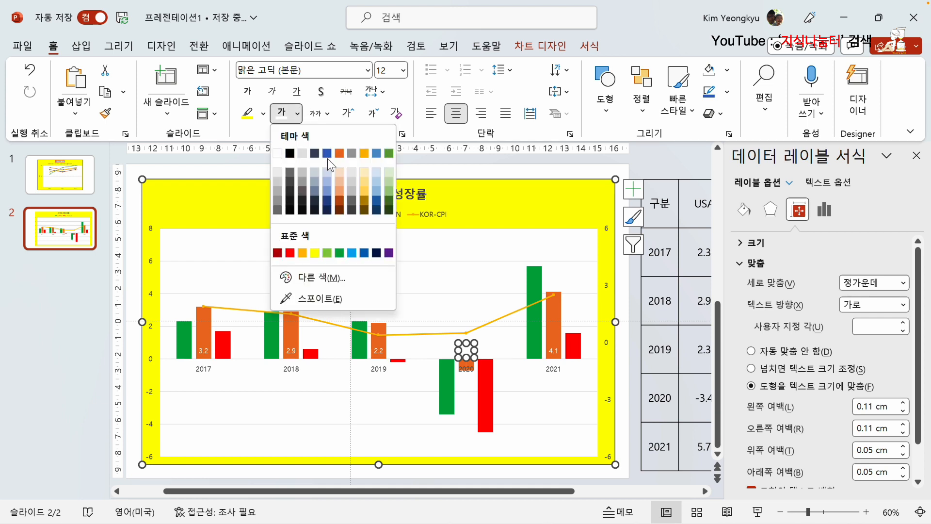
pyautogui.click(338, 153)
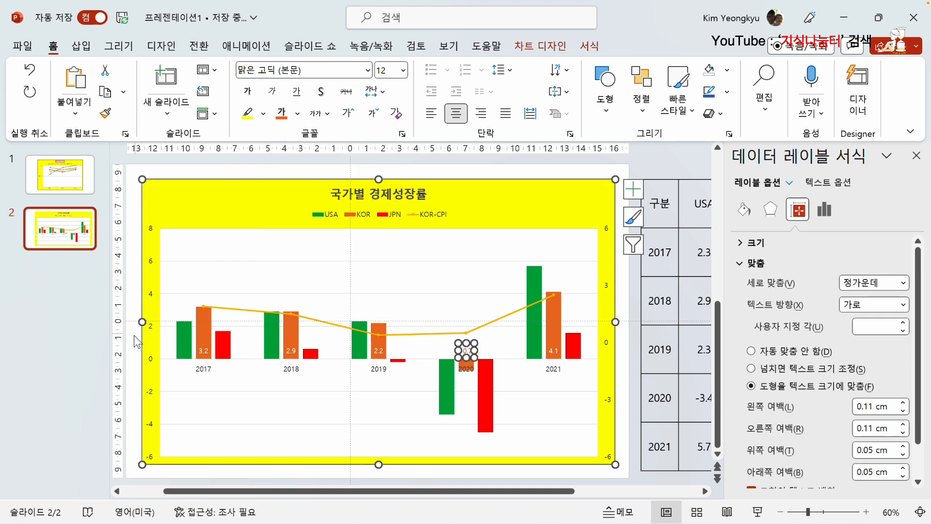
pyautogui.click(138, 340)
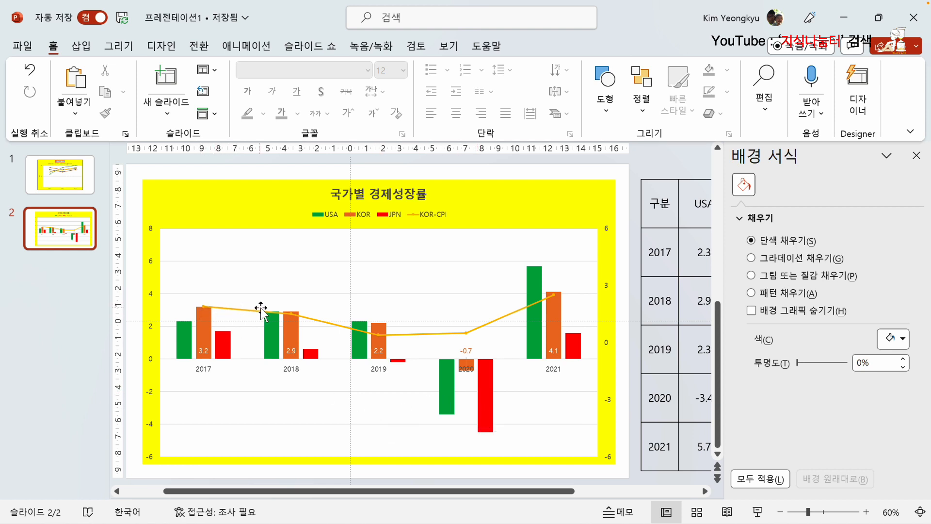
# Step: Set the line colour of the KOR-CPI series to standard purple
pyautogui.click(235, 307)
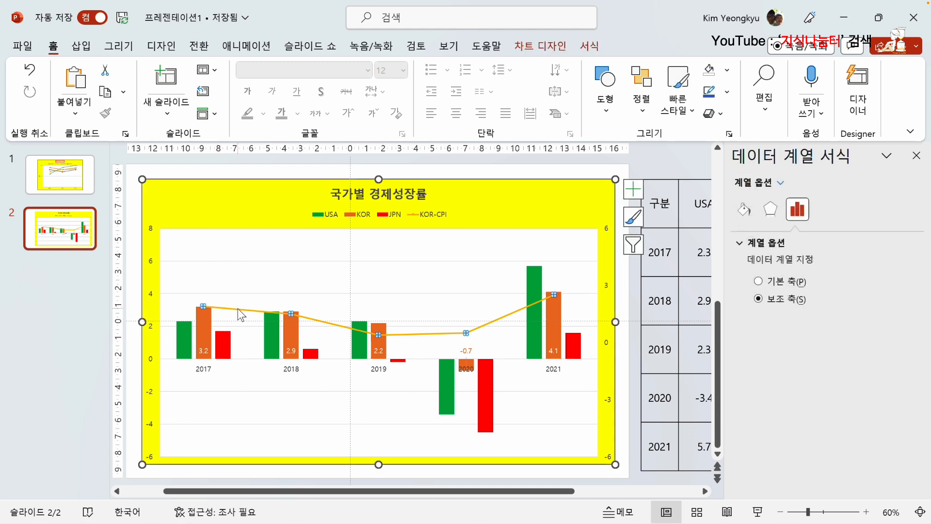
pyautogui.click(748, 213)
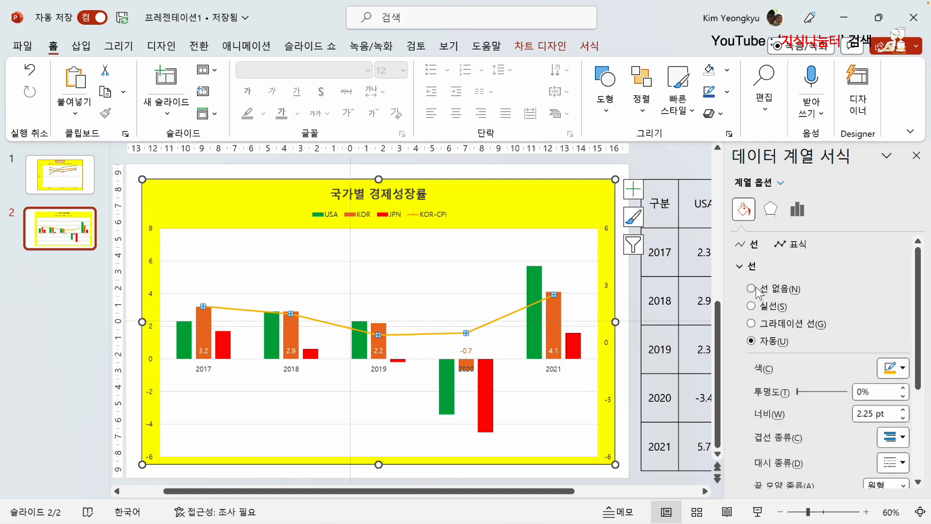
pyautogui.click(903, 368)
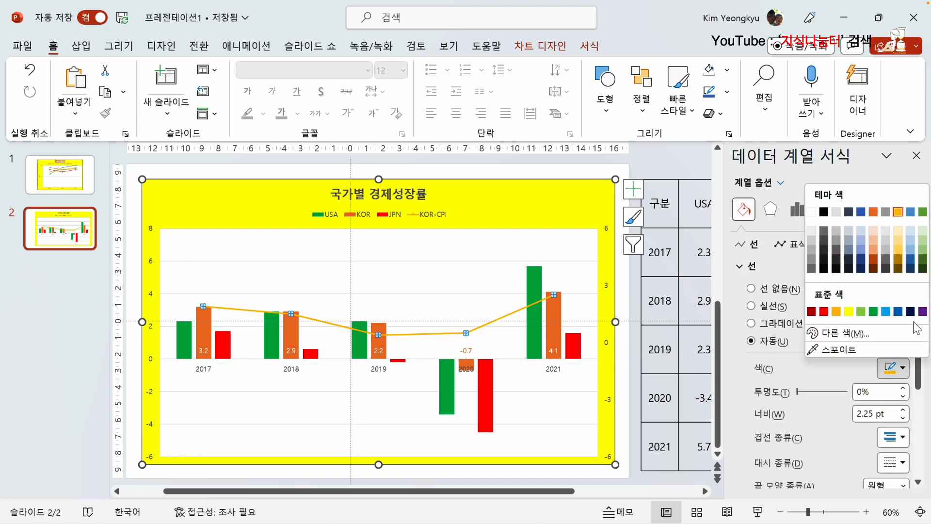
pyautogui.click(922, 311)
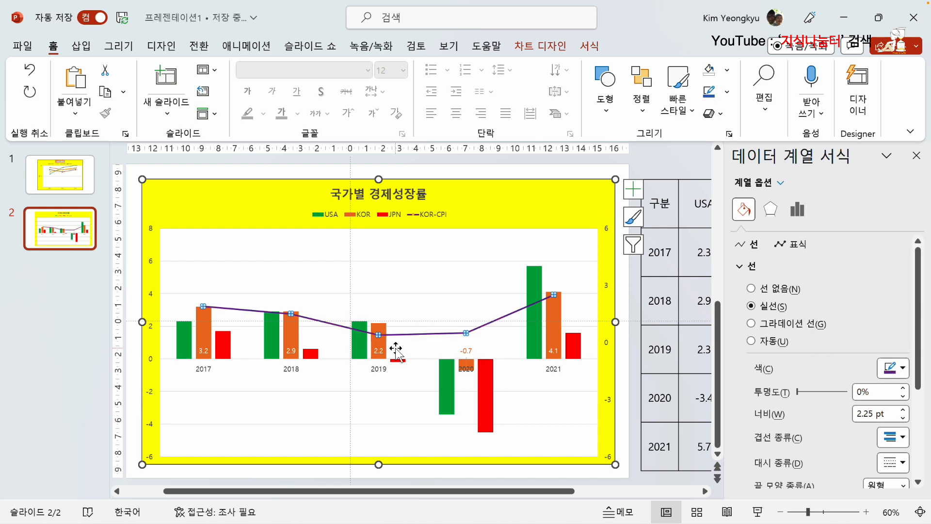
pyautogui.click(416, 294)
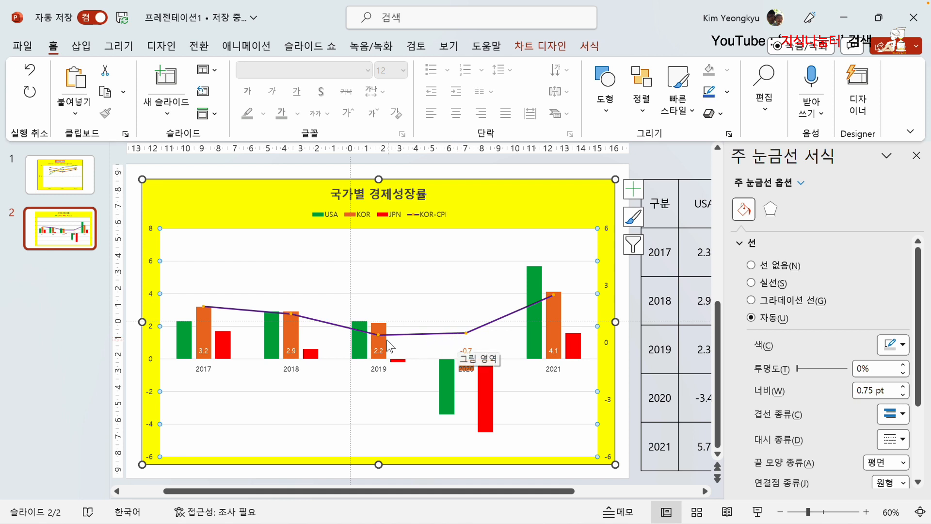
pyautogui.press('Escape')
pyautogui.press('Escape')
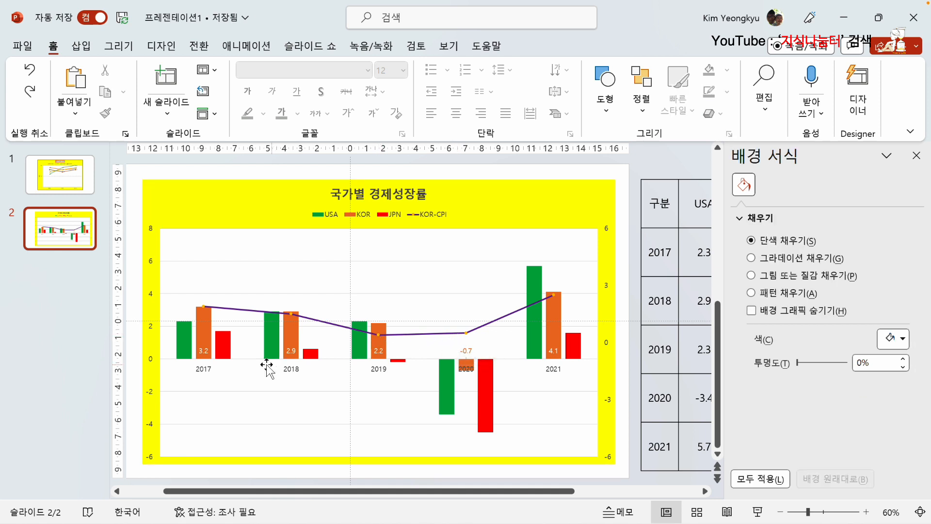
# Step: Change the KOR-CPI series markers to the built-in (기본 제공) triangle shape
pyautogui.click(202, 307)
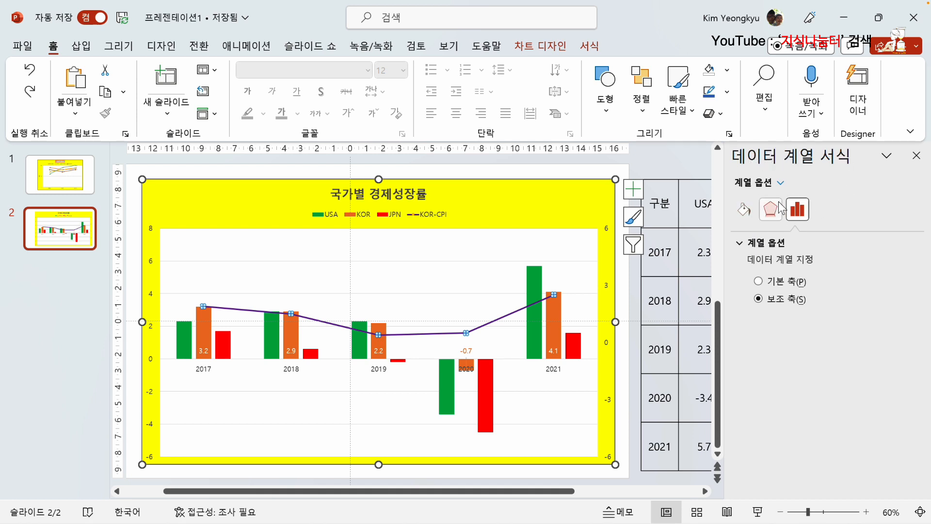
pyautogui.click(744, 211)
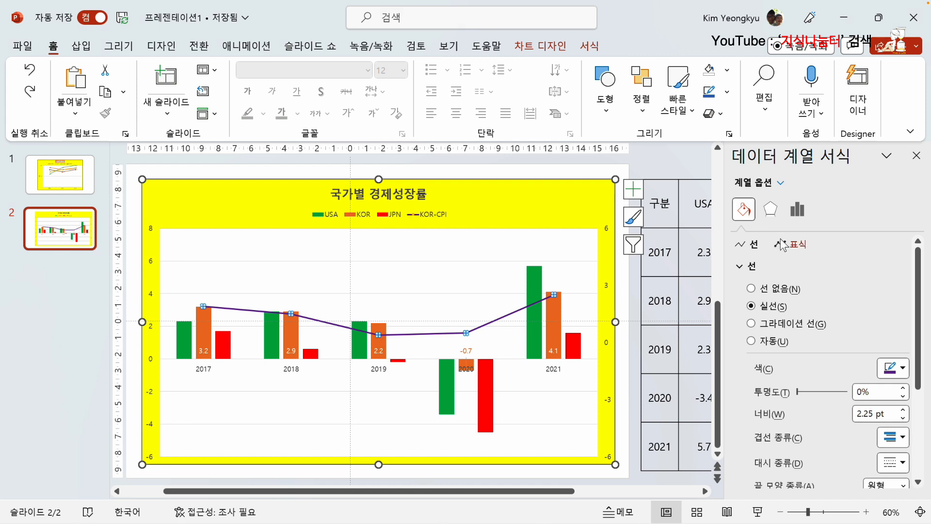
pyautogui.click(793, 245)
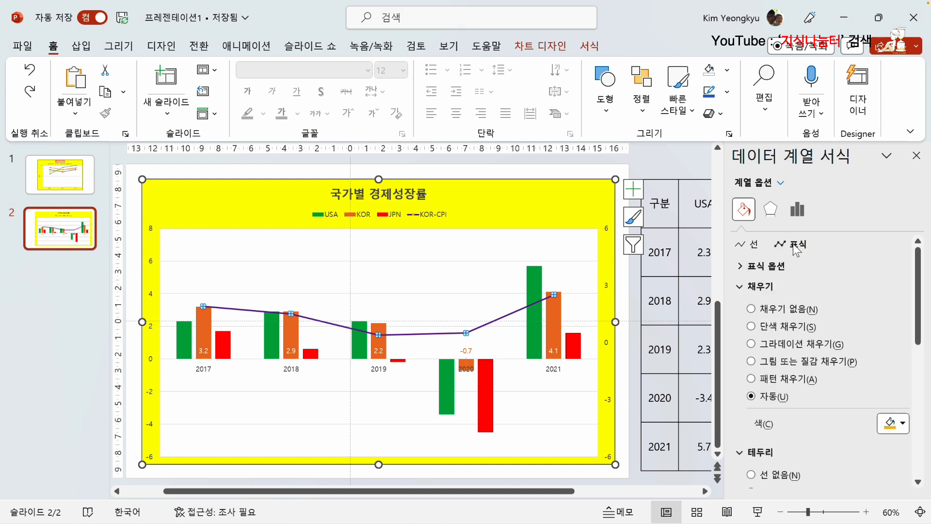
pyautogui.click(741, 267)
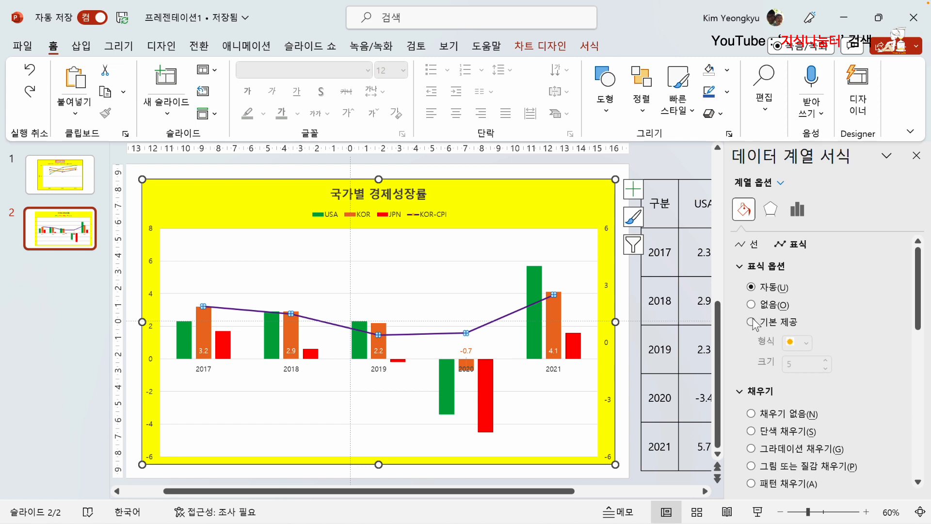
pyautogui.click(756, 321)
pyautogui.click(807, 343)
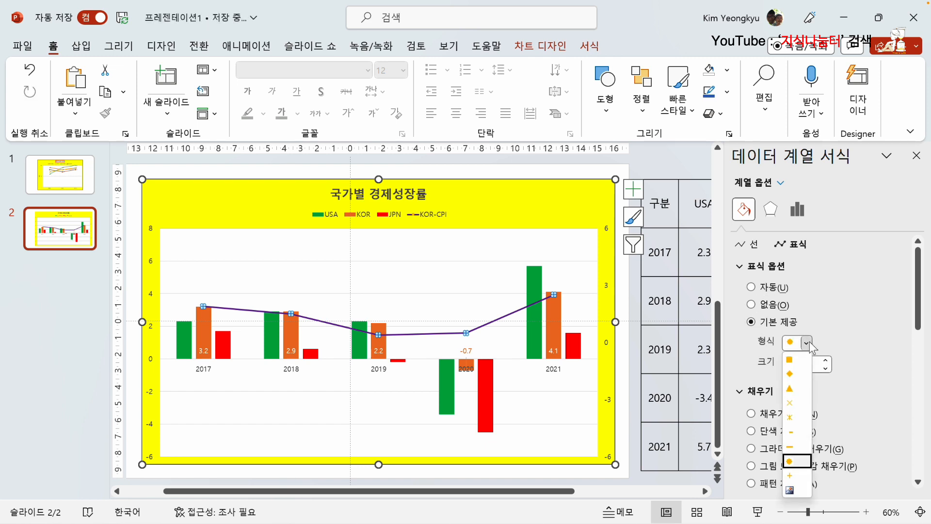
pyautogui.click(793, 388)
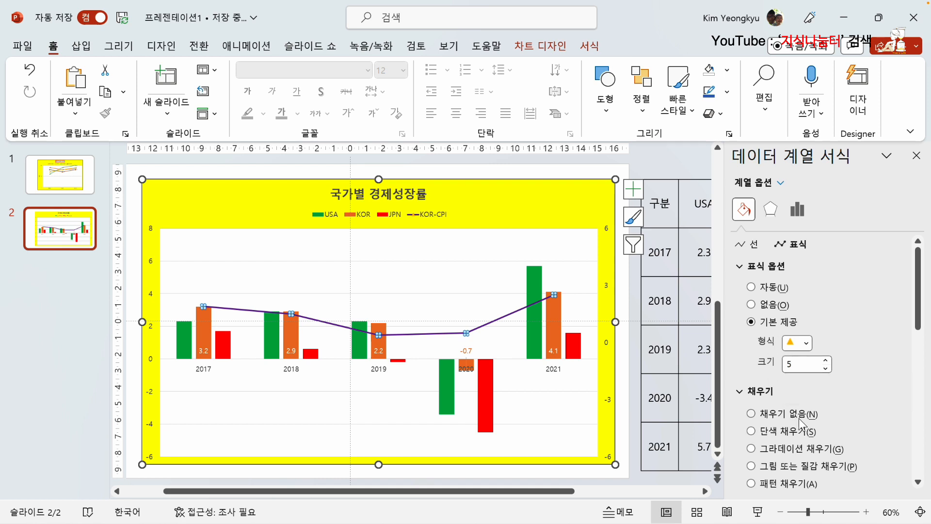
# Step: Set both the fill and the border colour of the KOR-CPI markers to standard purple
pyautogui.scroll(-2, 800, 417)
pyautogui.scroll(-2, 825, 383)
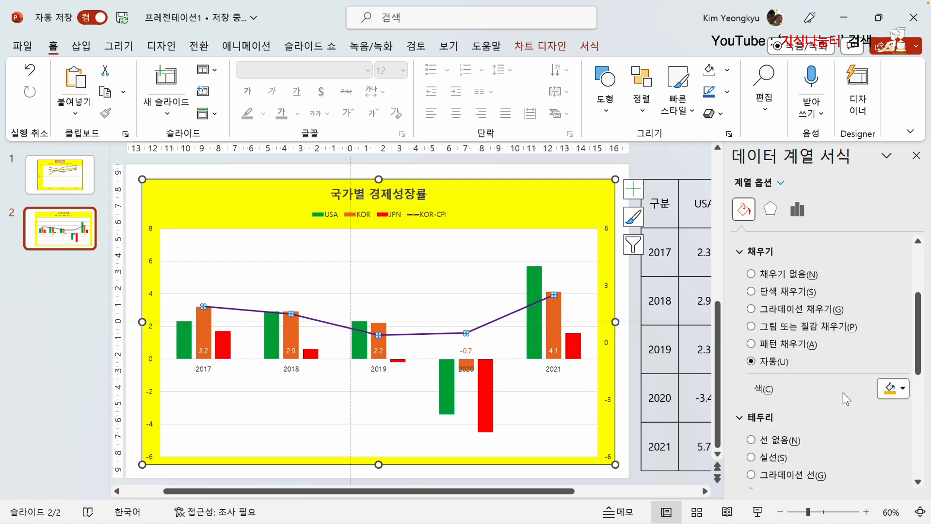
pyautogui.click(904, 391)
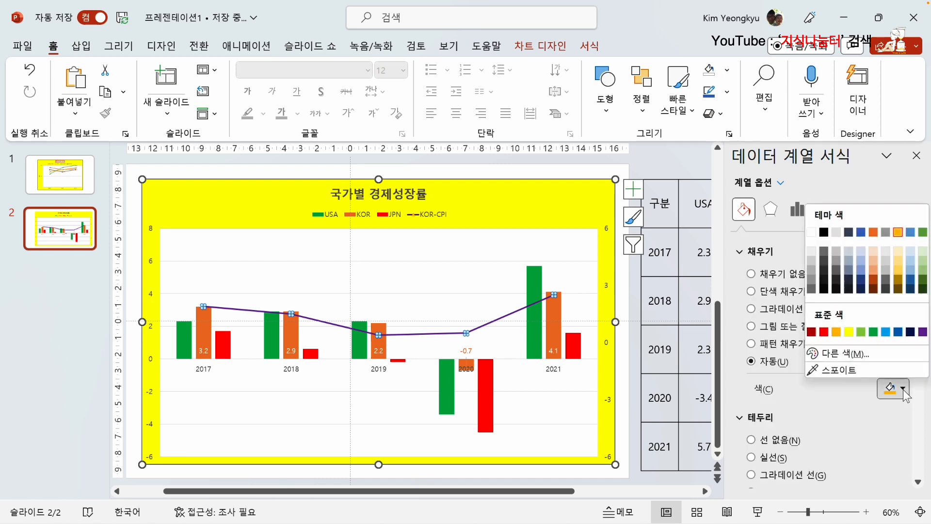
pyautogui.click(923, 332)
pyautogui.scroll(-4, 818, 427)
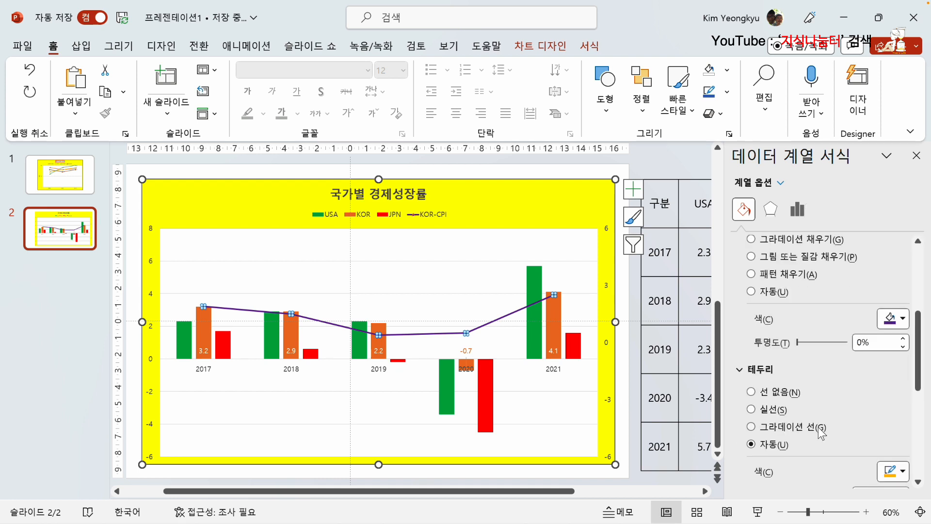
pyautogui.click(903, 403)
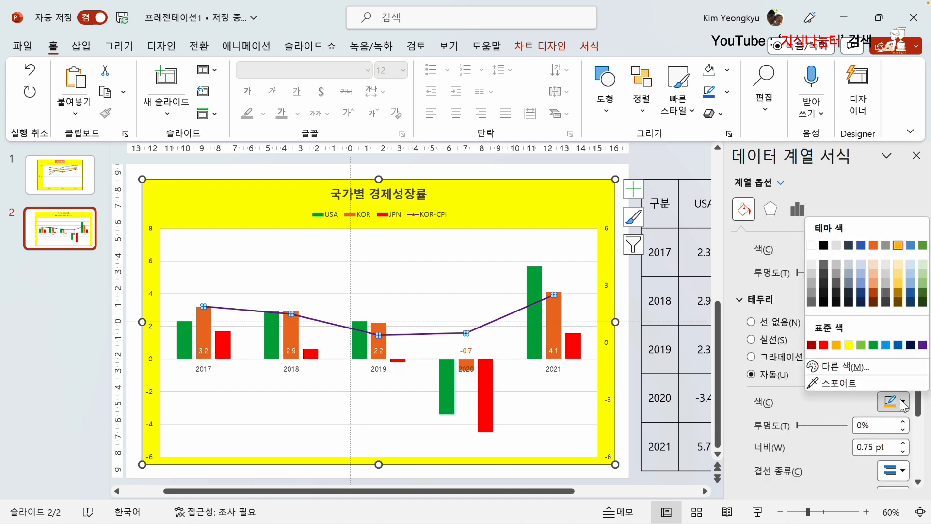
pyautogui.click(922, 345)
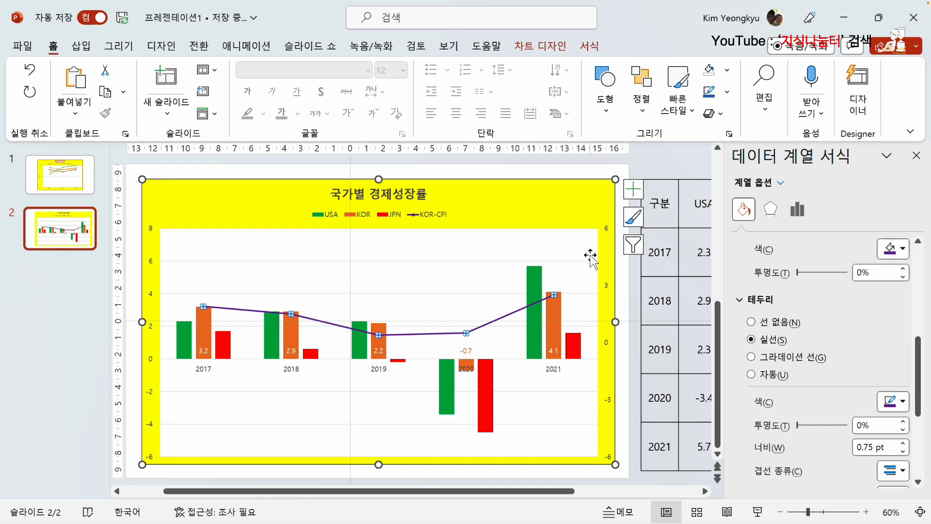
pyautogui.click(569, 210)
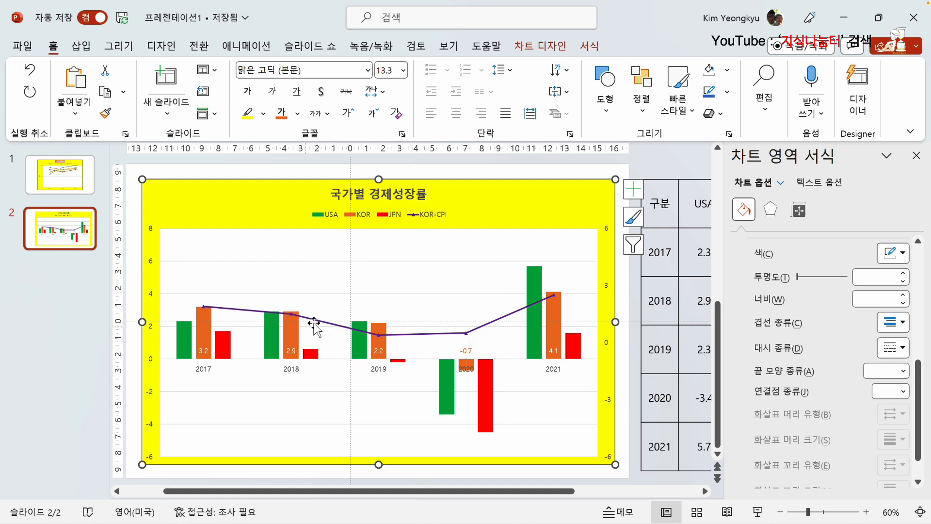
# Step: Add data labels above (위쪽) the points of the KOR-CPI line series
pyautogui.click(225, 309)
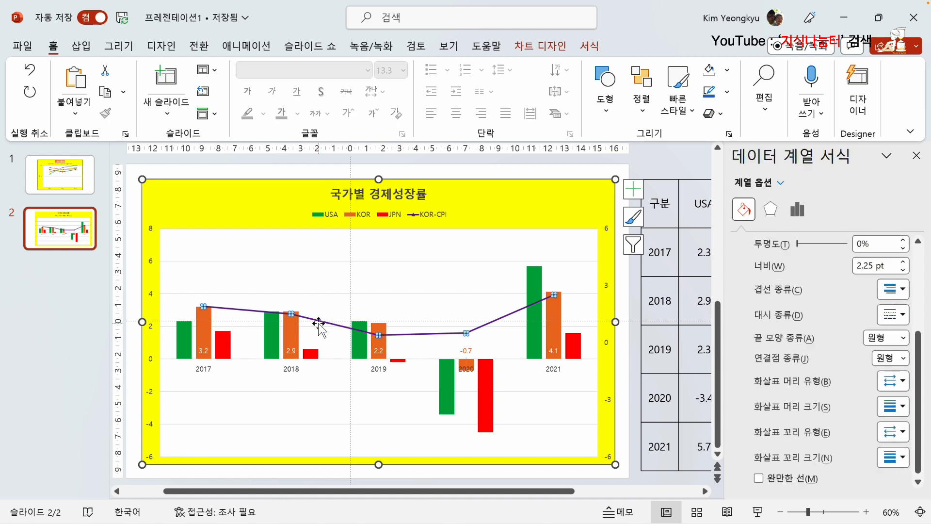
pyautogui.click(532, 48)
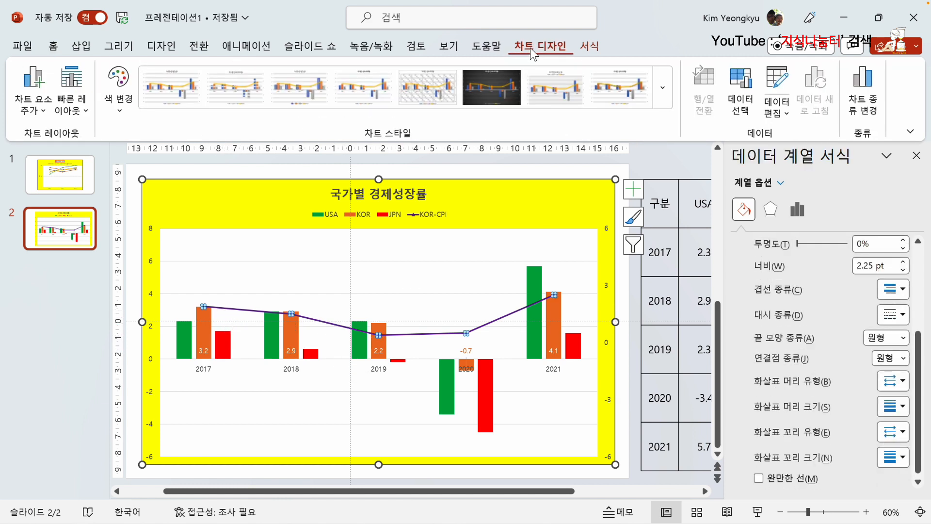
pyautogui.click(44, 115)
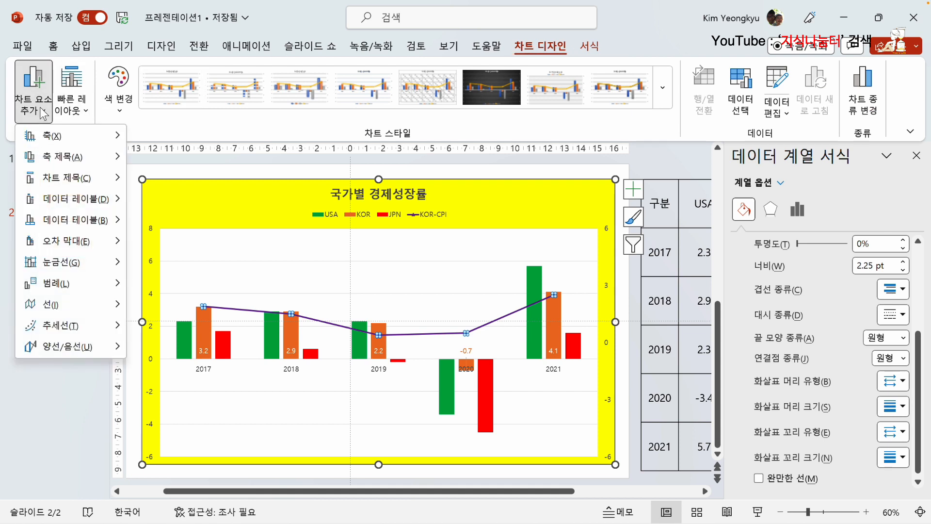
pyautogui.moveTo(79, 207)
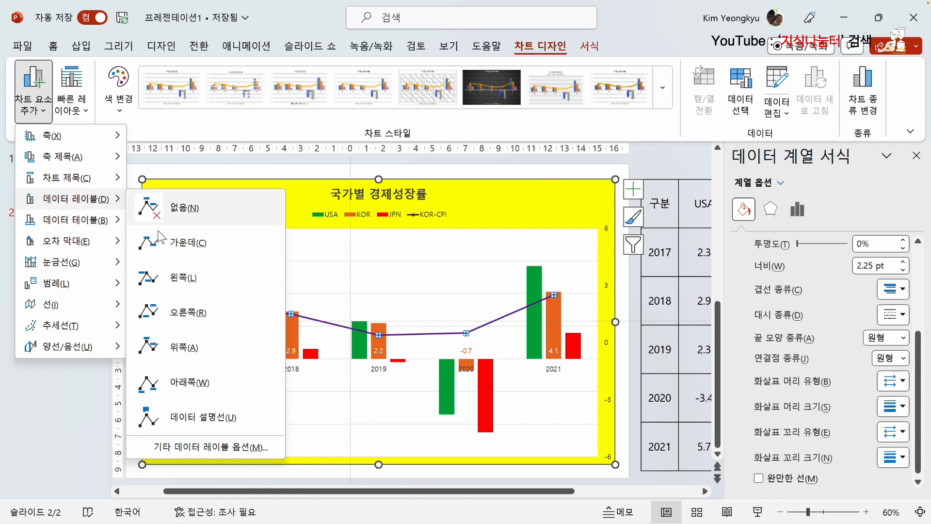
pyautogui.click(184, 349)
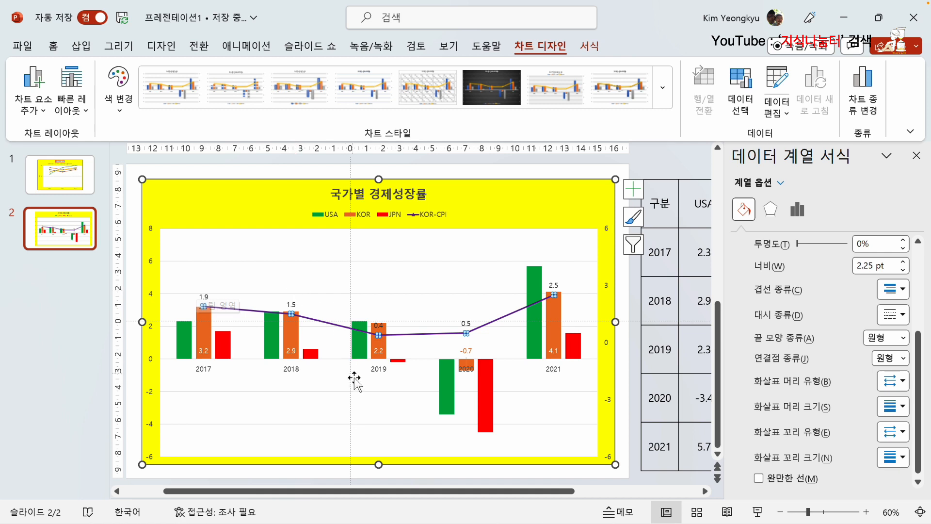
# Step: Move the KOR-CPI 2019 data label up so it sits clear above the KOR column
pyautogui.click(380, 326)
pyautogui.click(380, 324)
pyautogui.moveTo(381, 320); pyautogui.dragTo(381, 307)
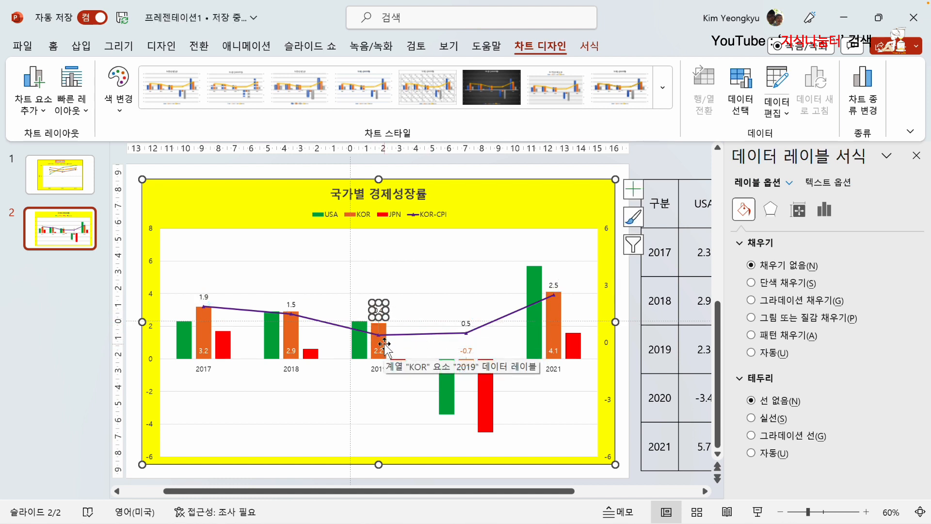
pyautogui.click(267, 271)
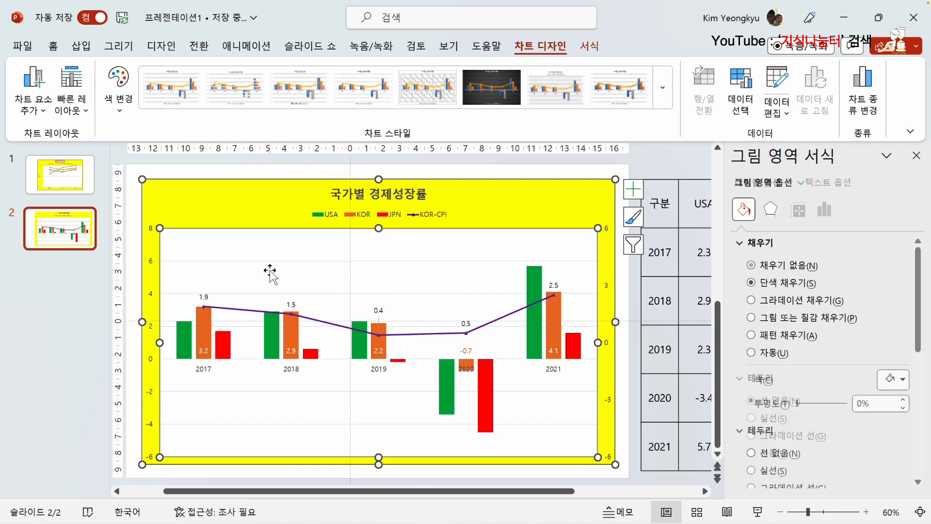
# Step: Format all KOR-CPI data labels in bold with a standard purple font colour
pyautogui.click(379, 309)
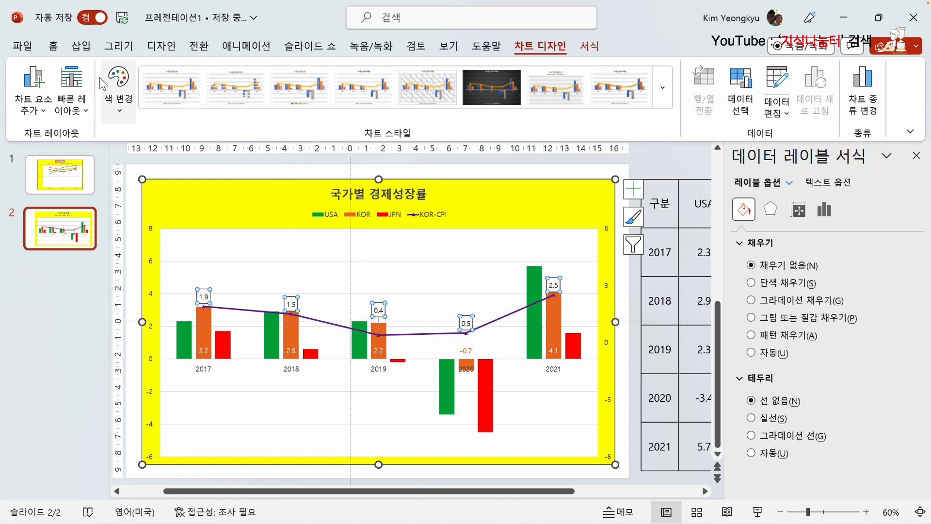
pyautogui.click(53, 46)
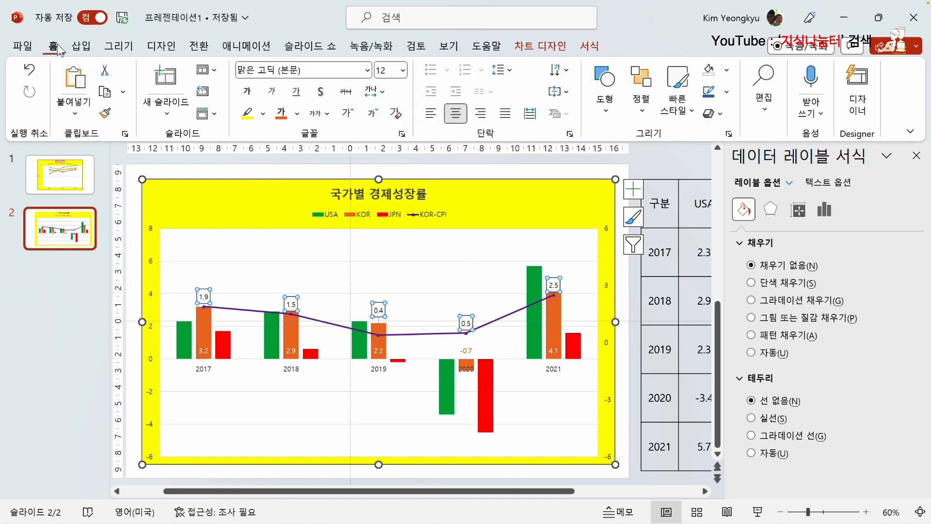
pyautogui.click(298, 113)
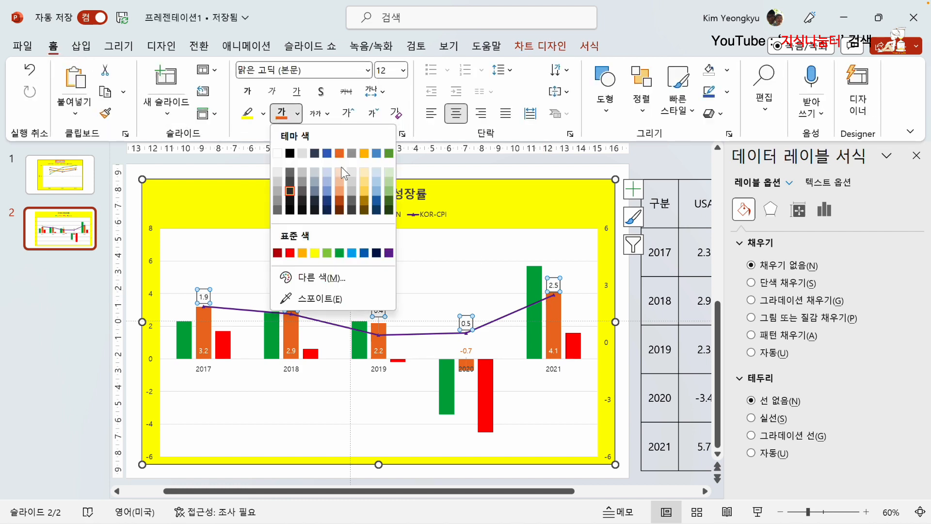
pyautogui.click(389, 253)
pyautogui.click(249, 93)
pyautogui.click(159, 167)
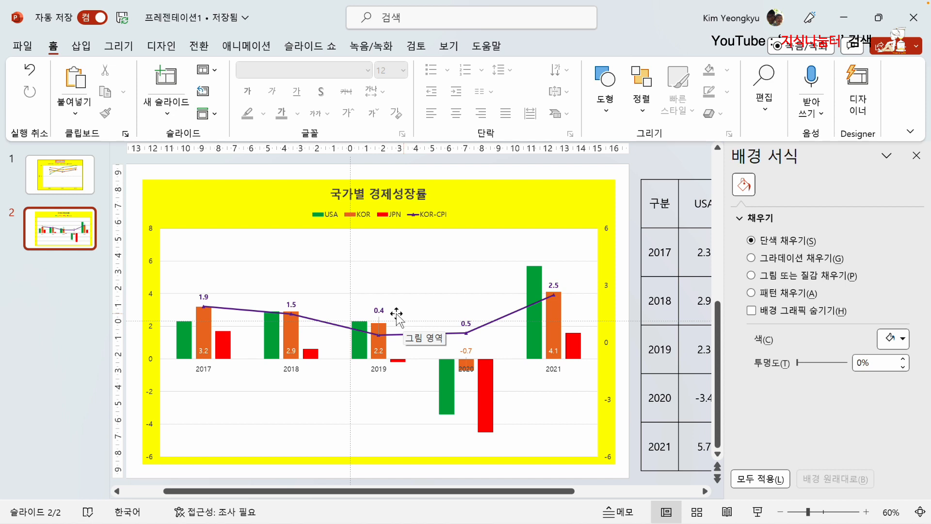
# Step: Add a data callout (데이터 설명선) label to only the JPN 2020 column
pyautogui.click(488, 411)
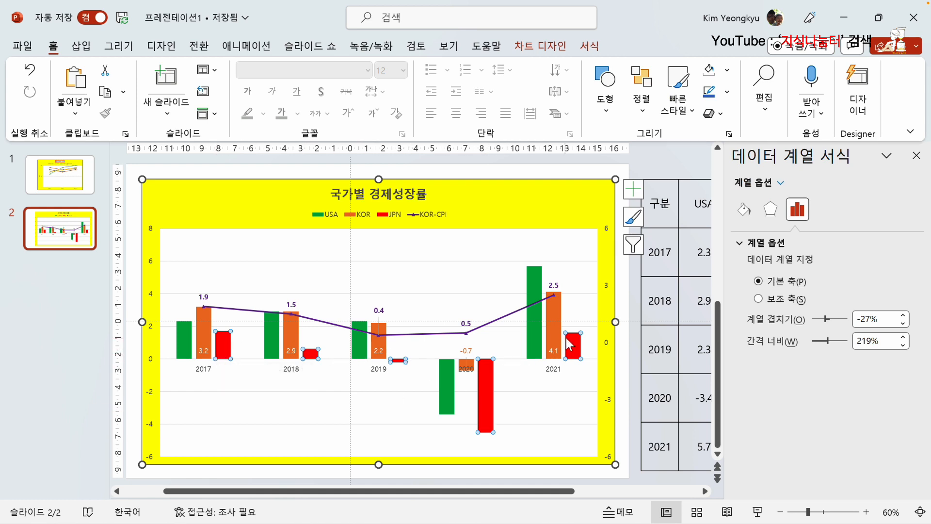
pyautogui.click(487, 406)
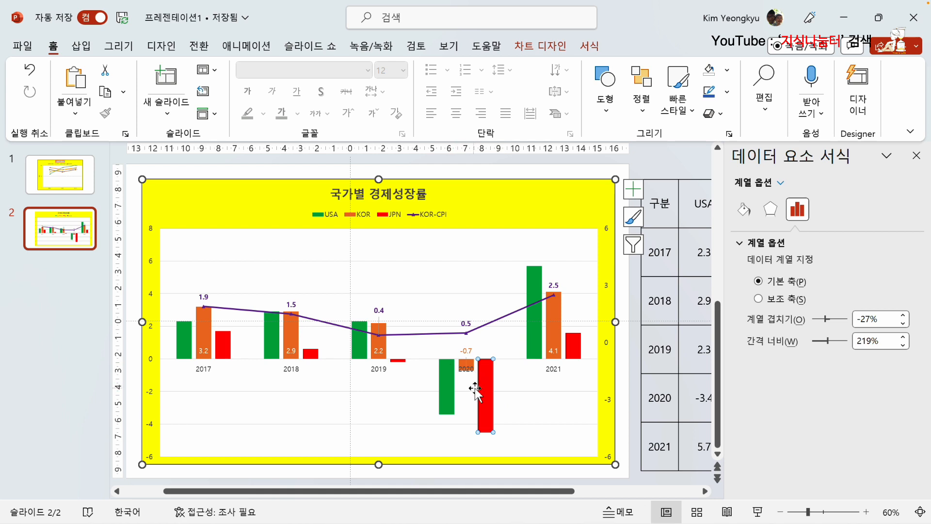
pyautogui.click(537, 47)
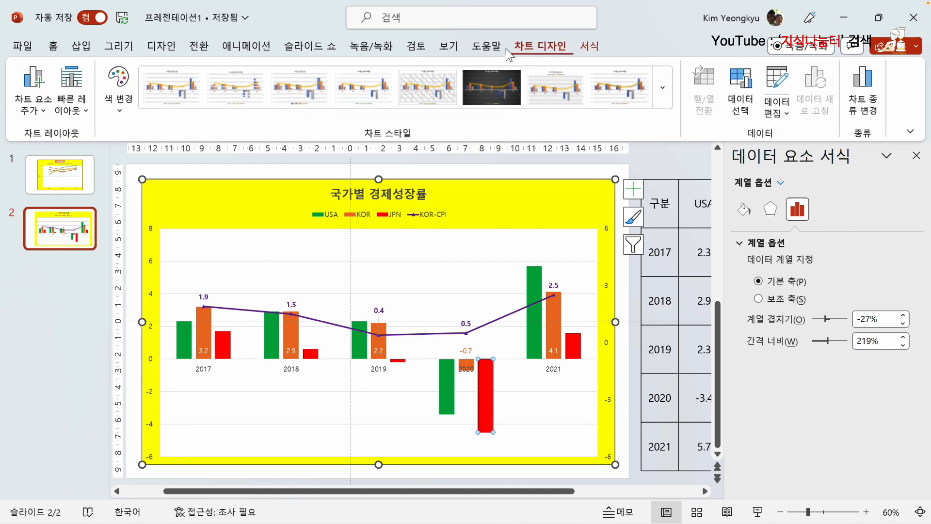
pyautogui.click(39, 111)
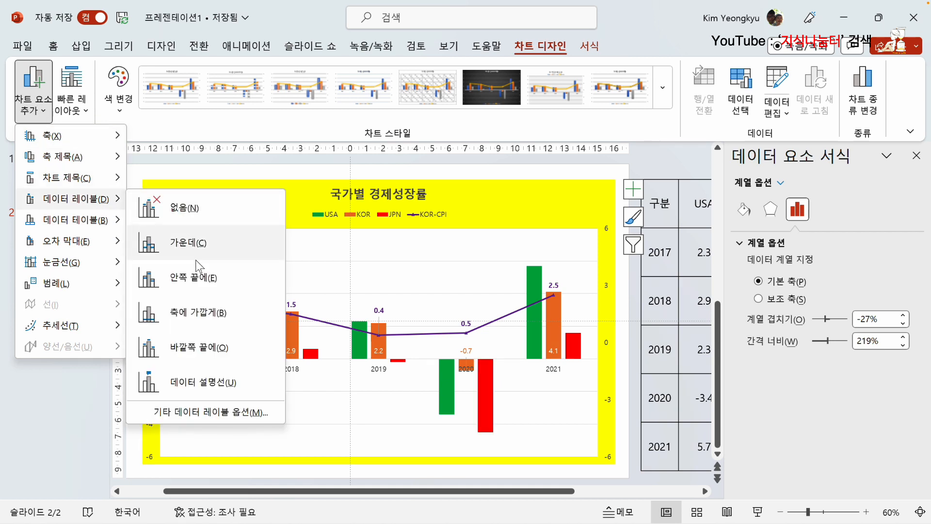
pyautogui.click(203, 384)
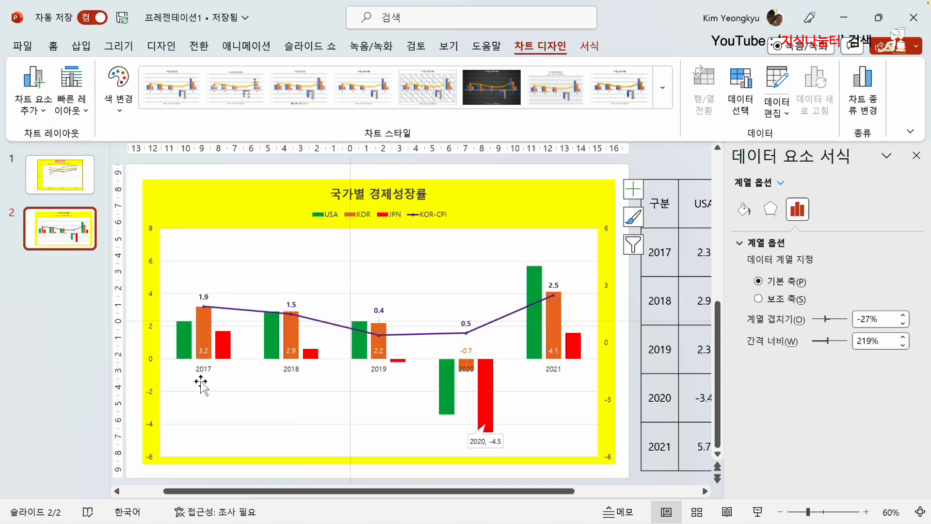
# Step: Set the font colour of the JPN 2020 callout to standard red
pyautogui.click(492, 439)
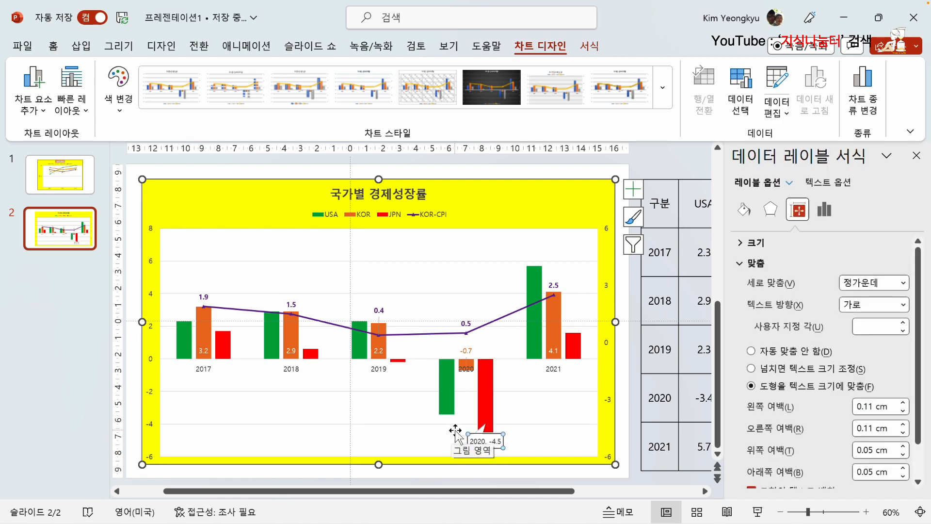
pyautogui.click(54, 46)
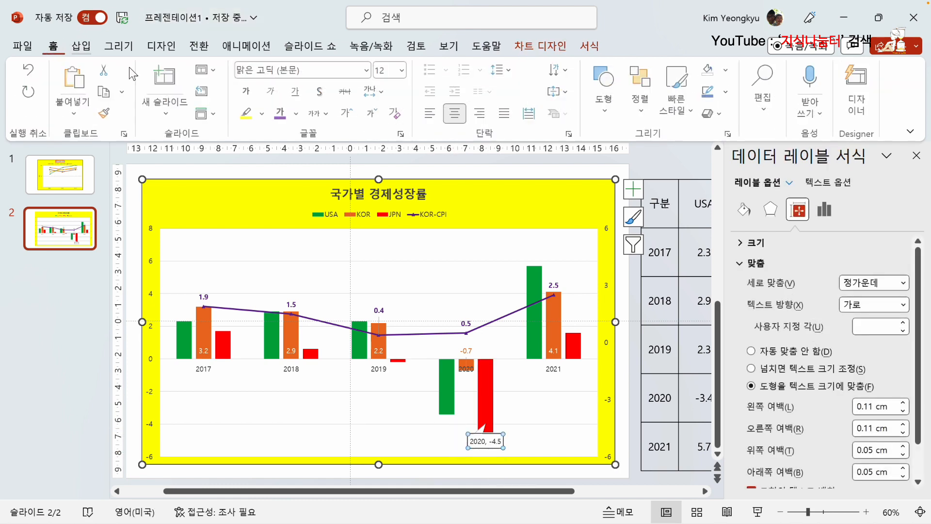
pyautogui.click(297, 114)
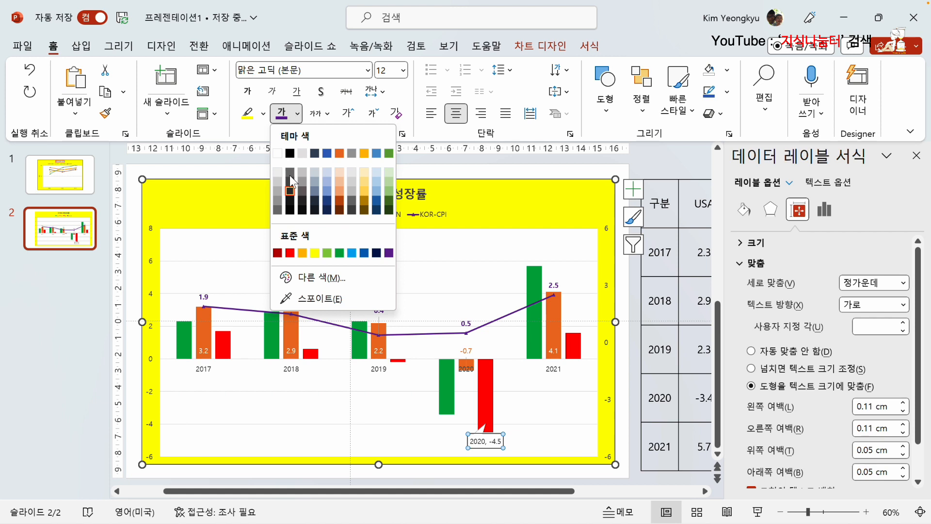
pyautogui.click(292, 253)
pyautogui.click(138, 212)
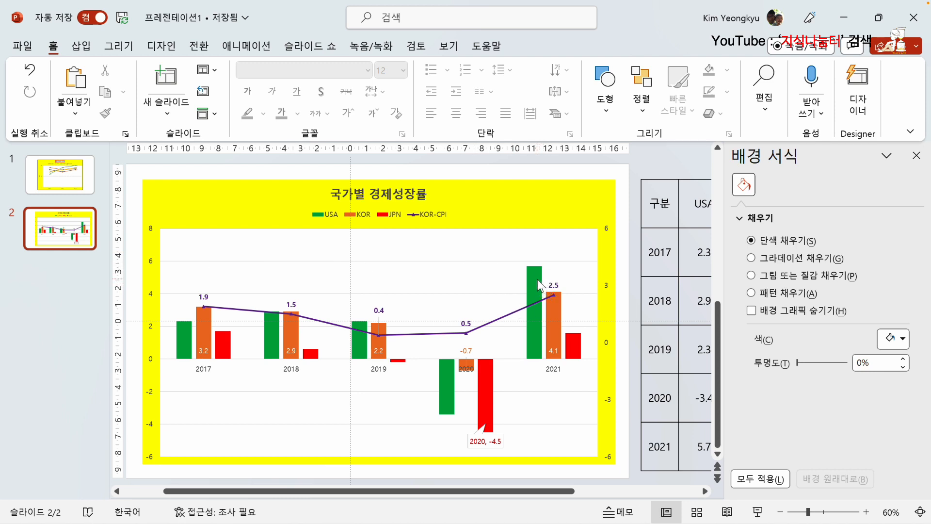
# Step: Add an outside-end (바깥쪽 끝에) data label to only the USA 2021 column
pyautogui.click(535, 276)
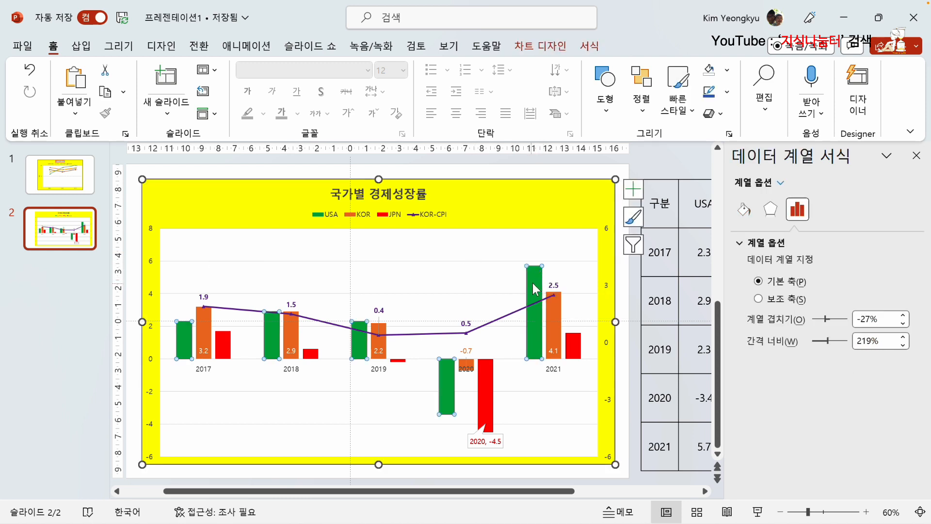
pyautogui.click(535, 279)
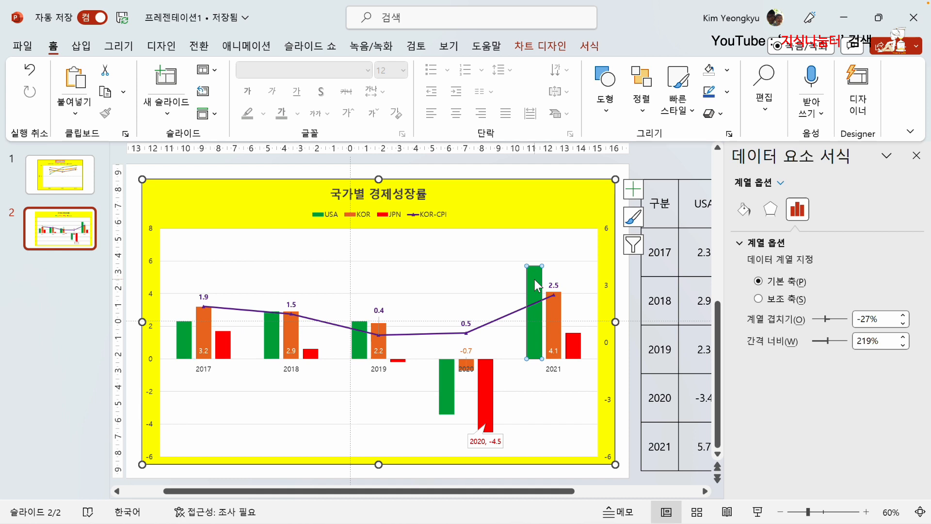
pyautogui.click(634, 192)
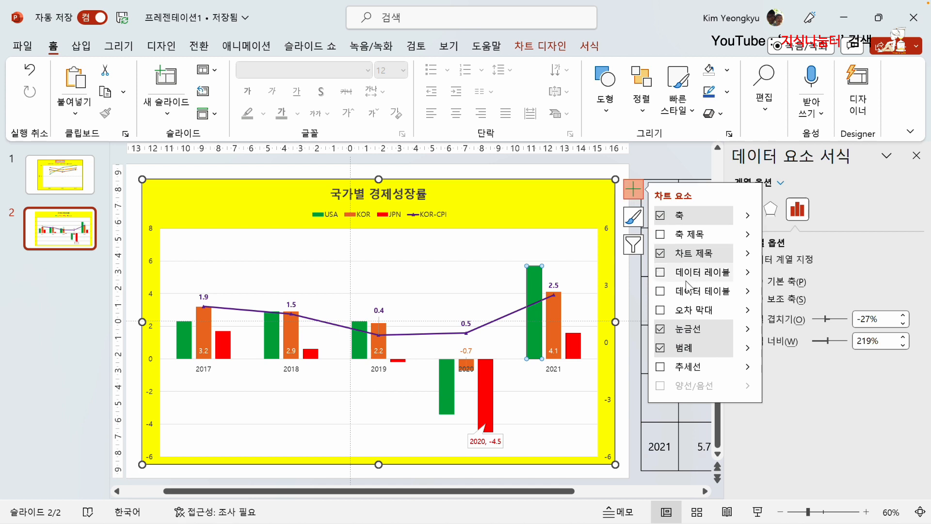
pyautogui.click(748, 274)
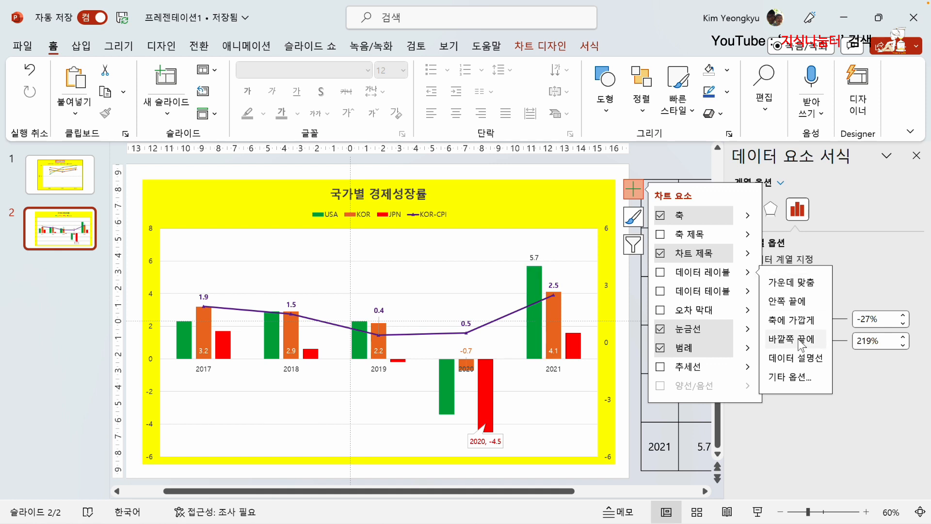
pyautogui.click(800, 341)
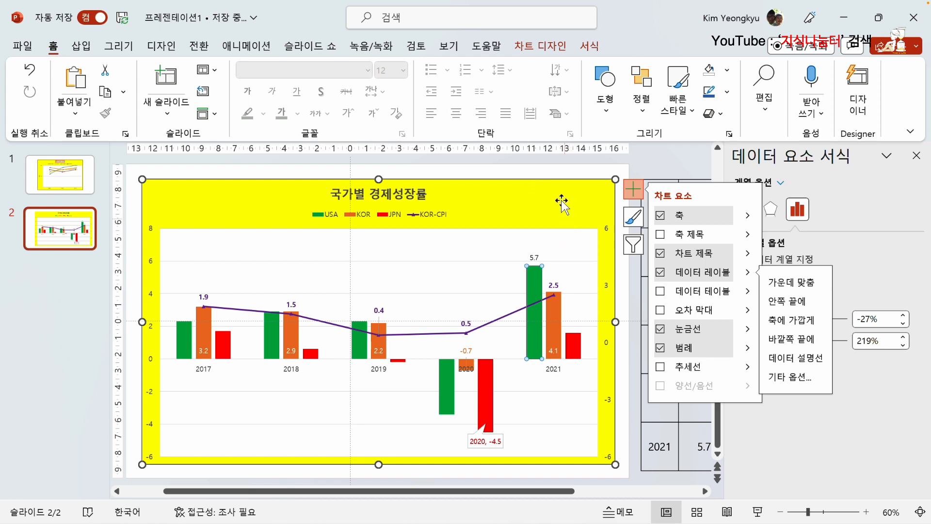
pyautogui.click(542, 166)
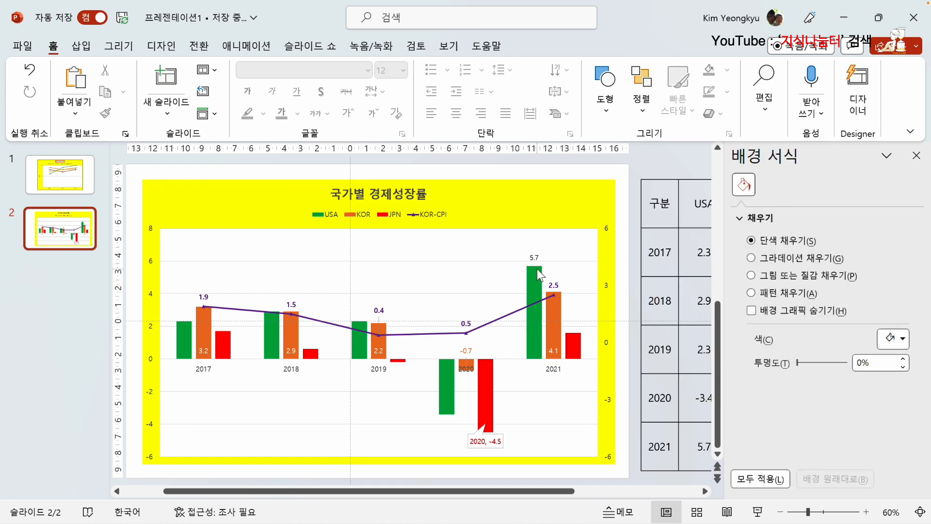
# Step: Set the font colour of the USA 2021 data label to standard green
pyautogui.click(534, 258)
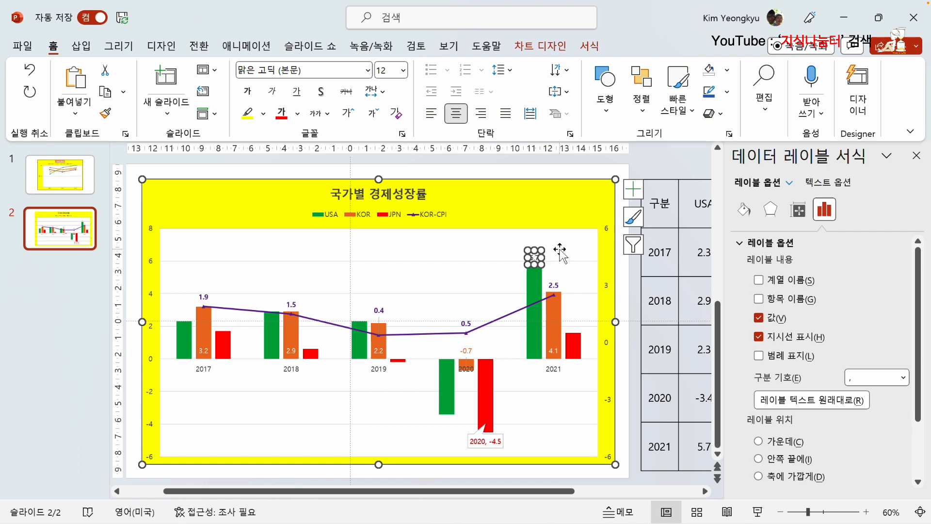
pyautogui.click(298, 117)
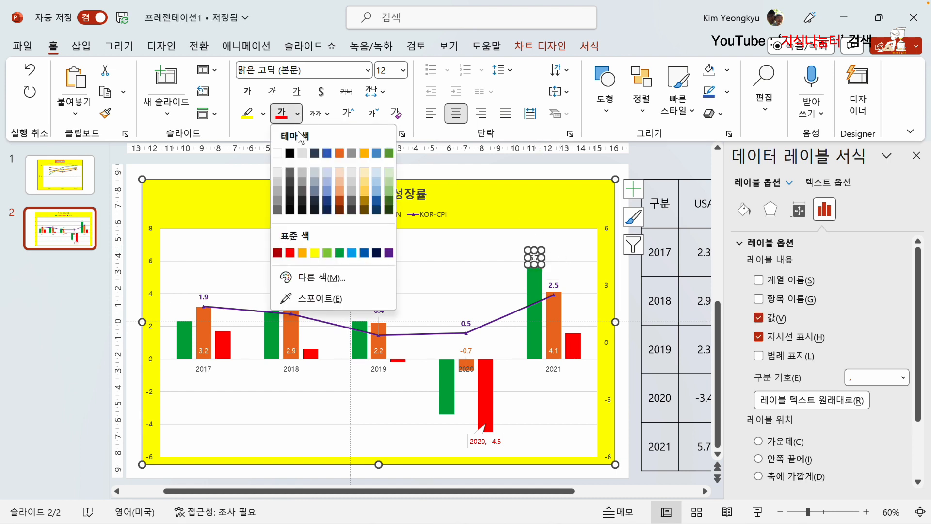
pyautogui.click(339, 252)
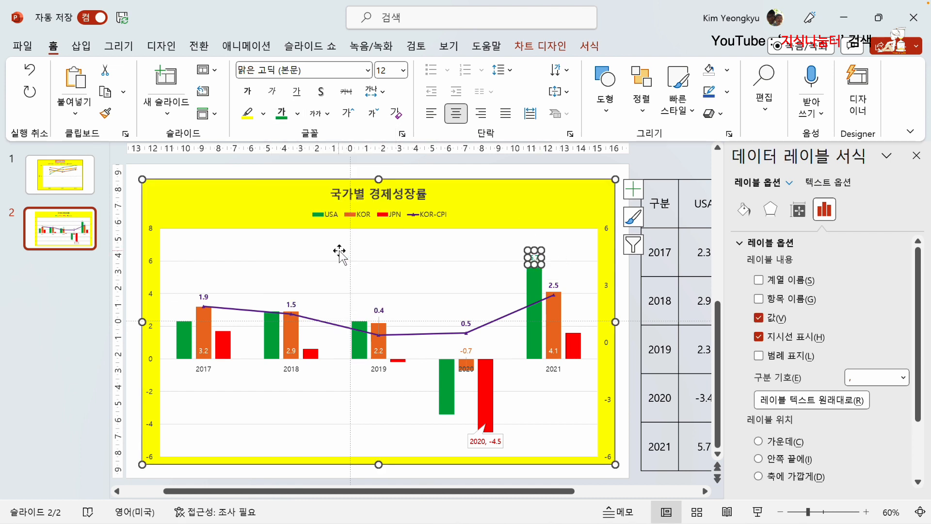
pyautogui.click(480, 165)
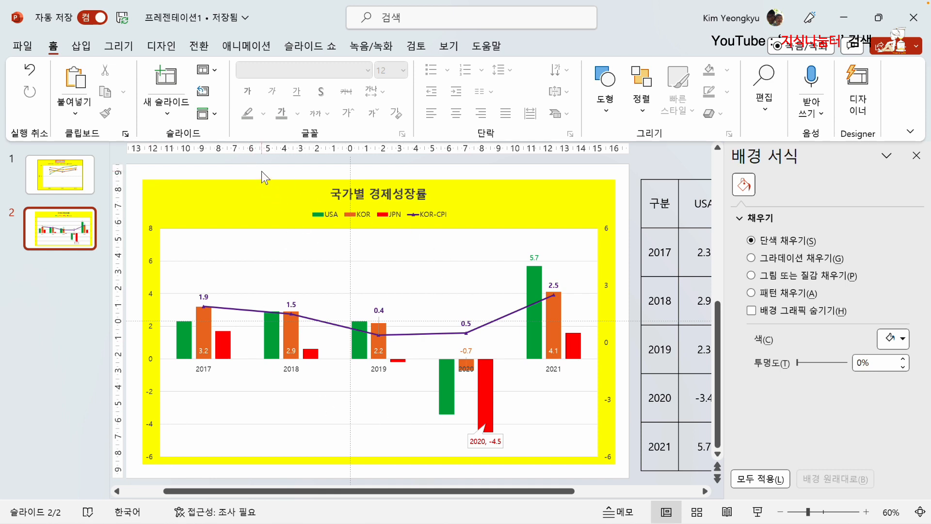
# Step: Close the background formatting pane and delete the data table beside the slide
pyautogui.click(916, 155)
pyautogui.click(707, 183)
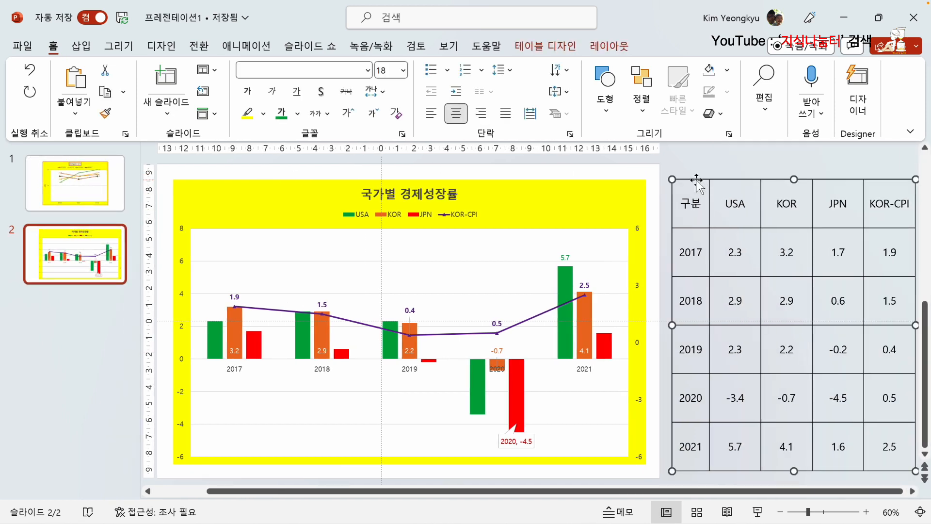
pyautogui.press('Delete')
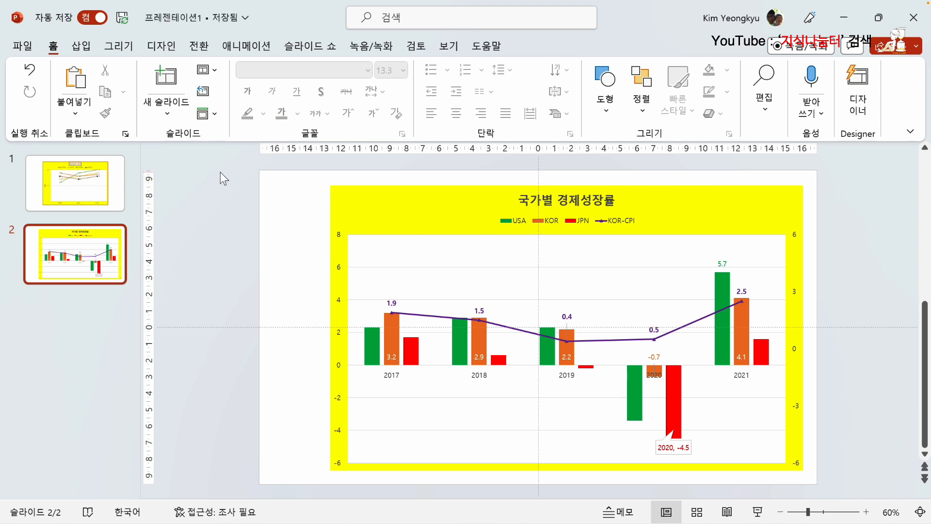
# Step: Centre the chart on the slide and widen it on both sides almost to the slide edges
pyautogui.click(342, 189)
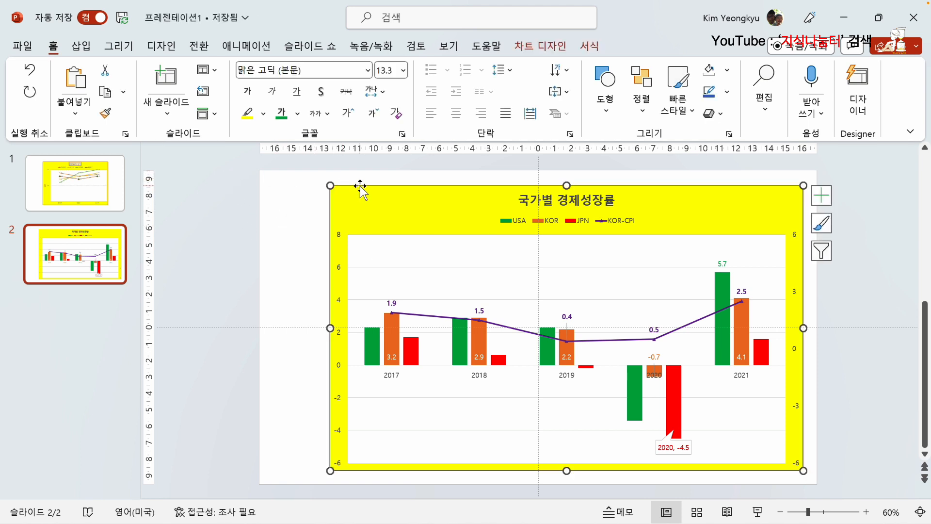
pyautogui.moveTo(360, 186); pyautogui.dragTo(333, 188)
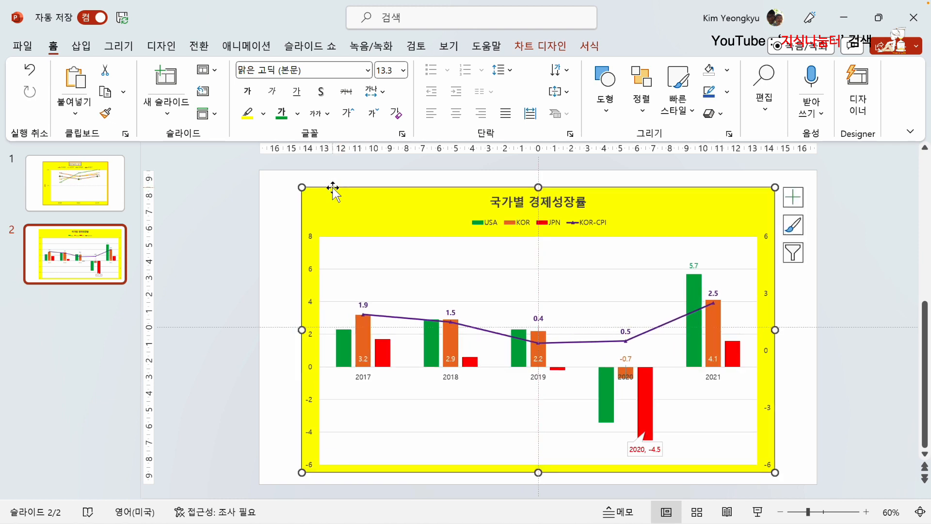
pyautogui.moveTo(301, 329); pyautogui.dragTo(273, 329)
pyautogui.moveTo(775, 330); pyautogui.dragTo(804, 327)
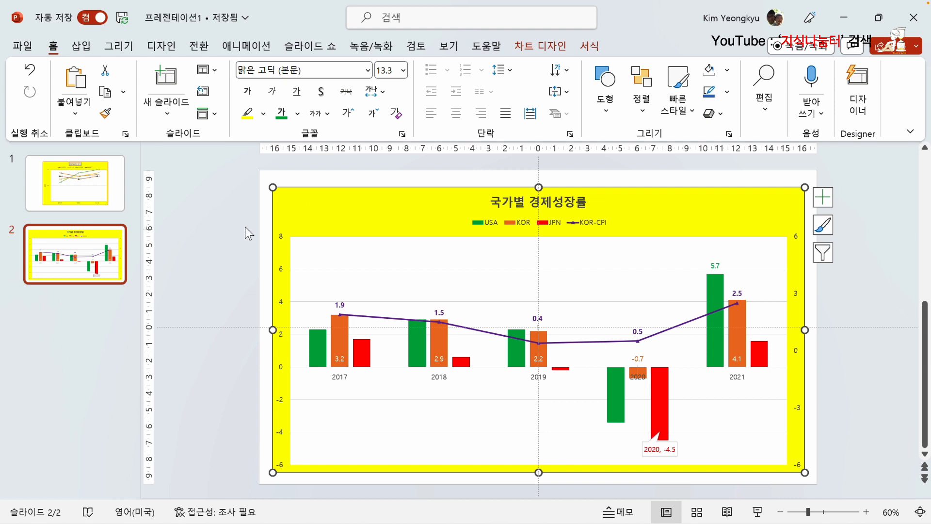
# Step: Enlarge all of the chart's text to font size 18
pyautogui.click(348, 115)
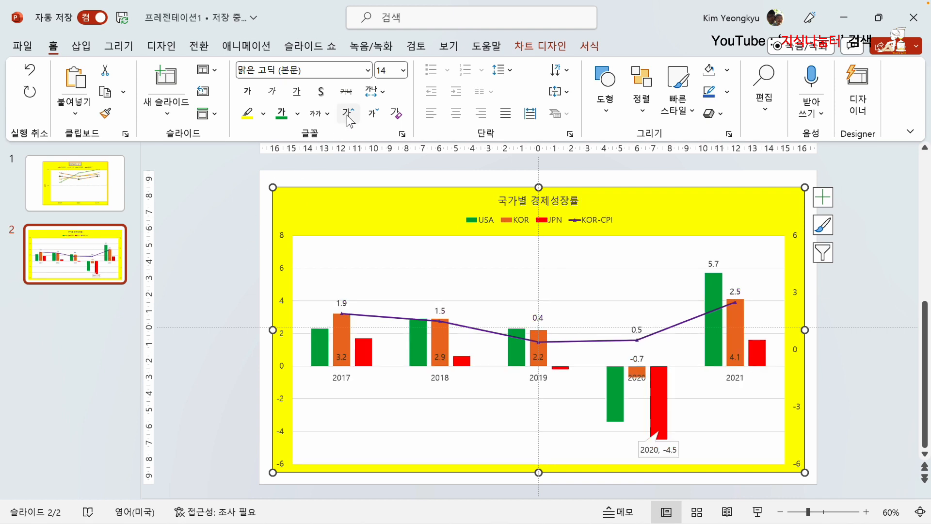
pyautogui.click(348, 115)
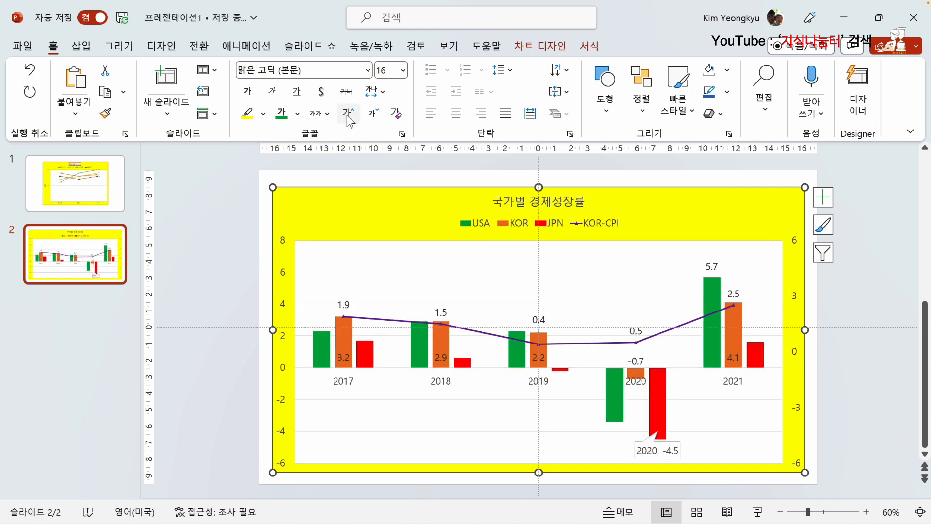
pyautogui.click(348, 115)
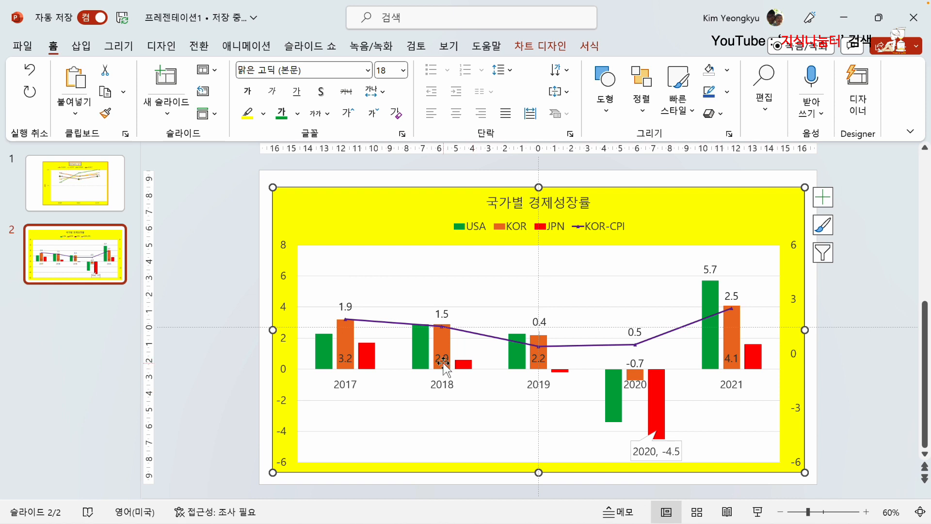
pyautogui.click(194, 316)
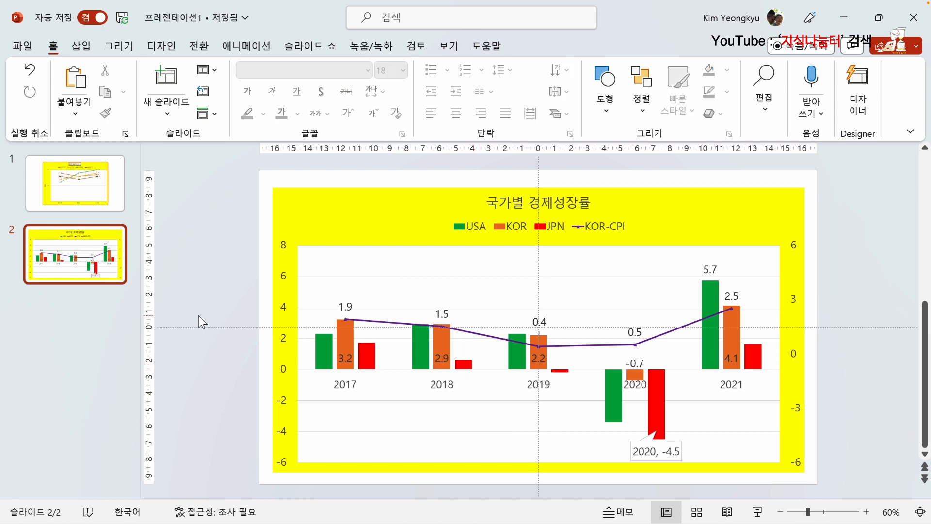
# Step: Set the font colour of the KOR data labels to white, with the 2020 label in theme orange
pyautogui.click(443, 360)
pyautogui.click(298, 114)
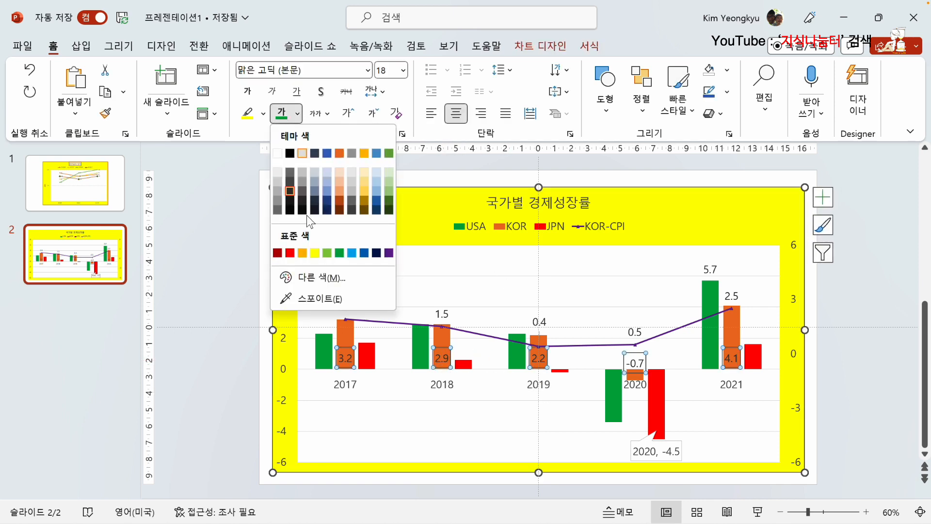
pyautogui.click(339, 153)
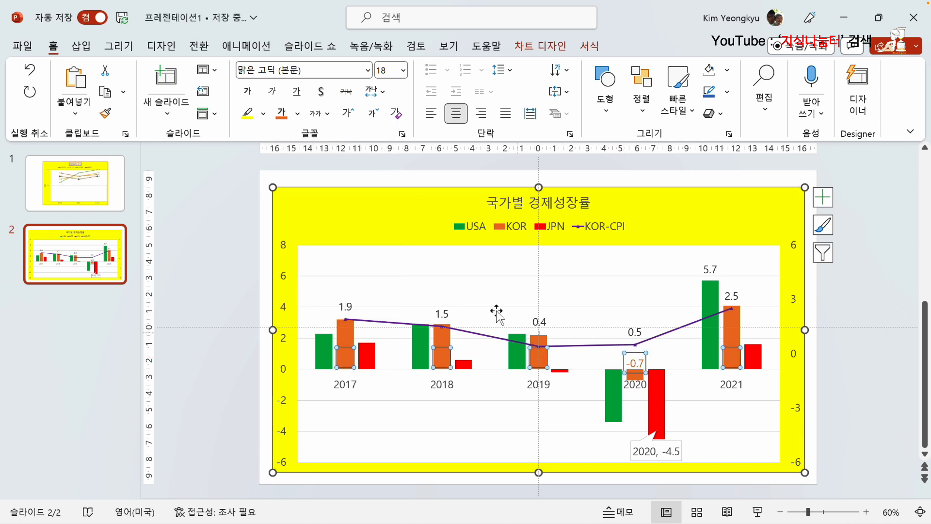
pyautogui.click(297, 113)
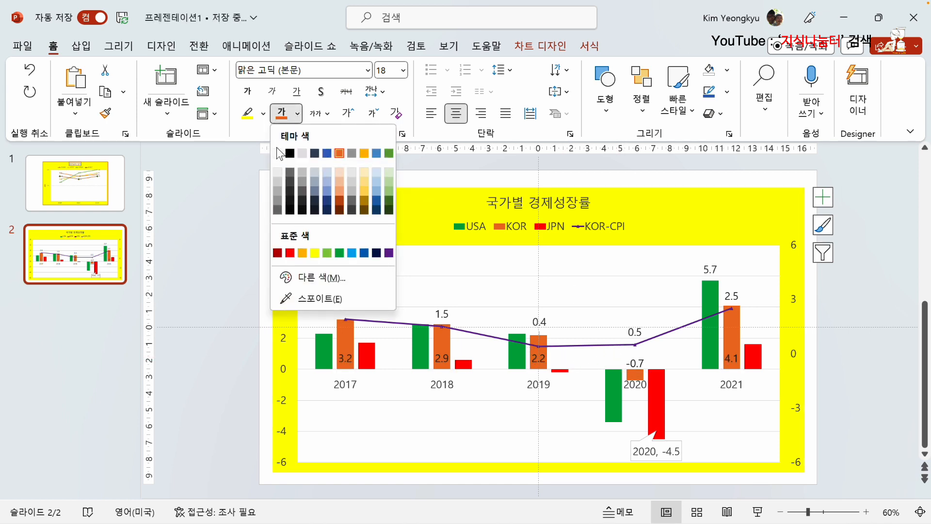
pyautogui.click(278, 153)
pyautogui.click(636, 363)
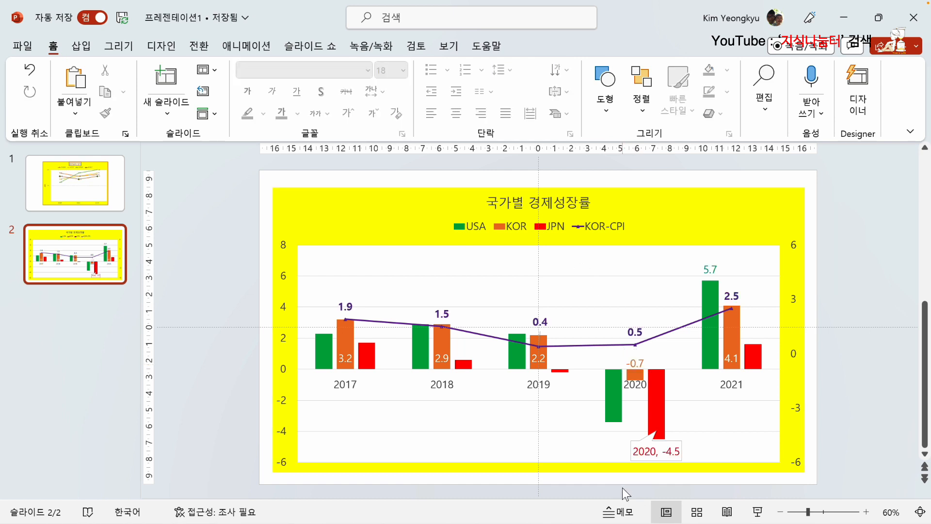
# Step: Show the current slide as a full-screen slide show to review the finished chart
pyautogui.click(760, 512)
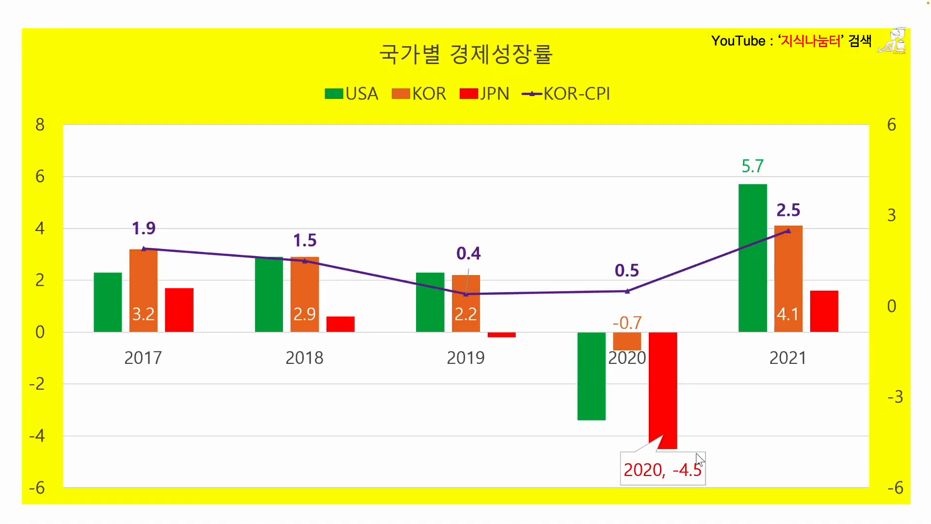